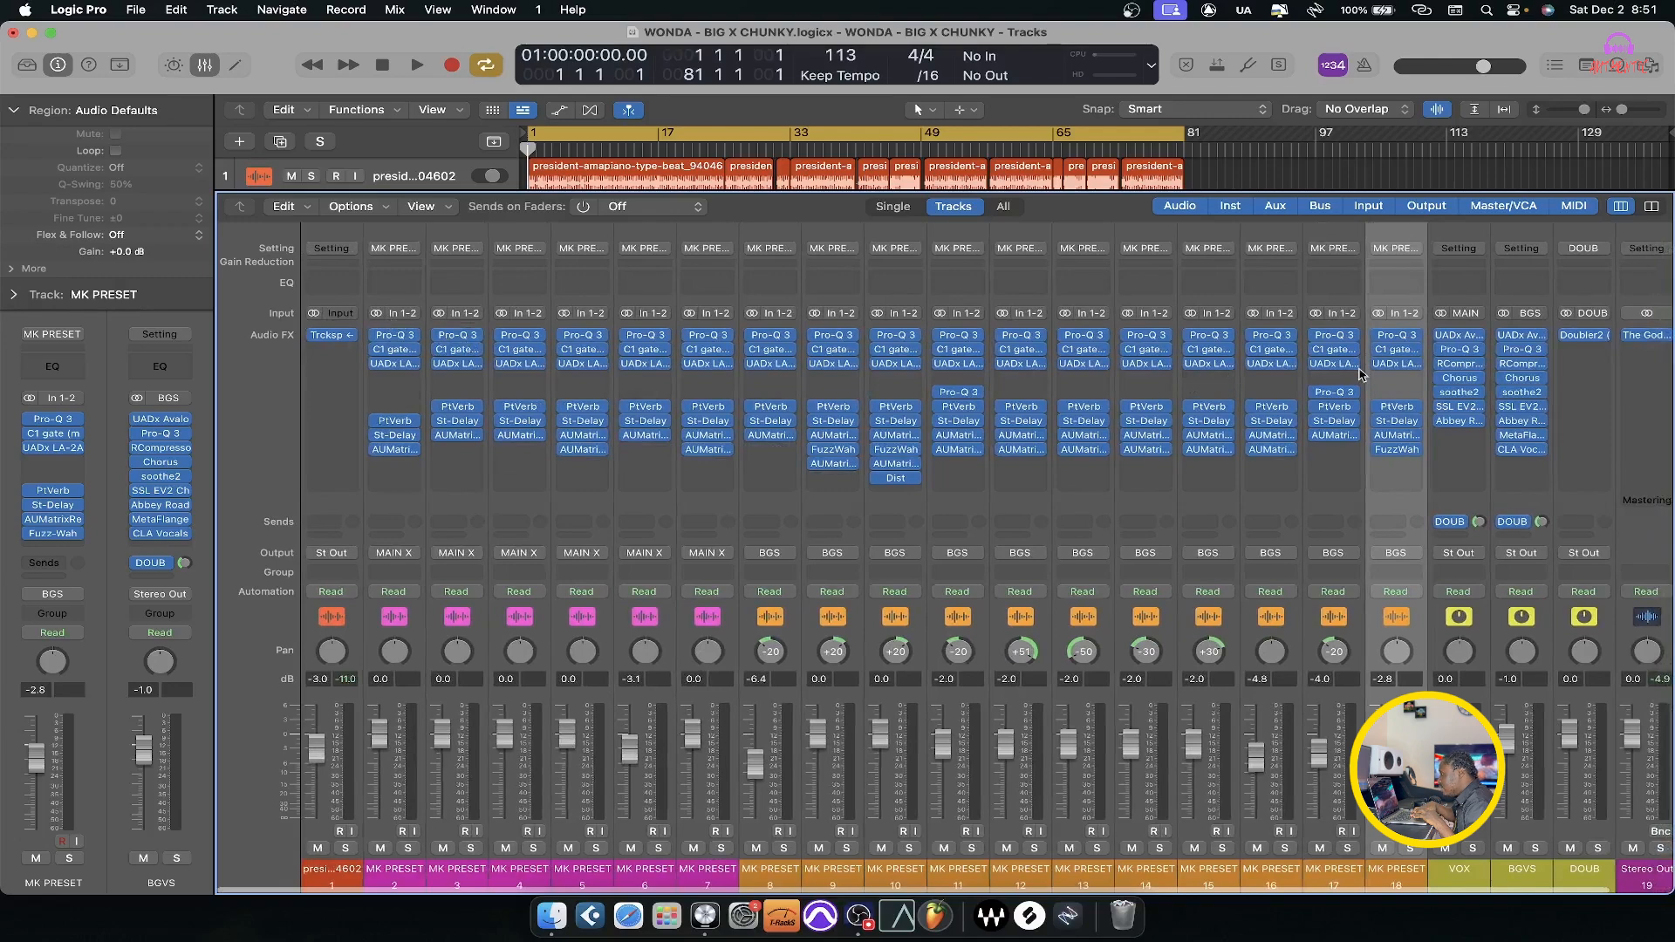
scroll(1169, 489, right, 2)
scroll(1184, 521, left, 2)
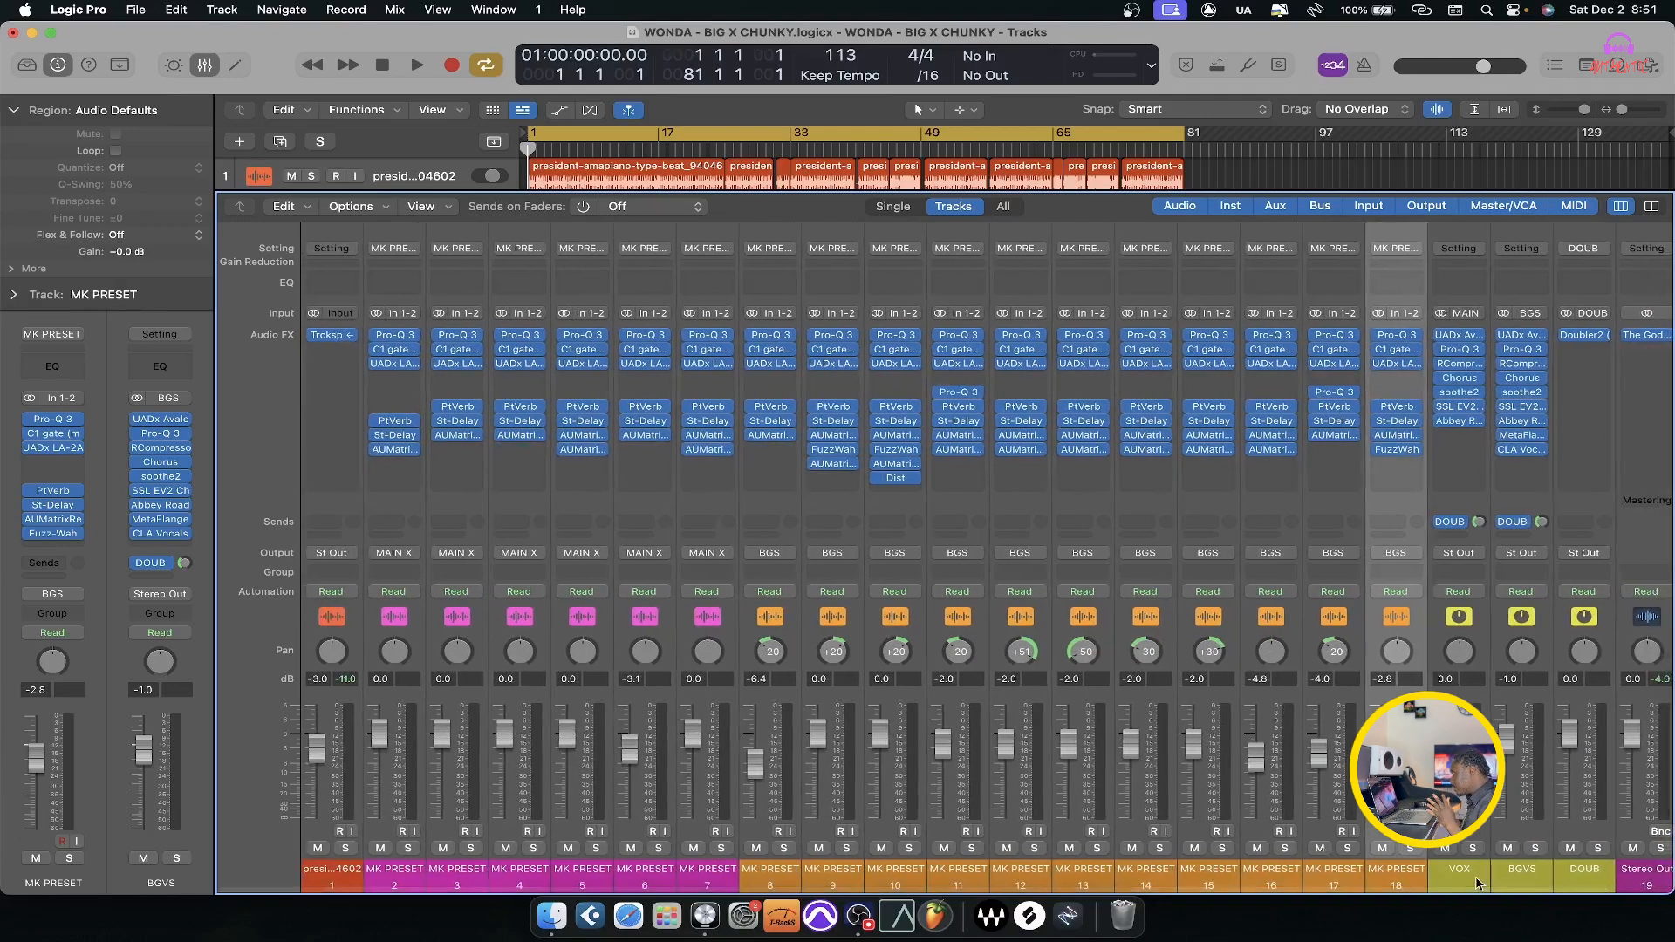
scroll(759, 498, left, 1)
scroll(759, 498, right, 1)
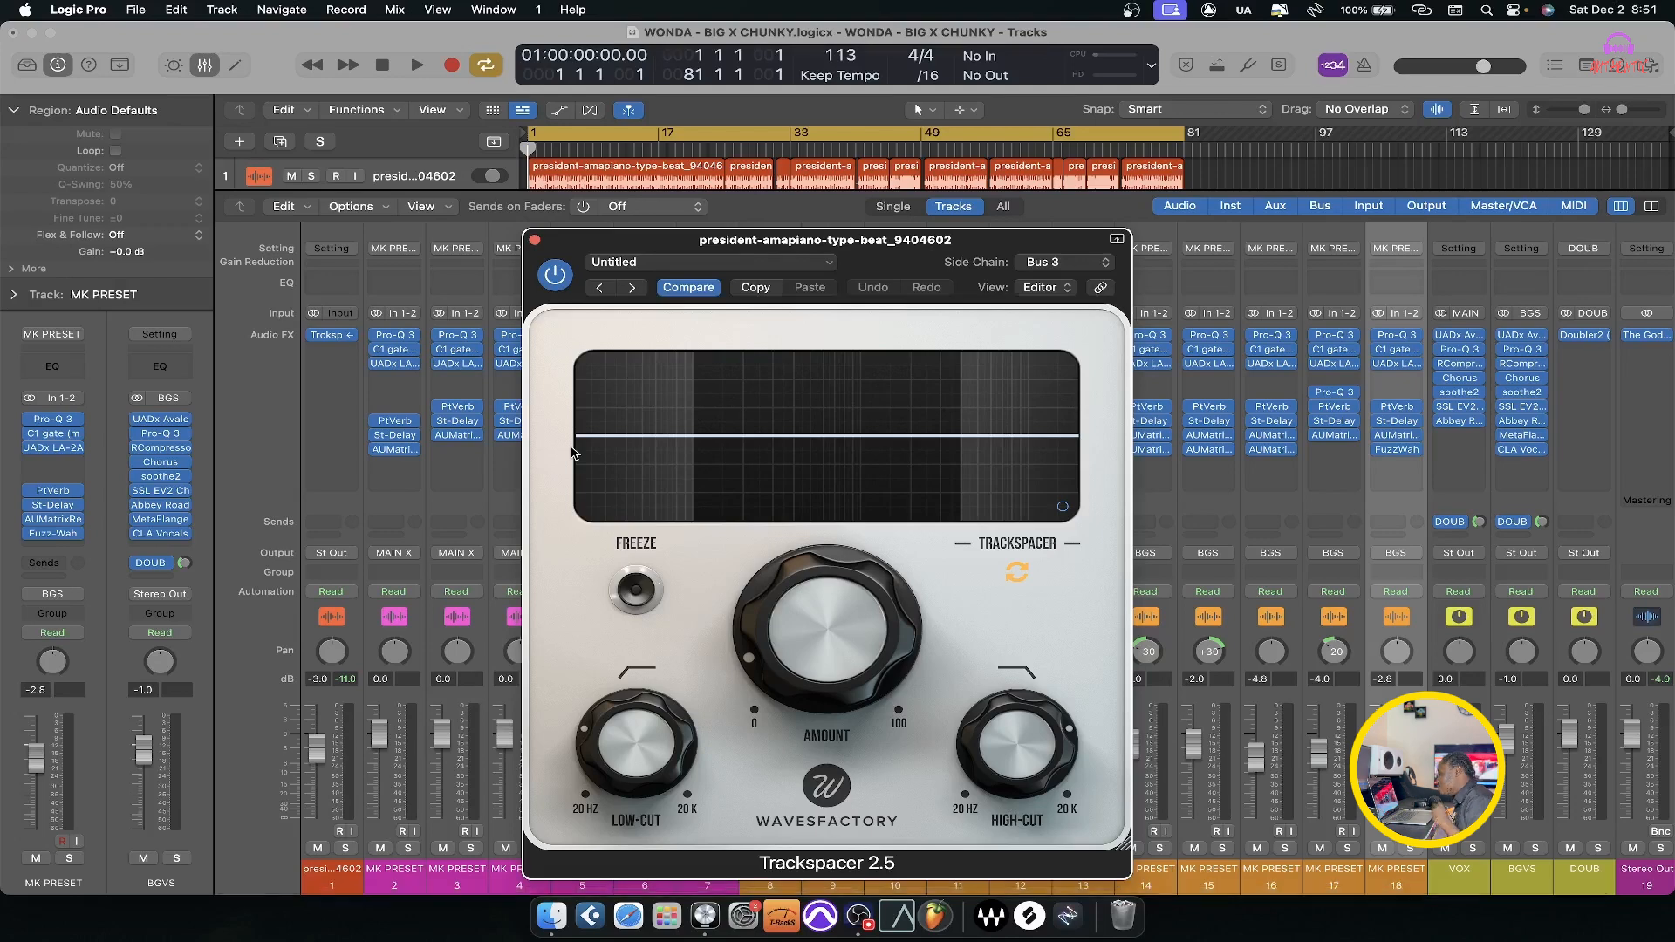
Play the song with the beat track's Trackspacer window moved aside so the mixer's vocal channels can be seen.
drag(903, 252, 873, 140)
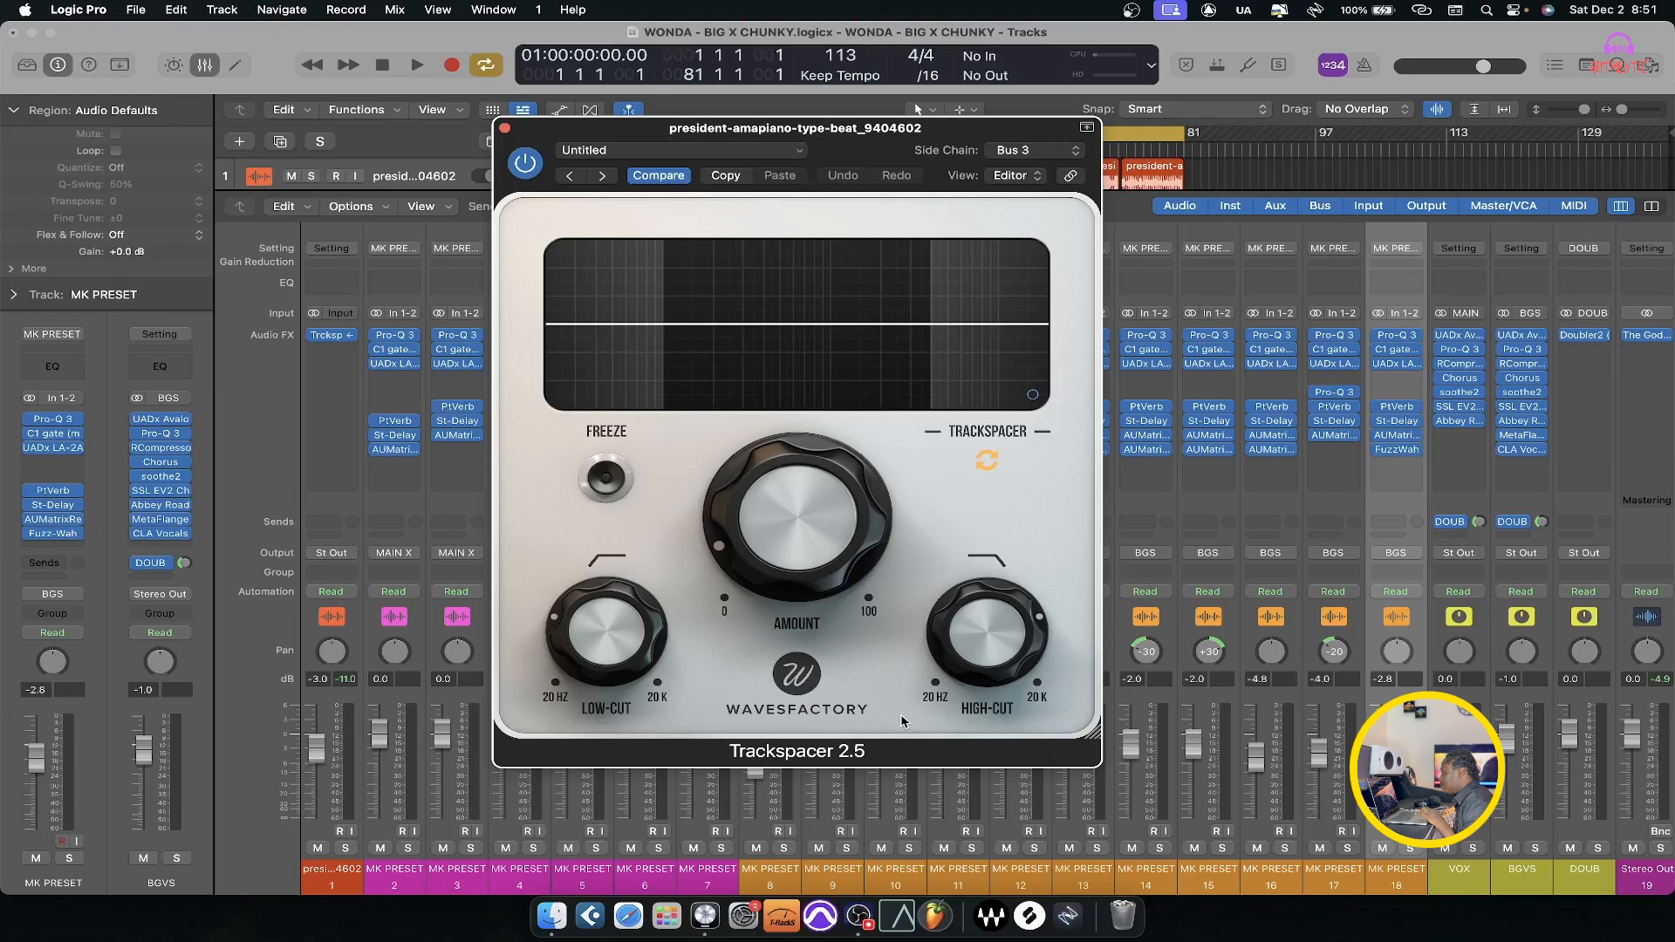
drag(866, 144, 786, 157)
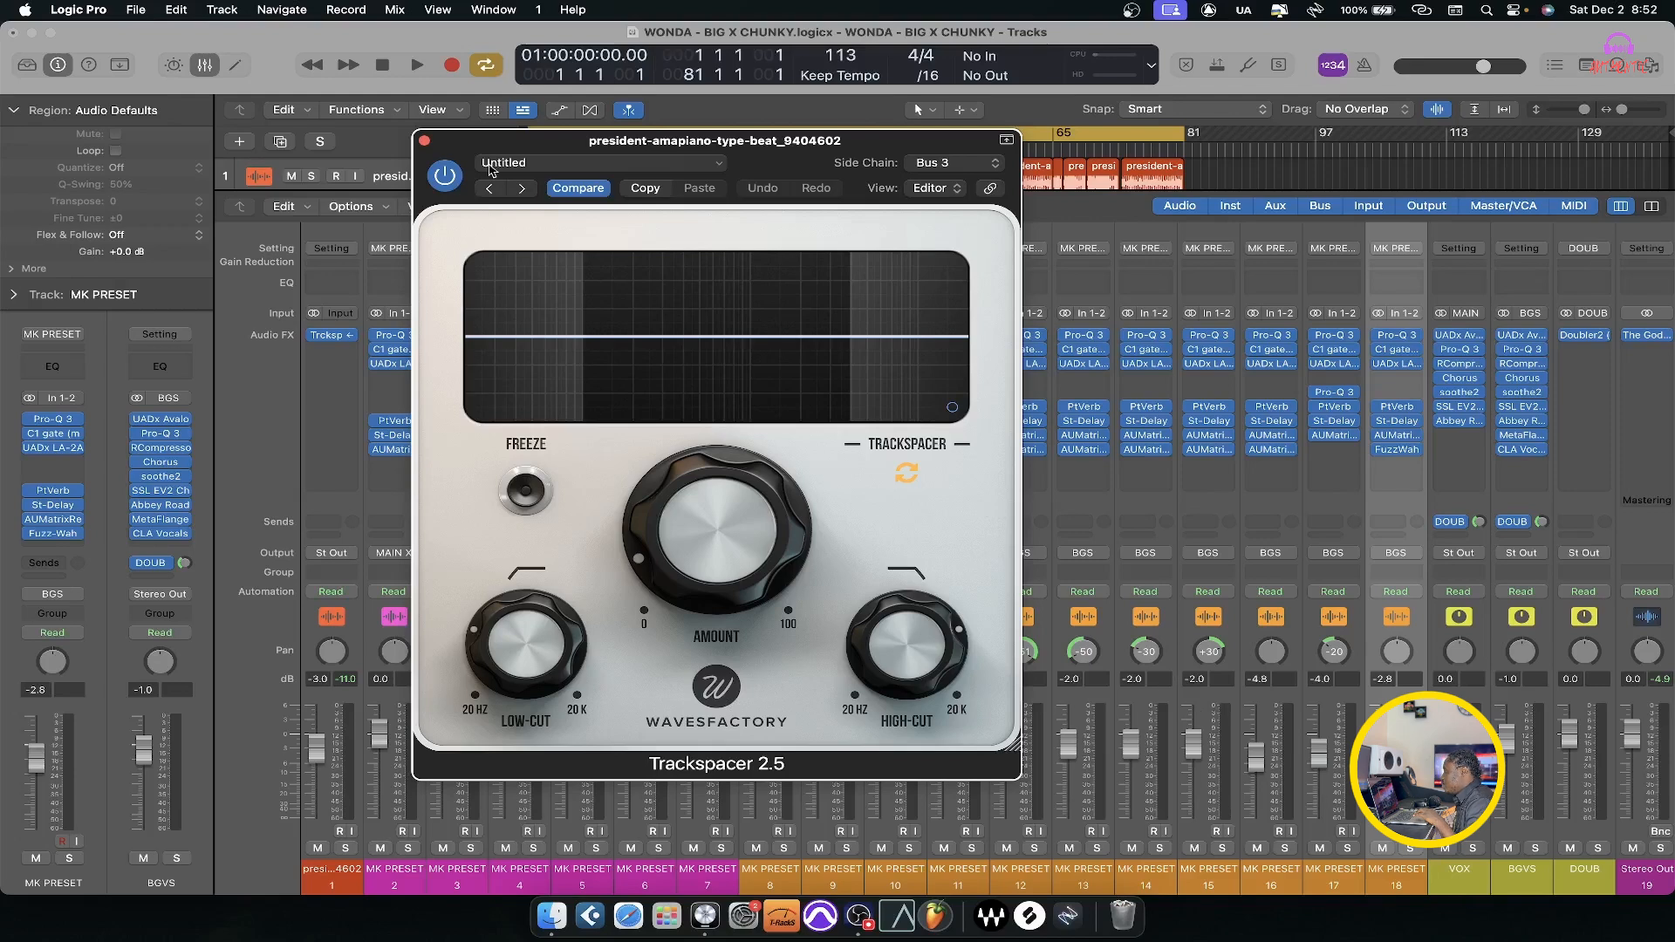
drag(764, 170, 705, 238)
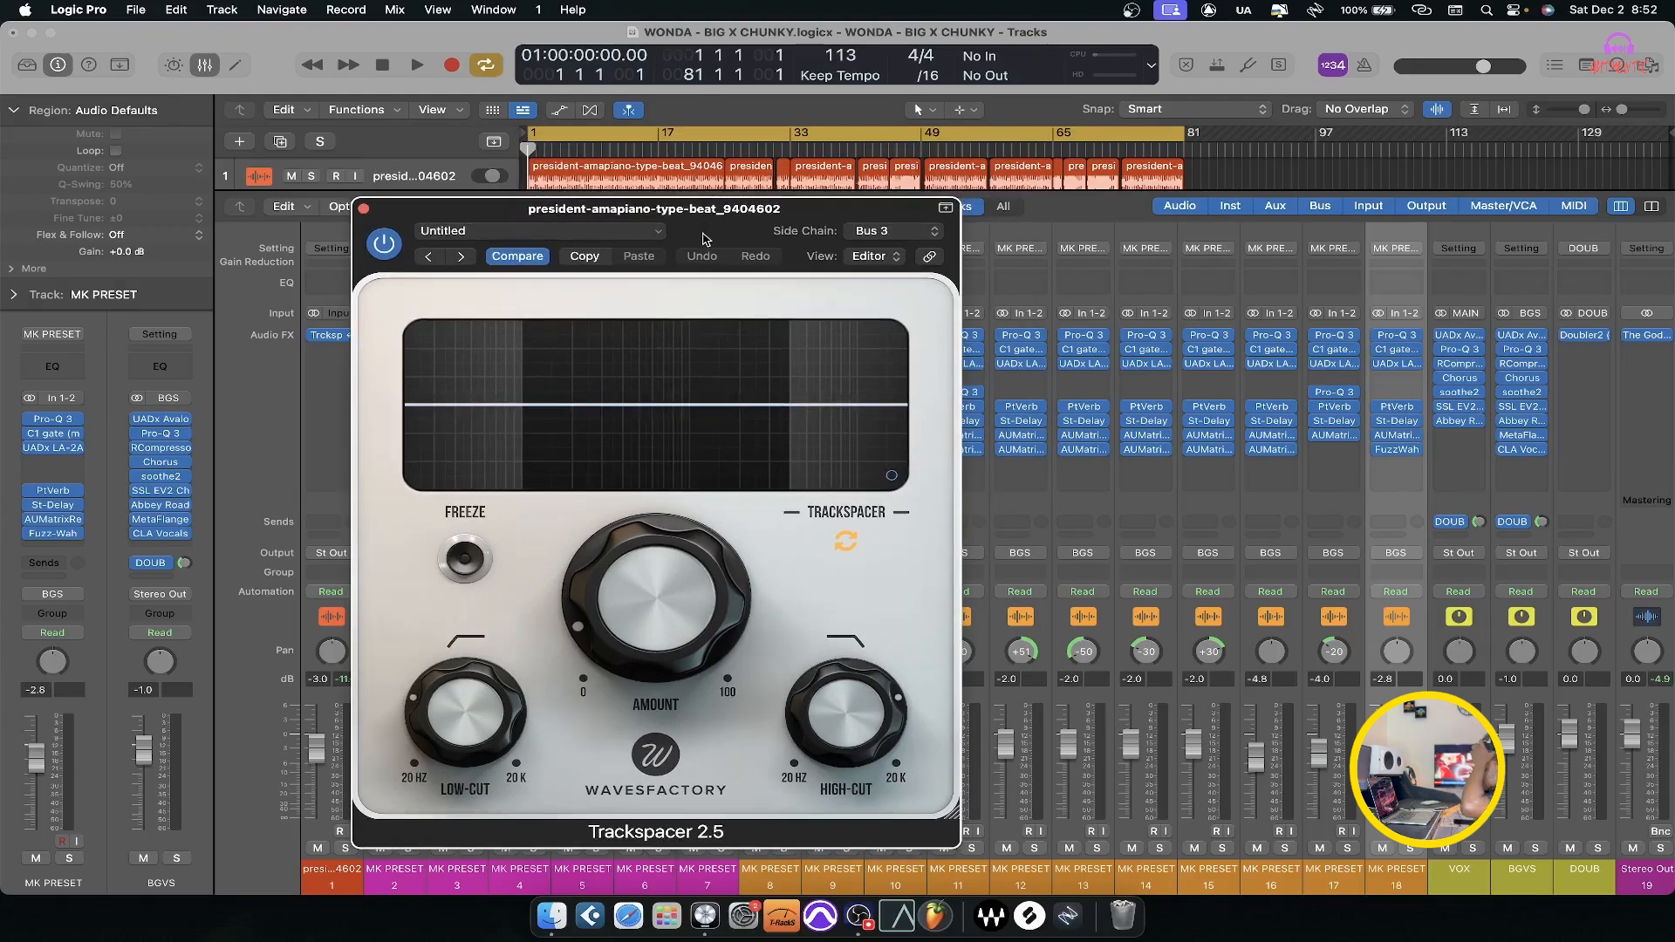
key(space)
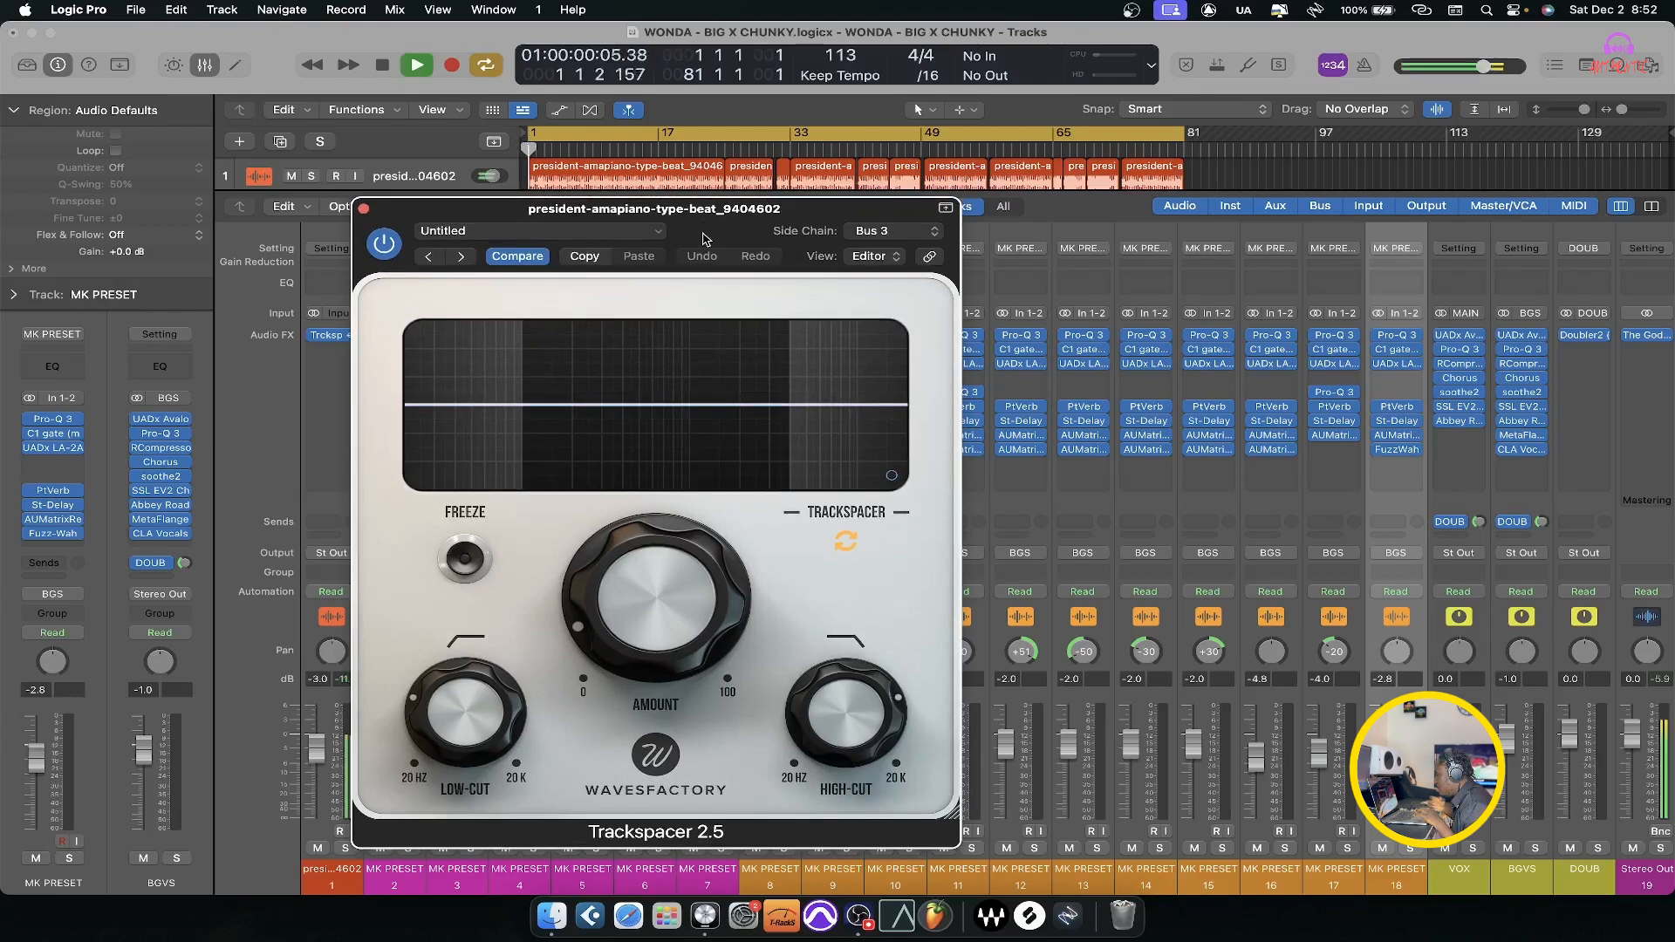
drag(779, 210, 590, 192)
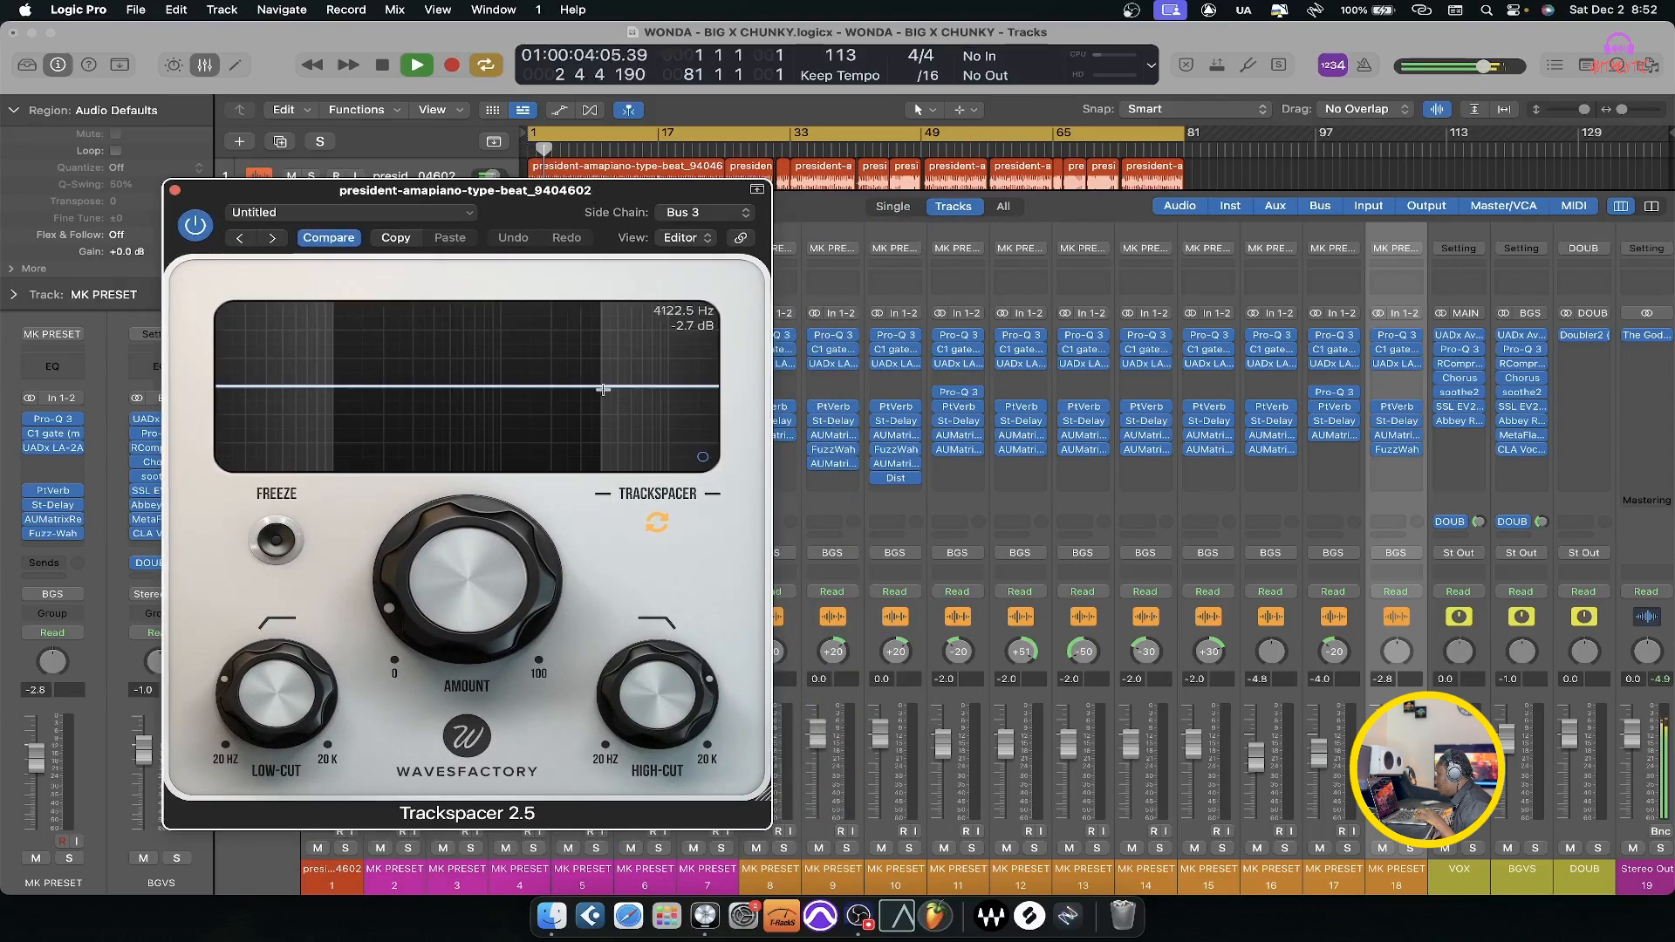
scroll(1195, 807, right, 1)
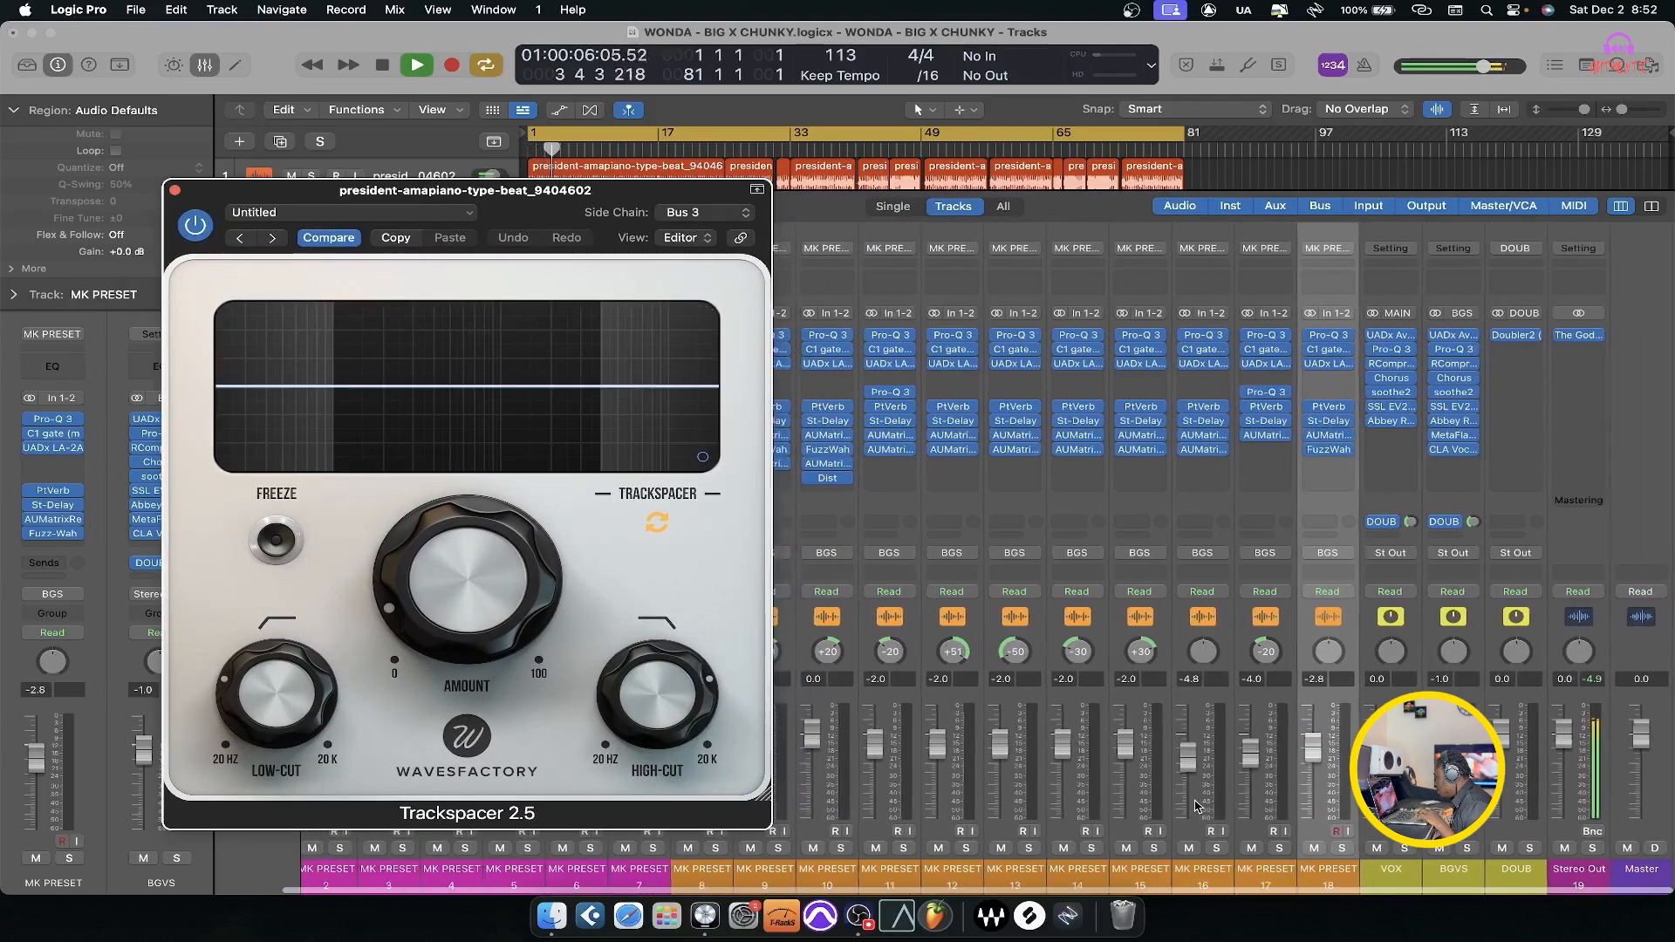
scroll(1197, 807, left, 1)
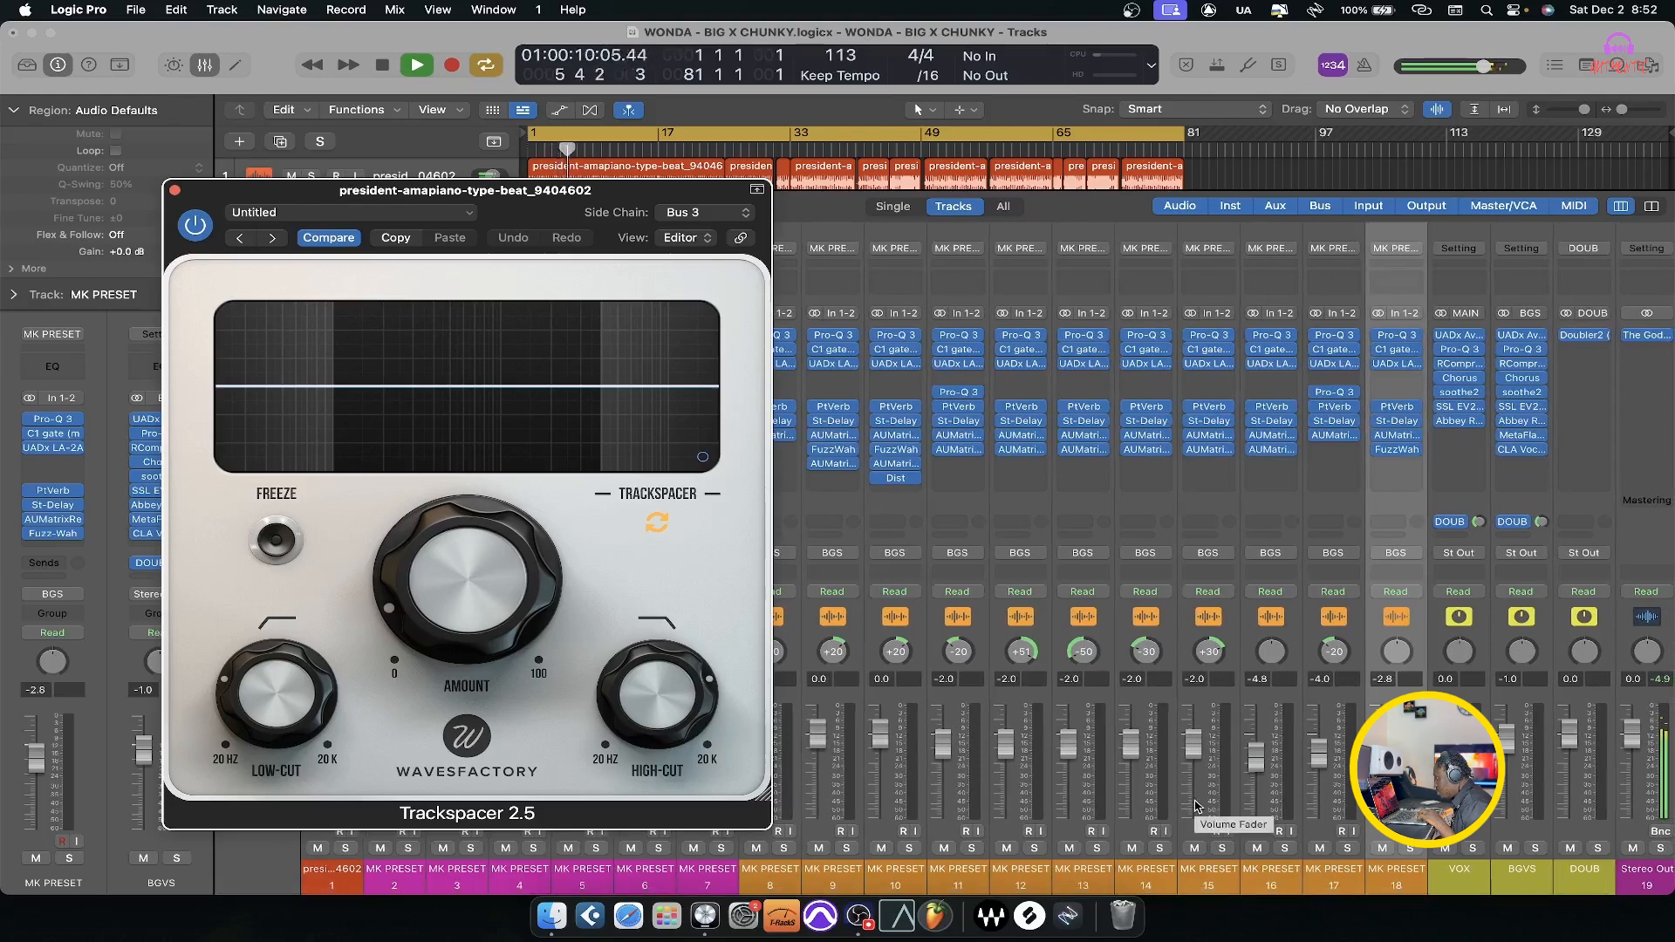
Review the bus sources available for Trackspacer's side chain, including Bus 3 (MAIN VOX).
click(712, 224)
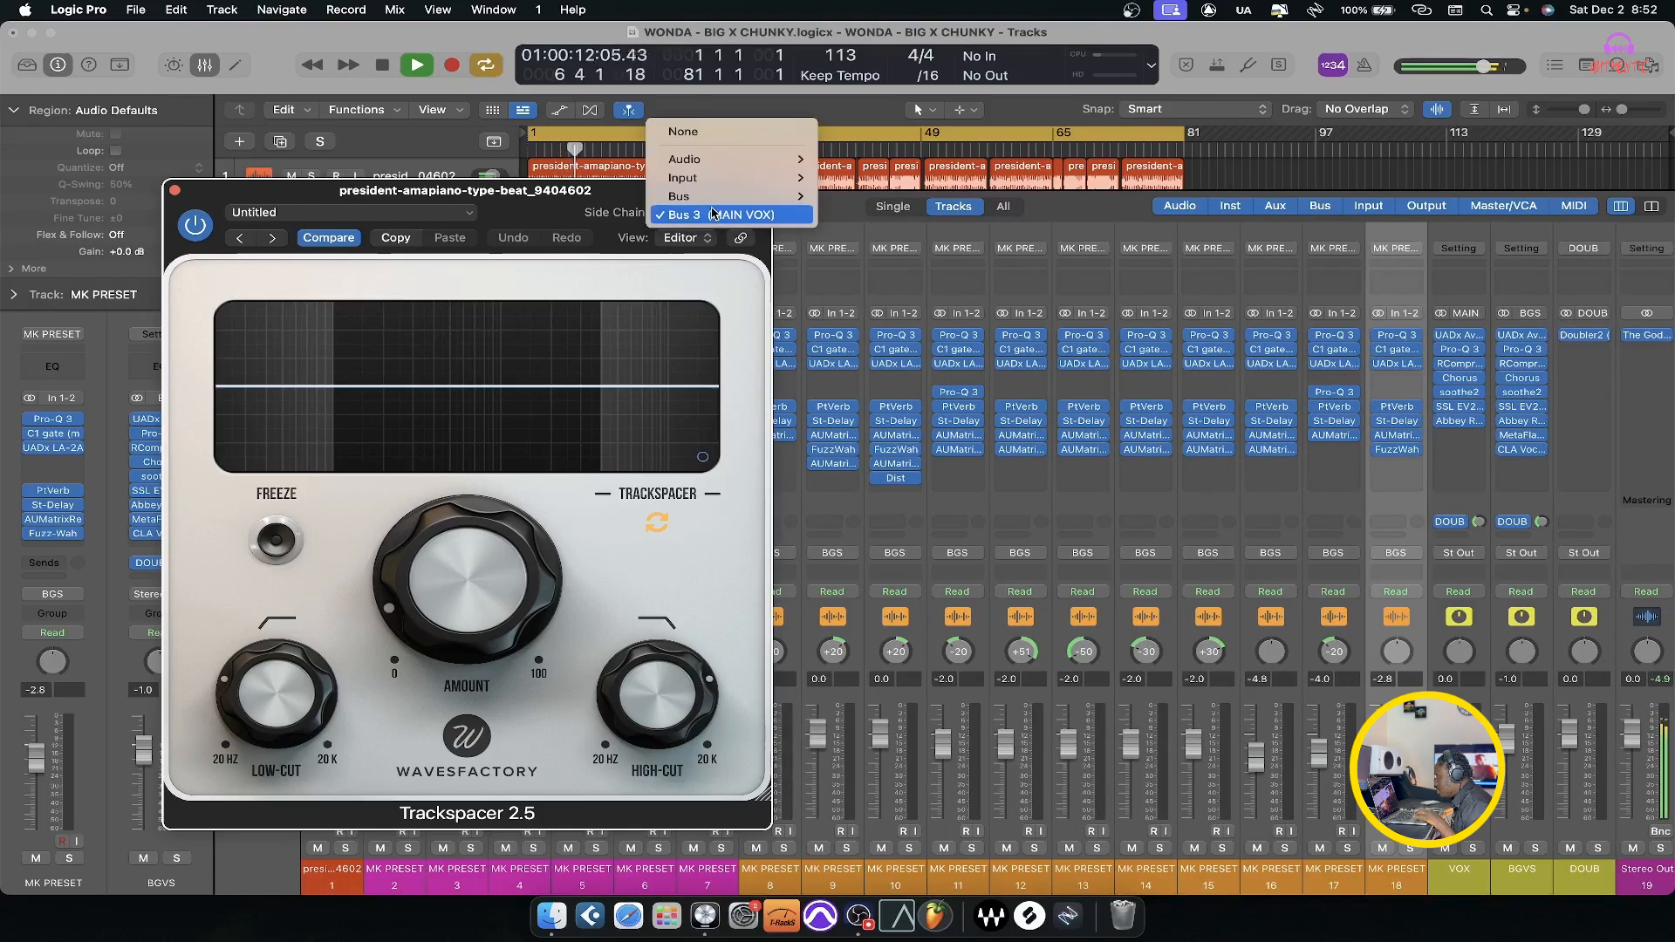
mouse_move(789, 197)
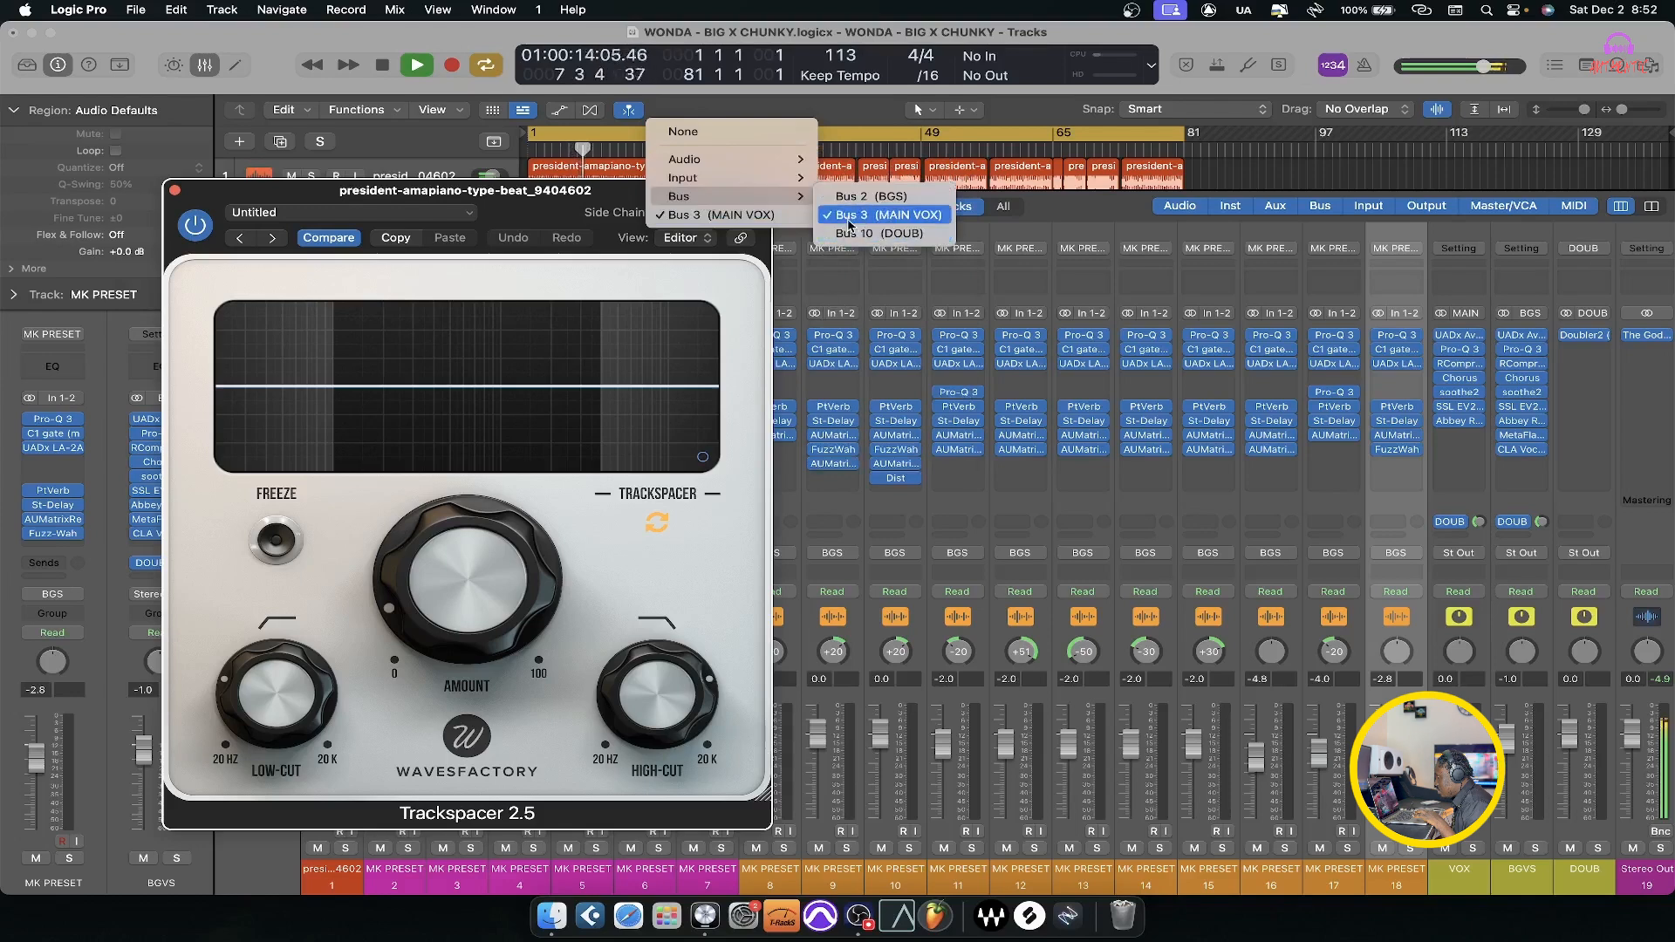
click(616, 283)
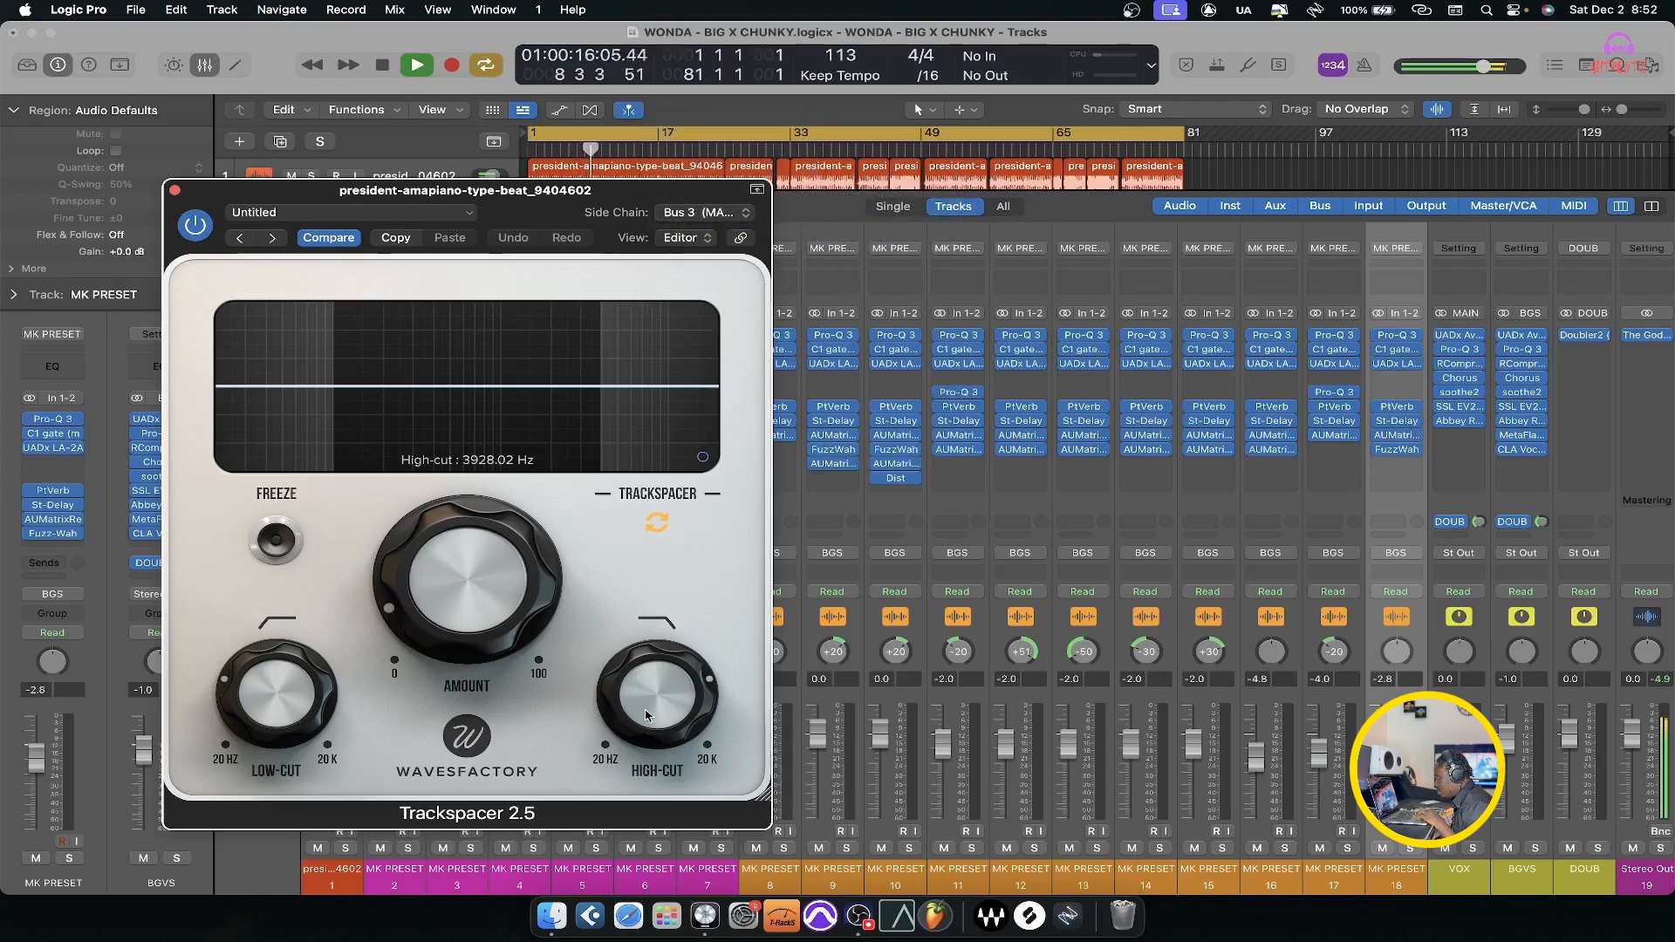
Narrow Trackspacer's active frequency range with the high-cut and low-cut, and reduce its ducking amount slightly.
drag(649, 713, 637, 719)
drag(296, 674, 295, 667)
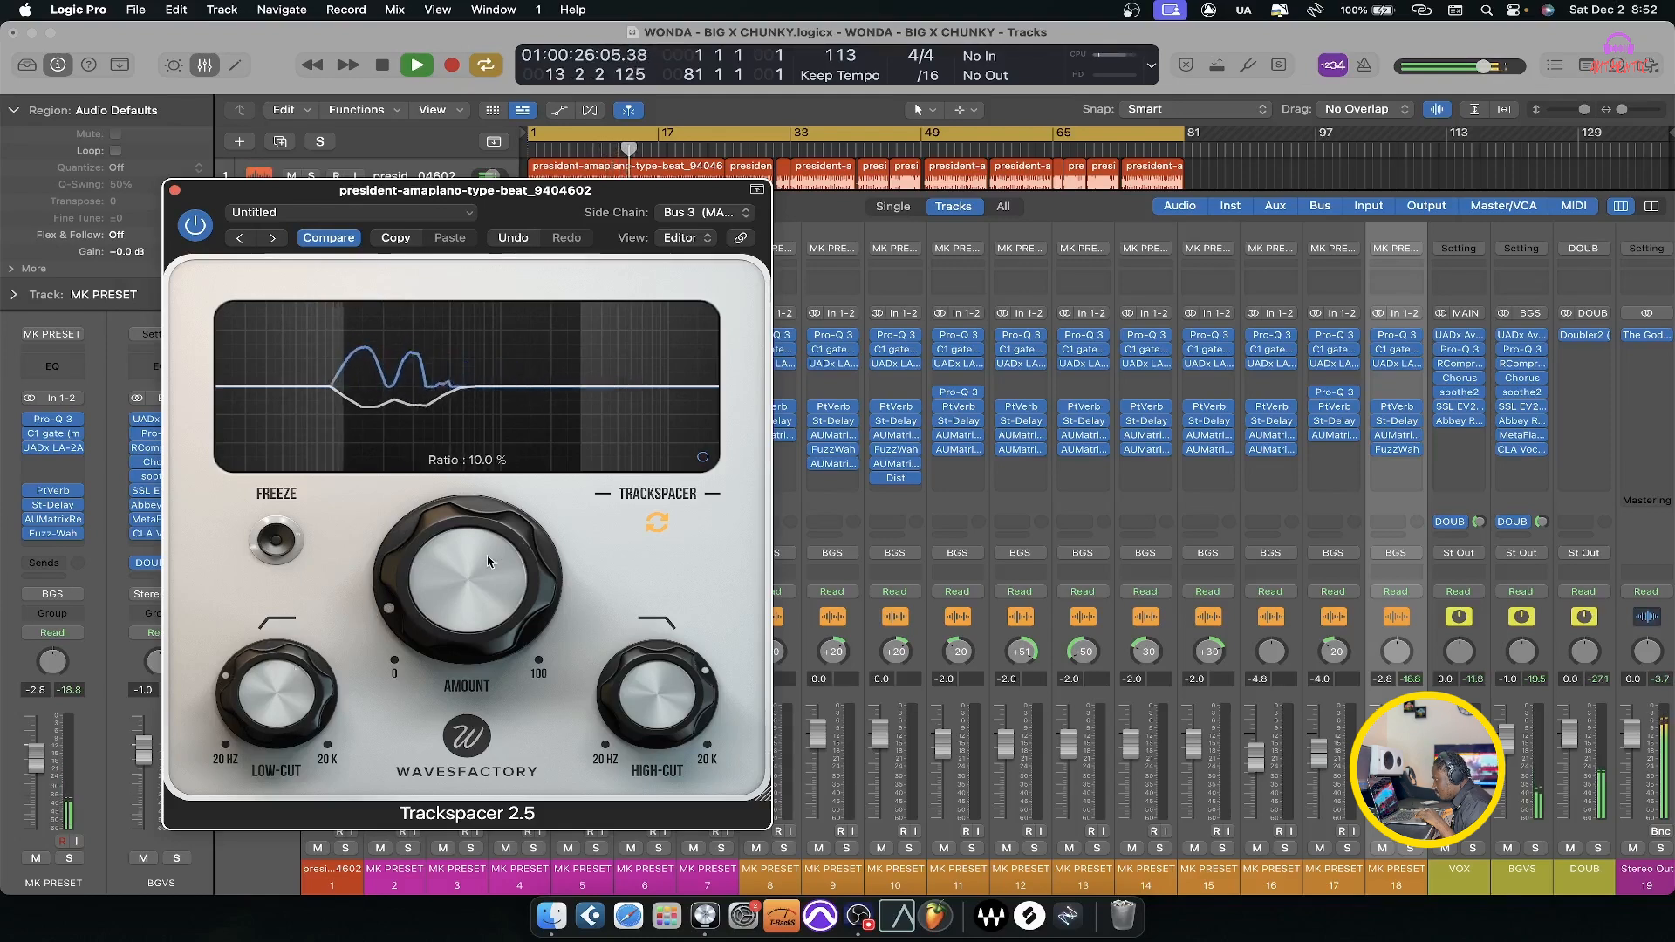
drag(485, 558, 463, 574)
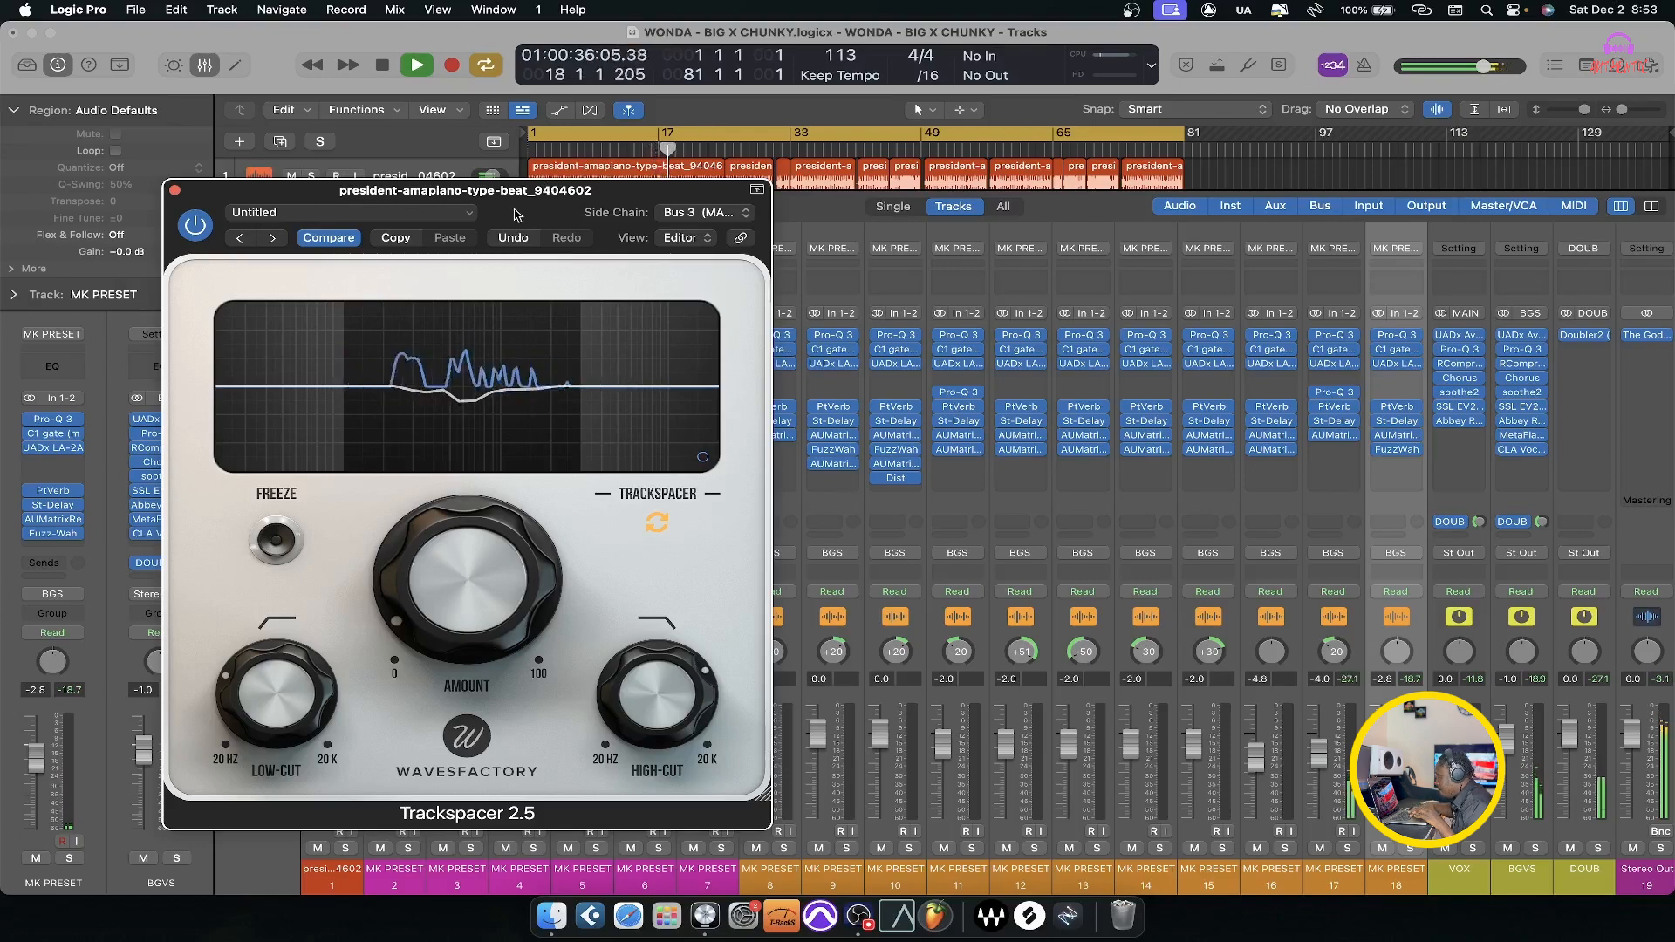
Stop playback and close the Trackspacer window on the beat track.
drag(526, 197, 958, 256)
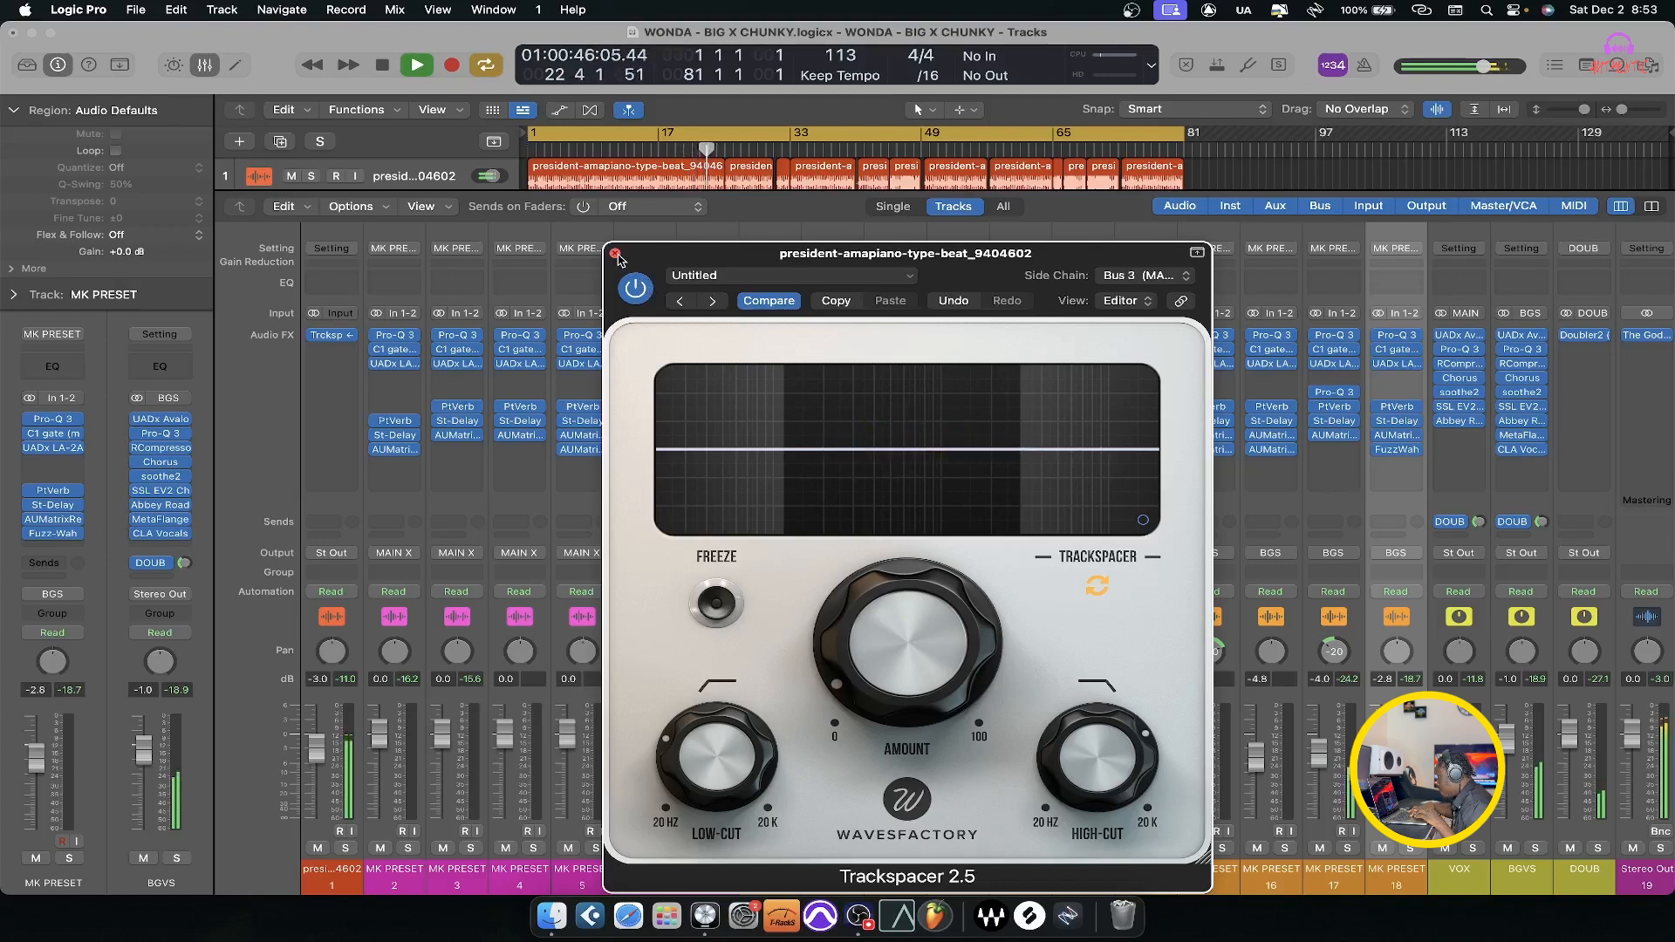
key(space)
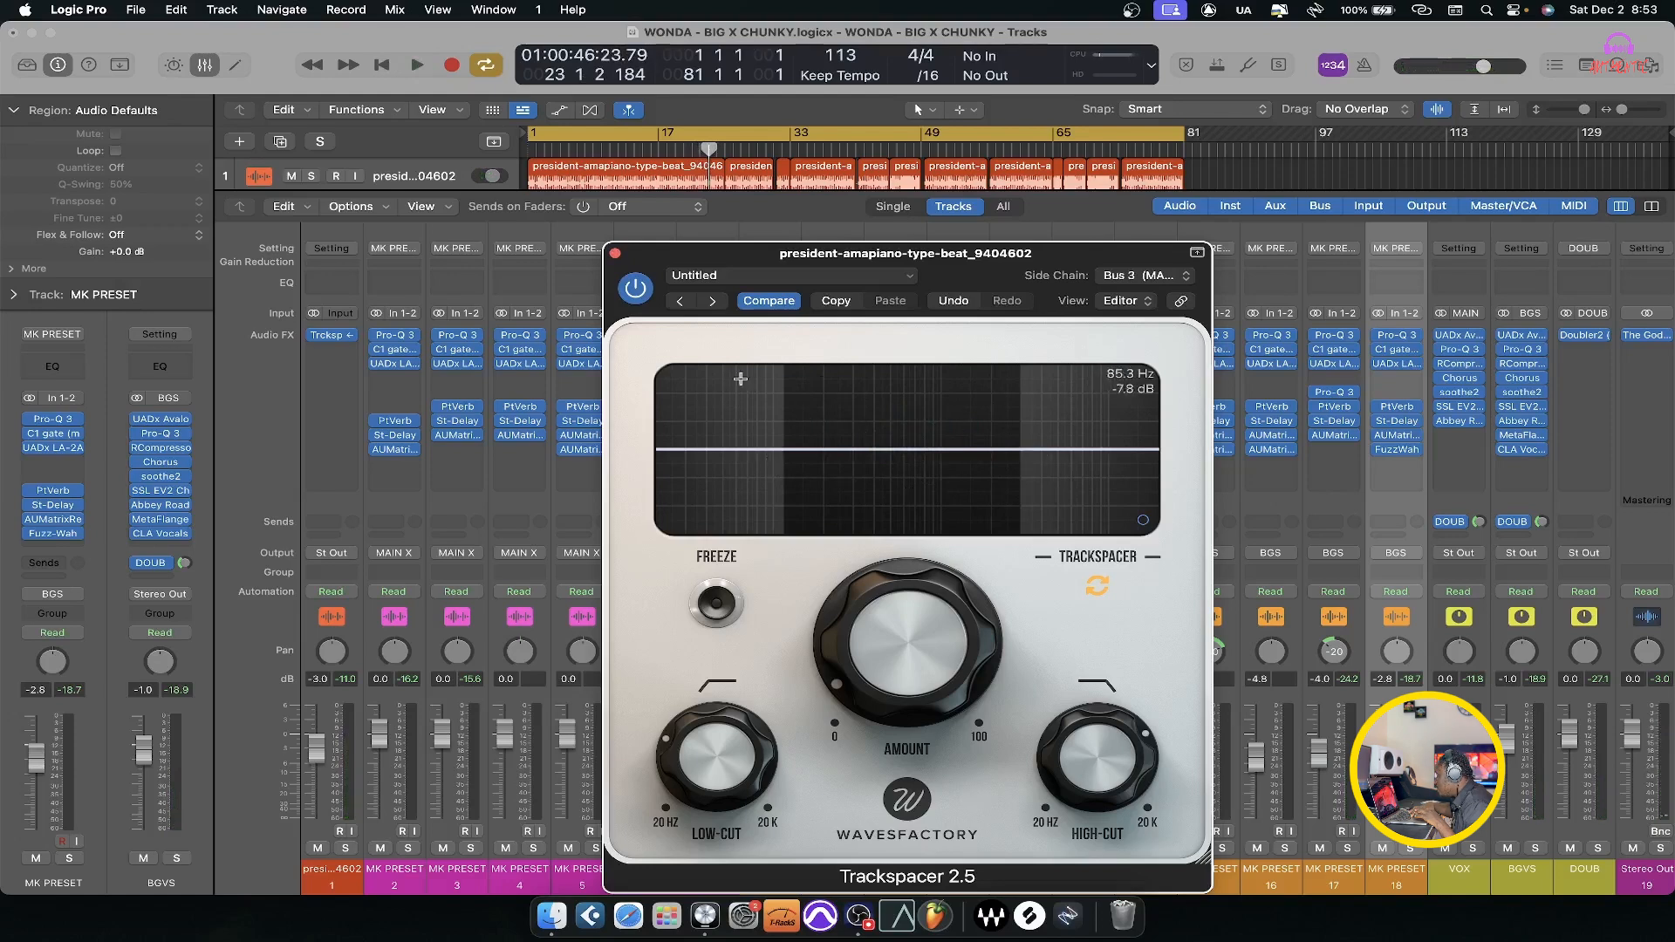
drag(1003, 253, 566, 221)
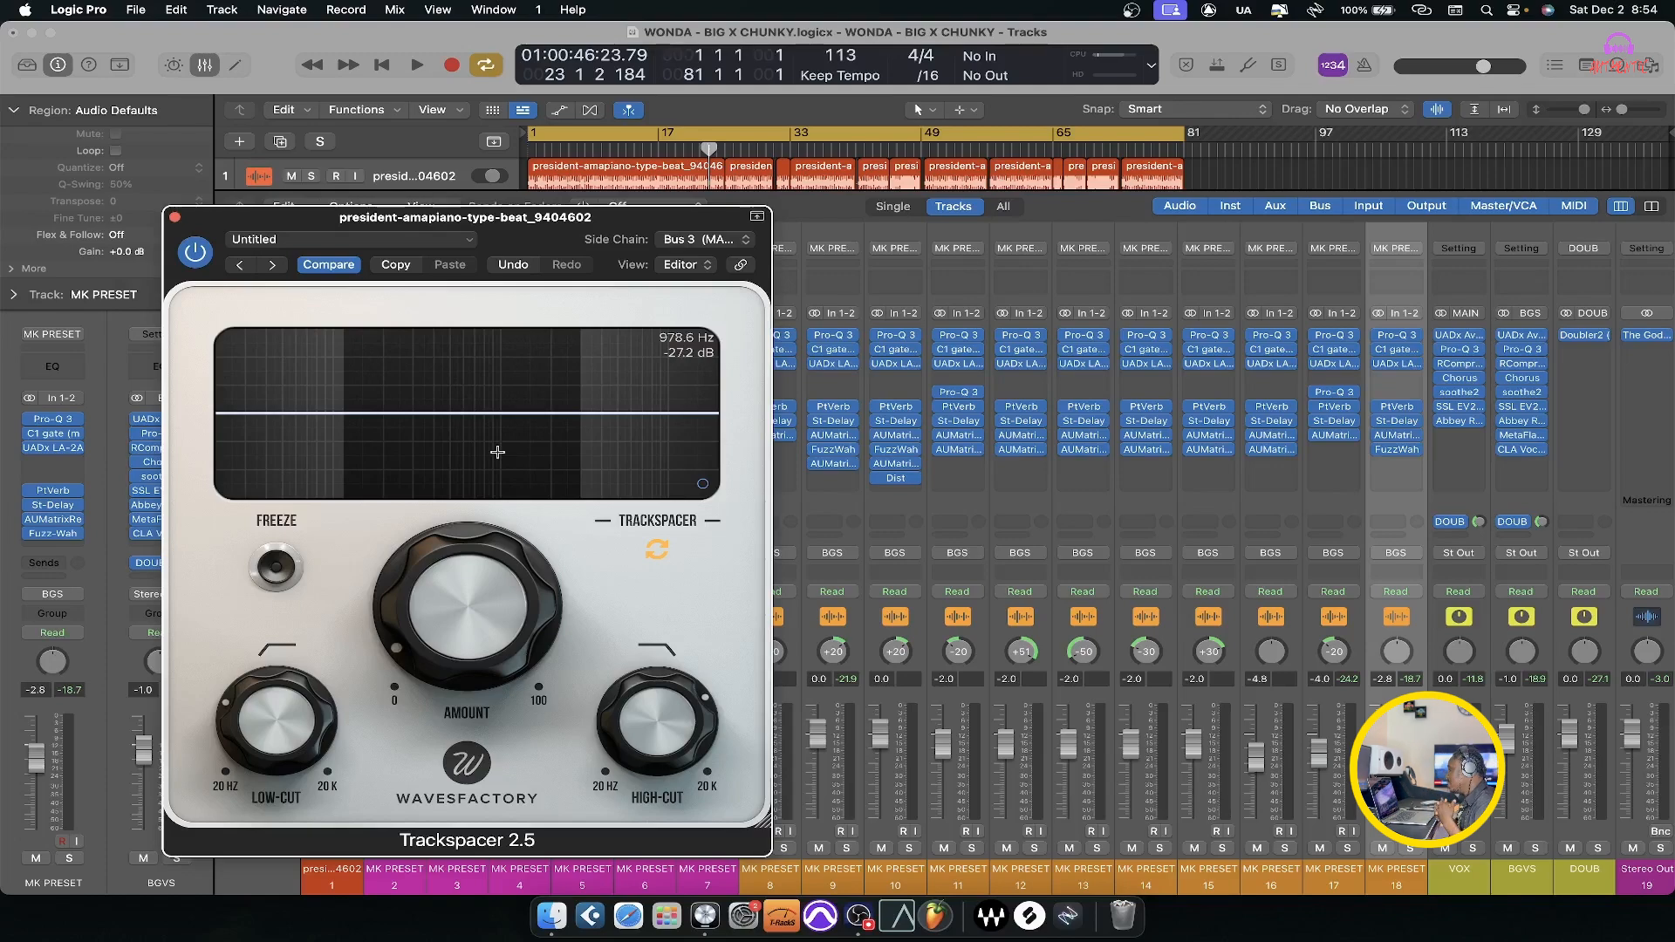
click(175, 218)
Try recolouring the orange background vocal regions on tracks 8 to 18 yellow.
scroll(1390, 873, right, 2)
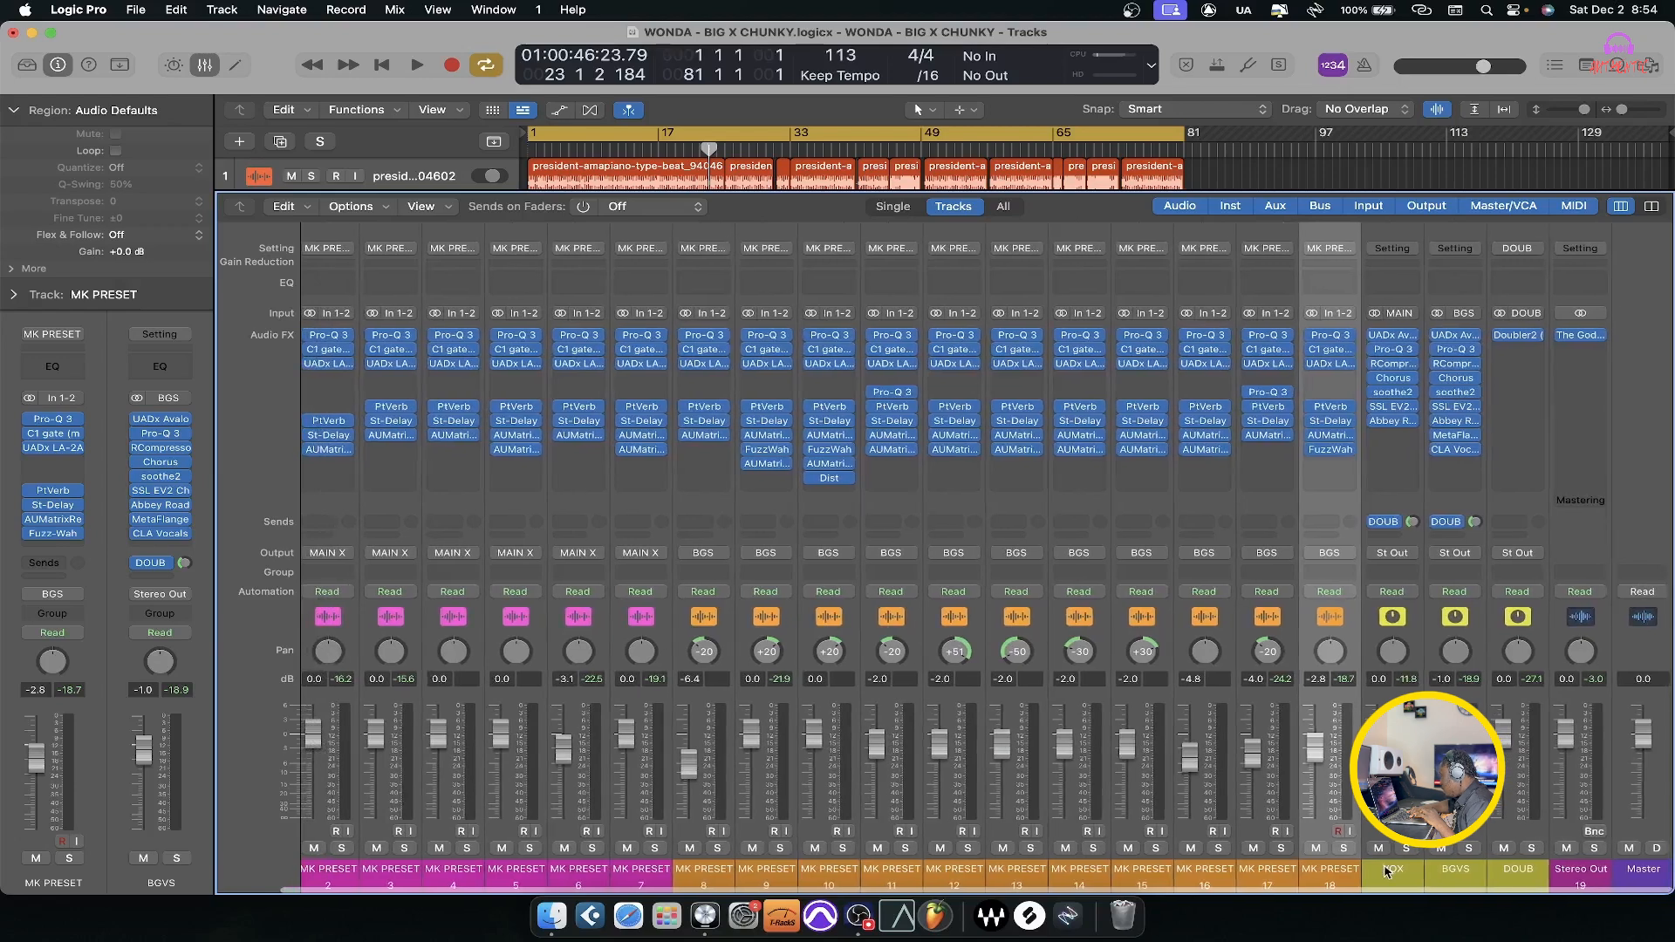
key(x)
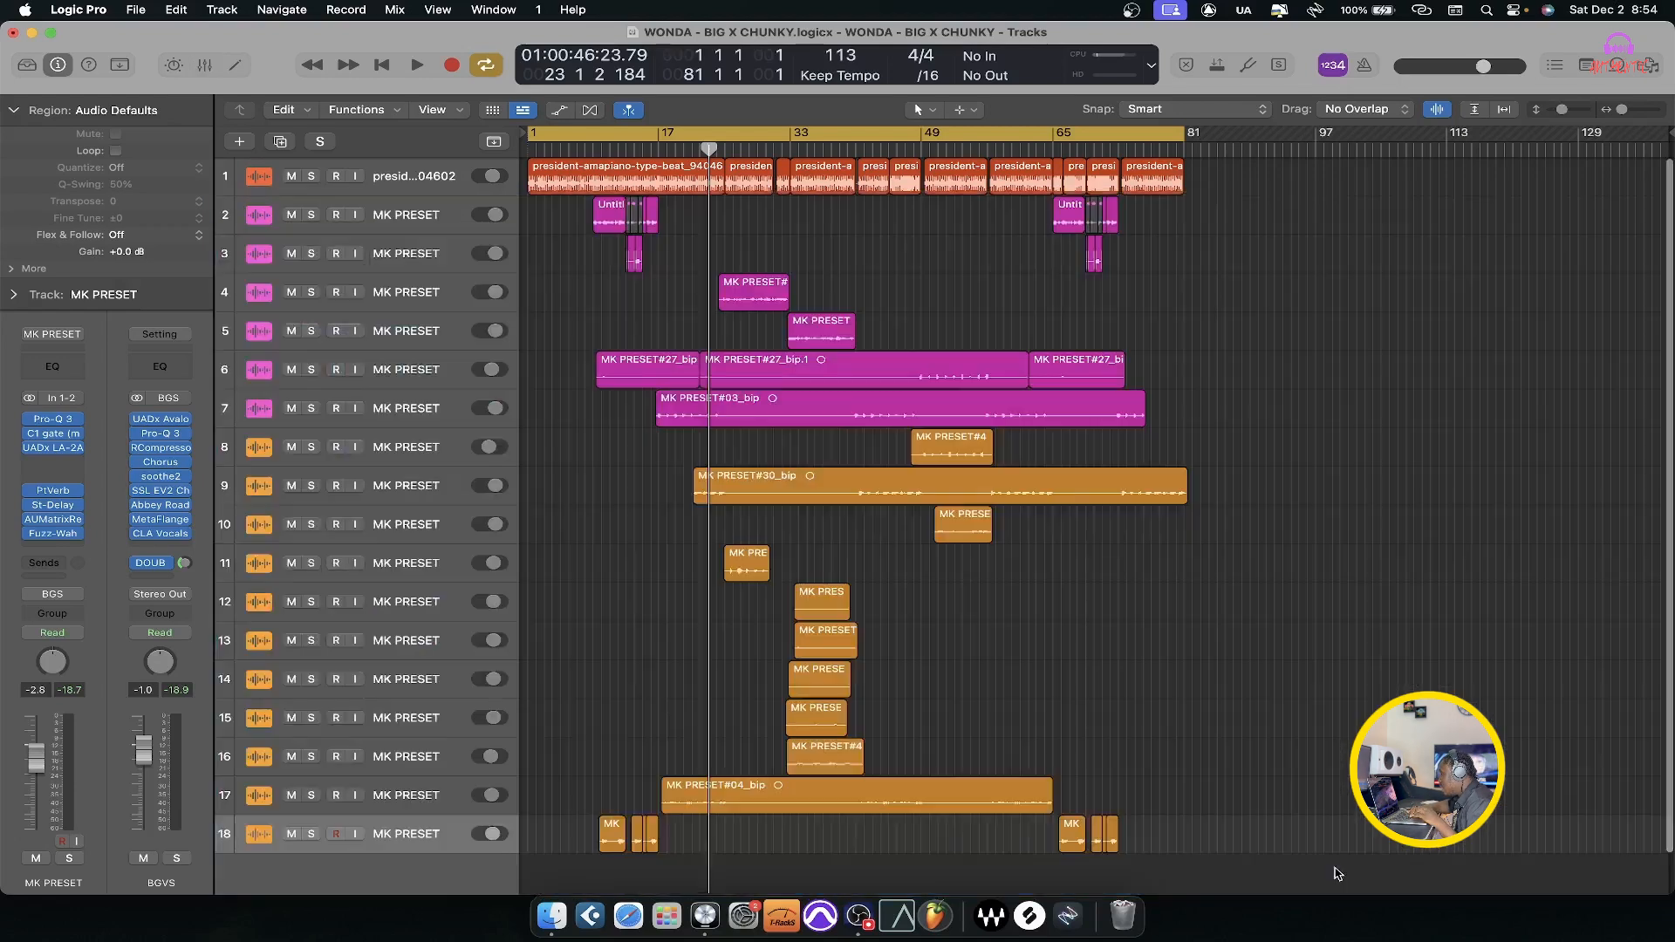
drag(1233, 455, 438, 841)
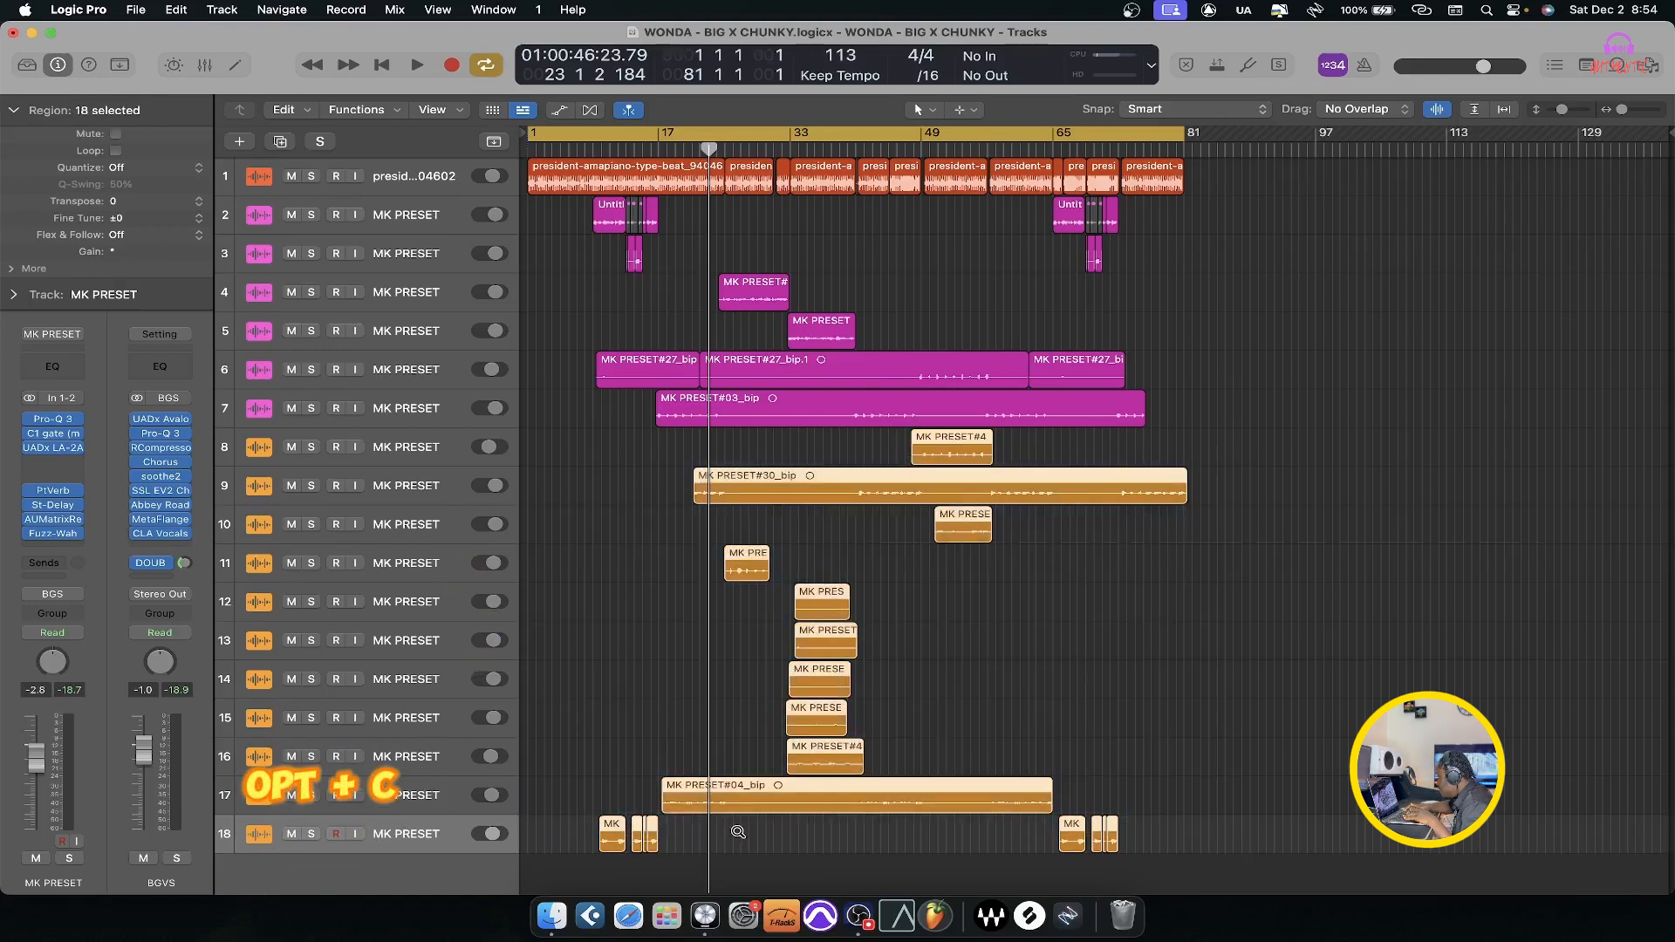
key(alt+c)
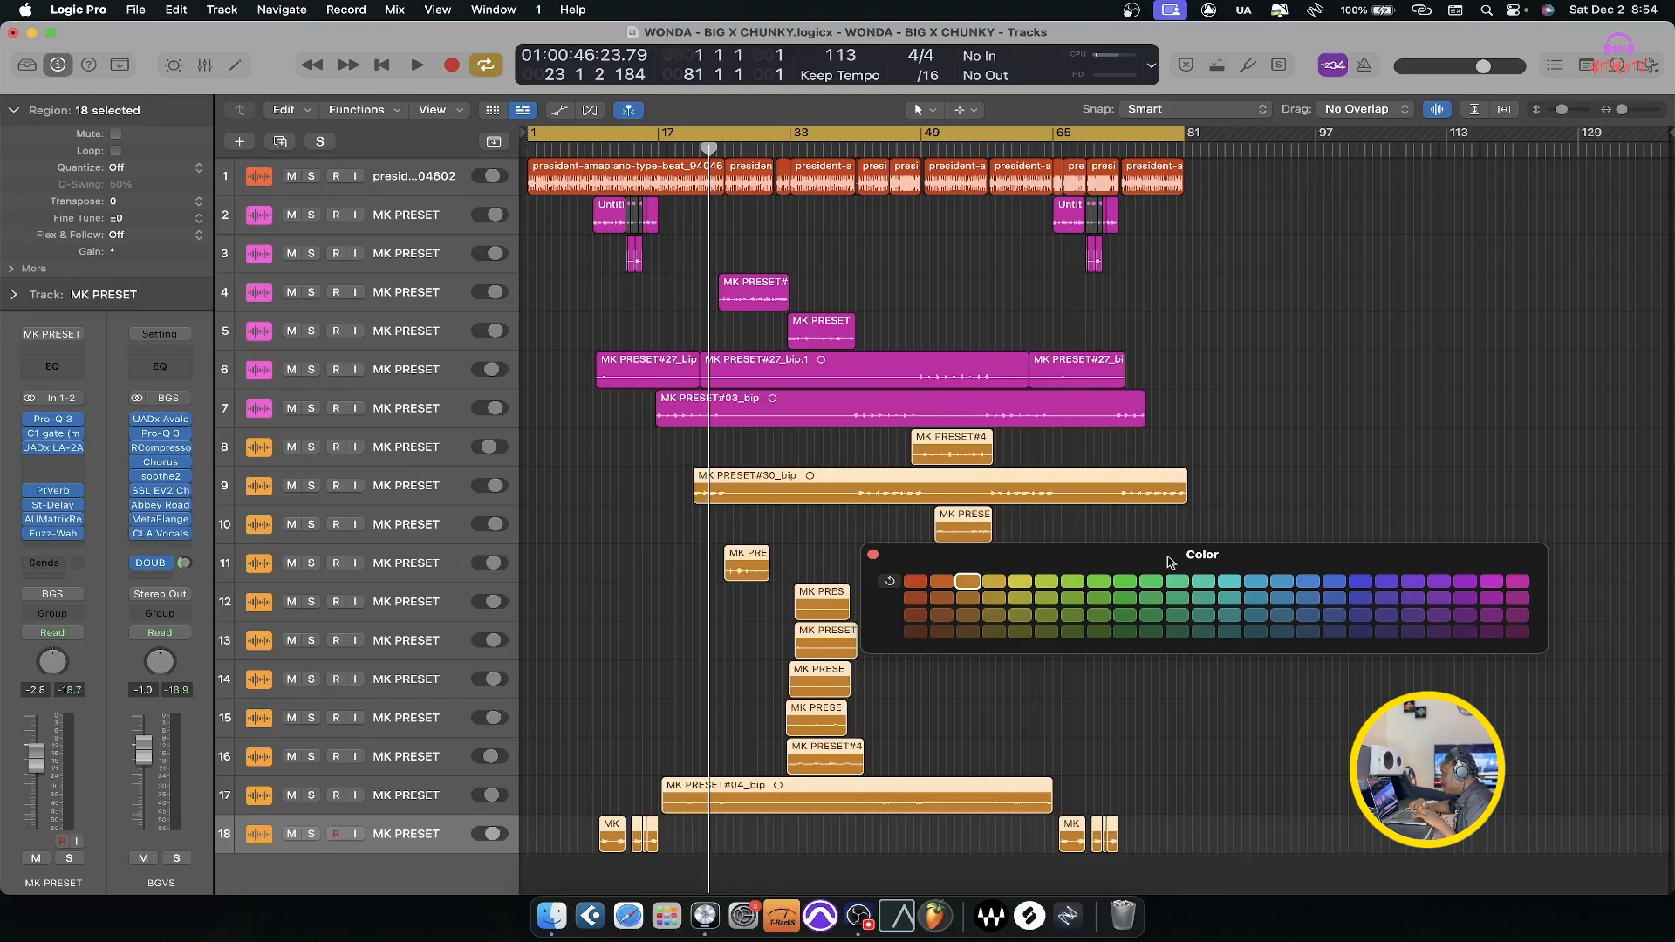
drag(1168, 558, 1265, 240)
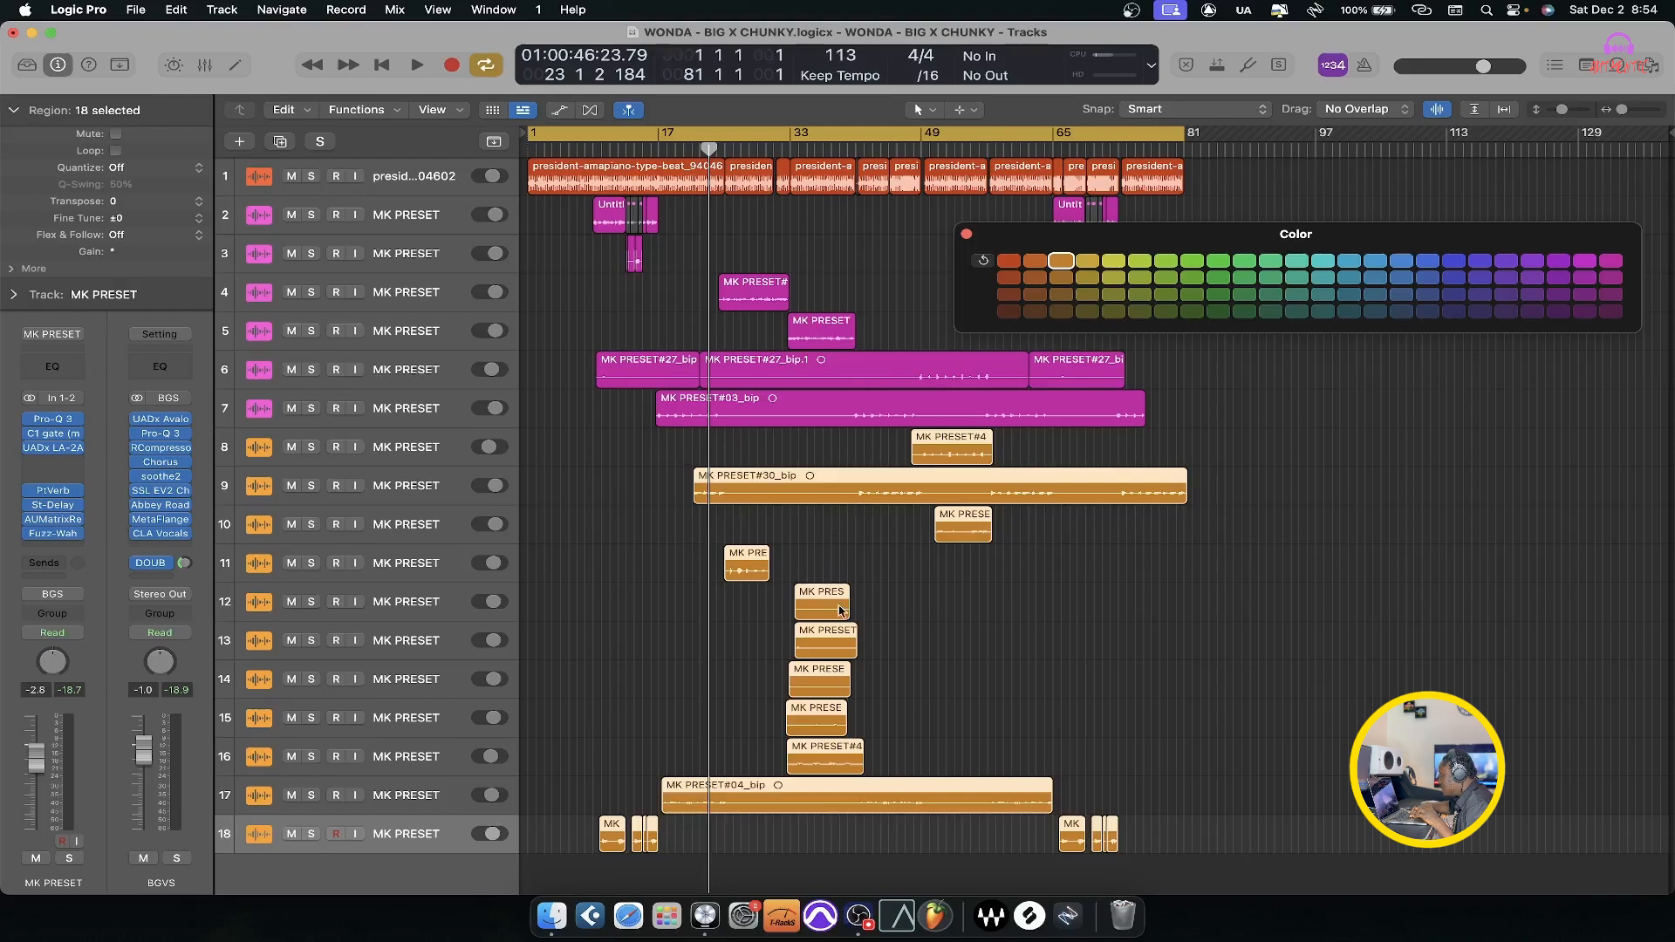
click(1313, 463)
drag(1254, 437, 528, 855)
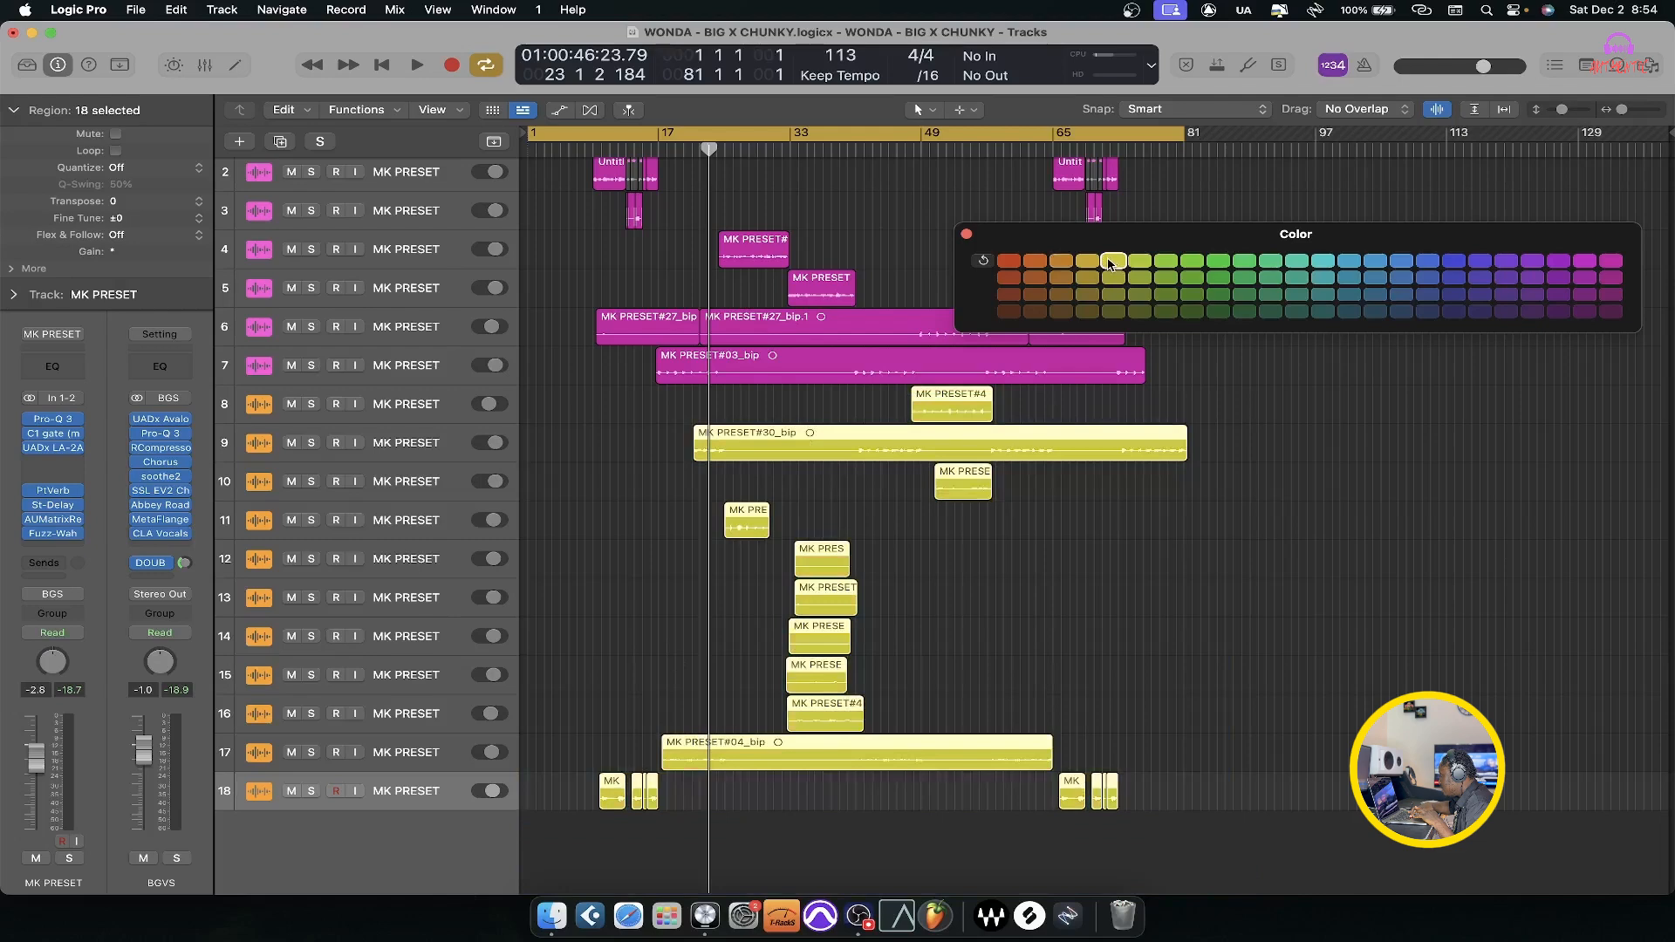
click(966, 234)
scroll(947, 353, up, 1)
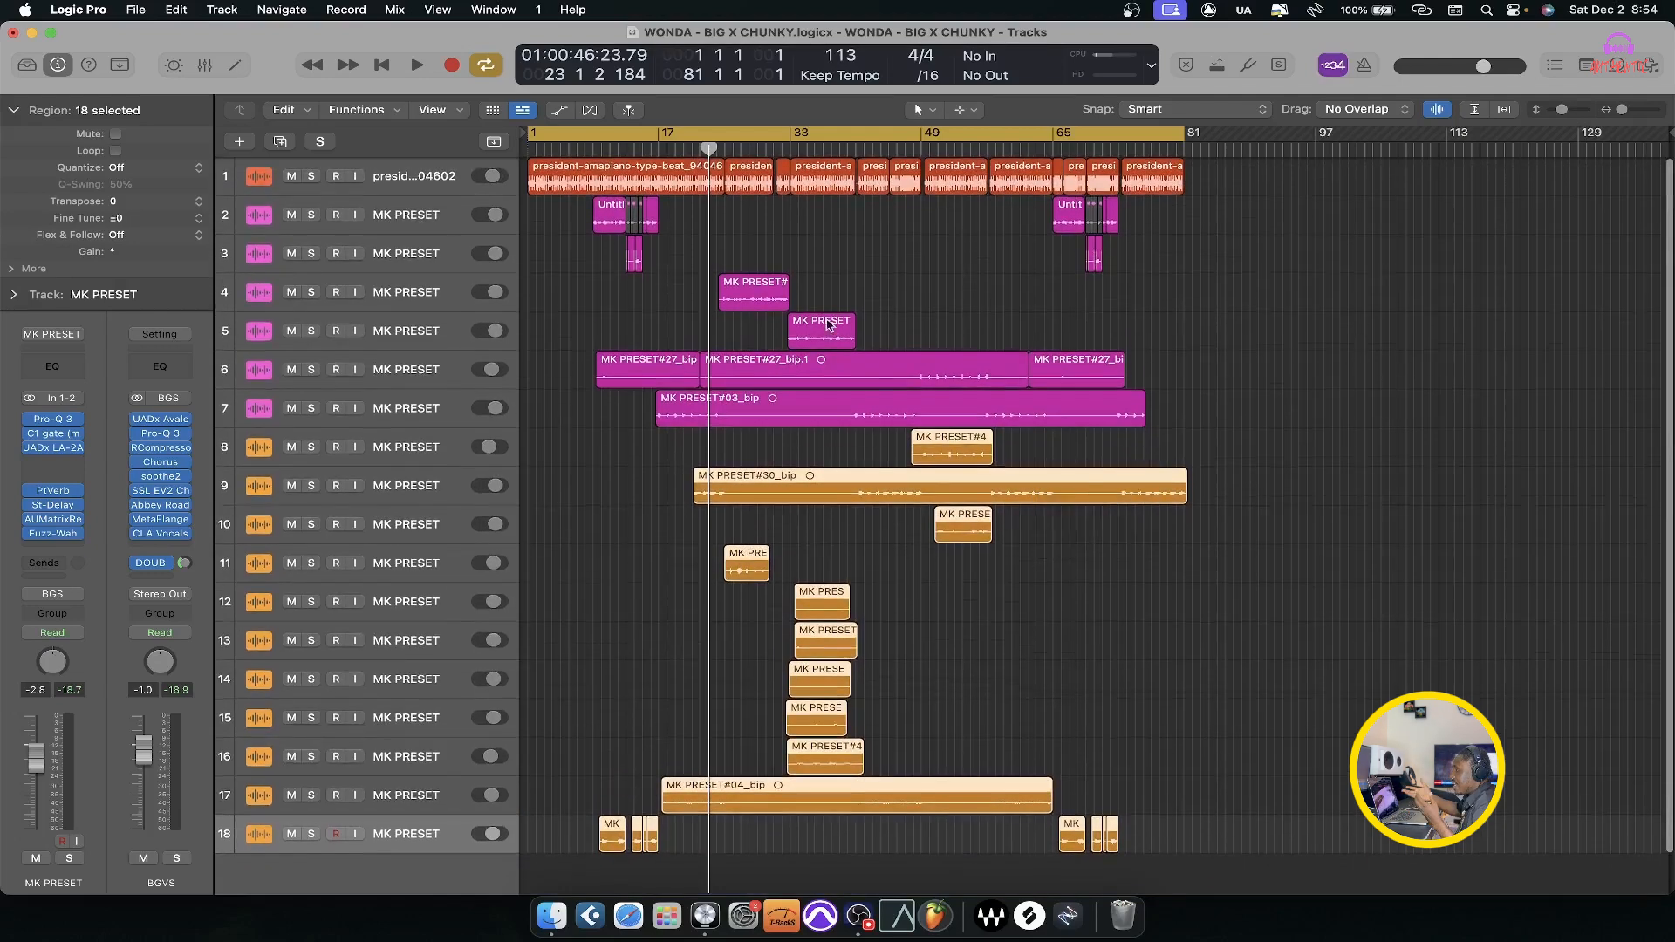
Open SSL EV2 Channel and Abbey Road Saturator from the VOX bus in the mixer and arrange them side by side.
key(x)
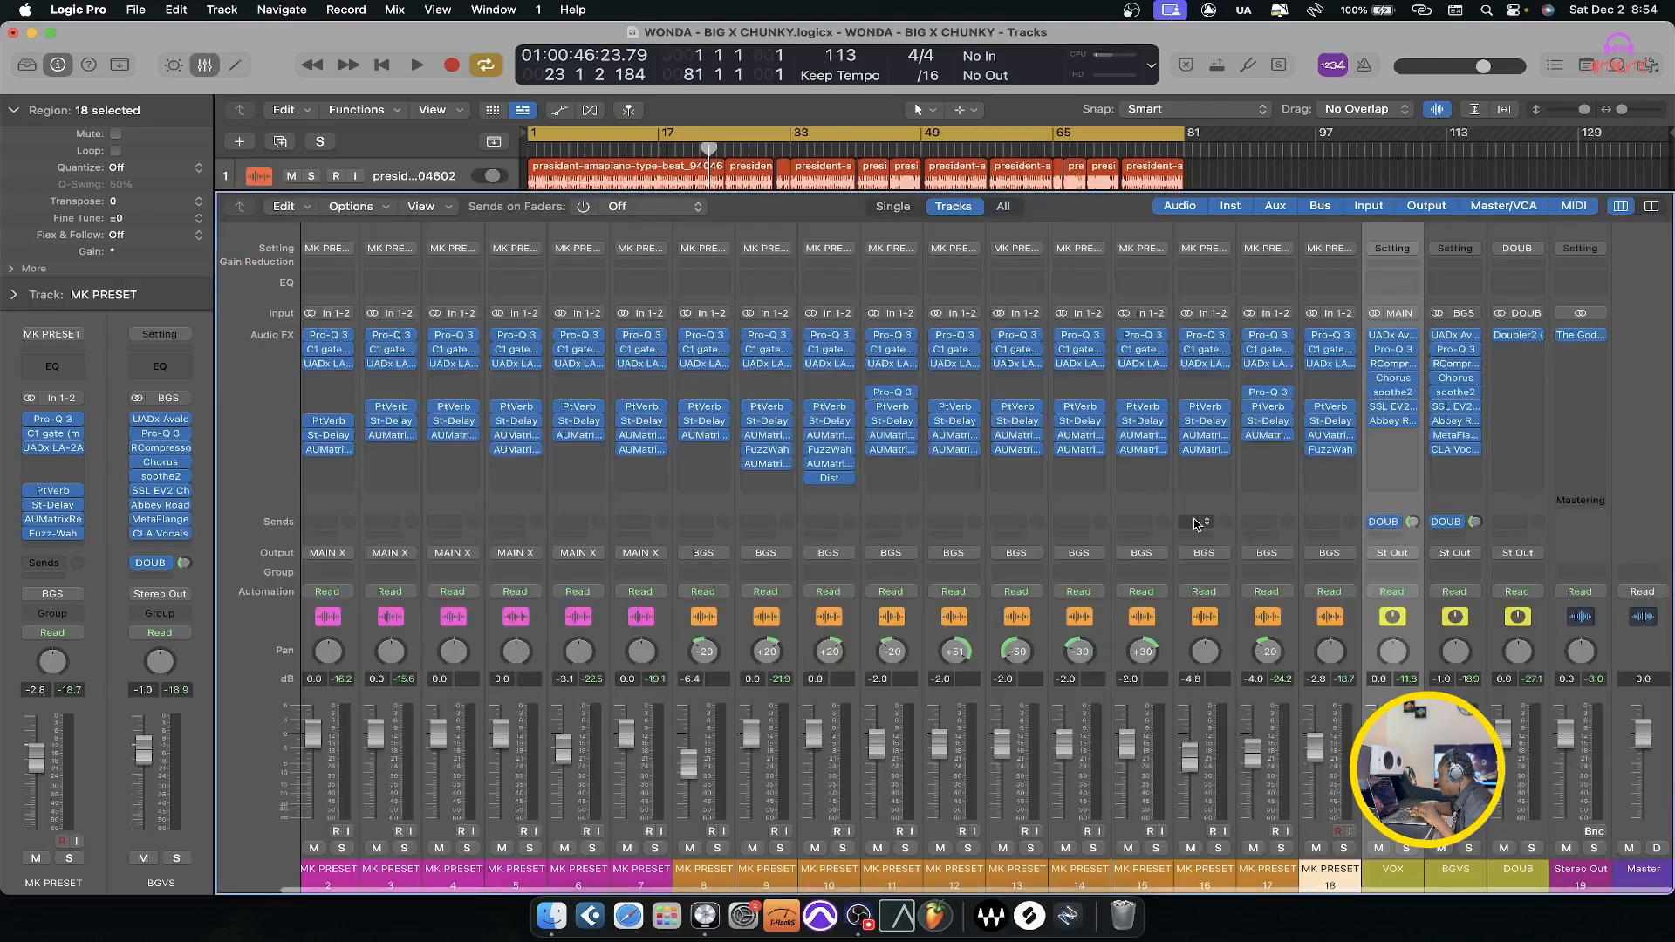
key(x)
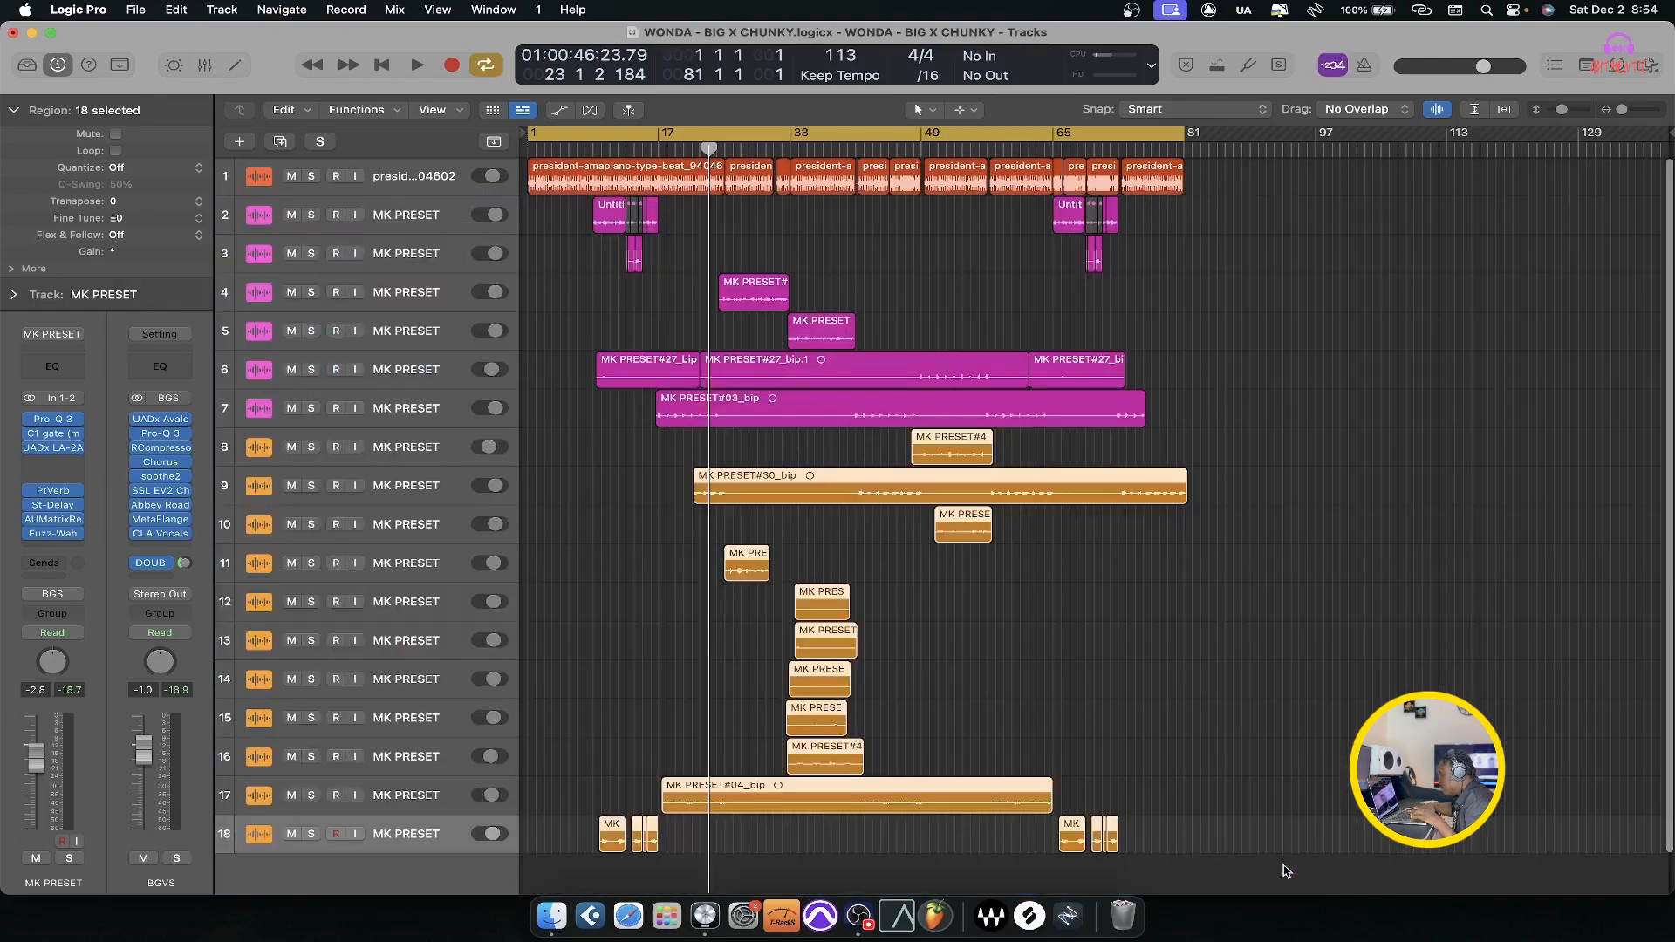
key(x)
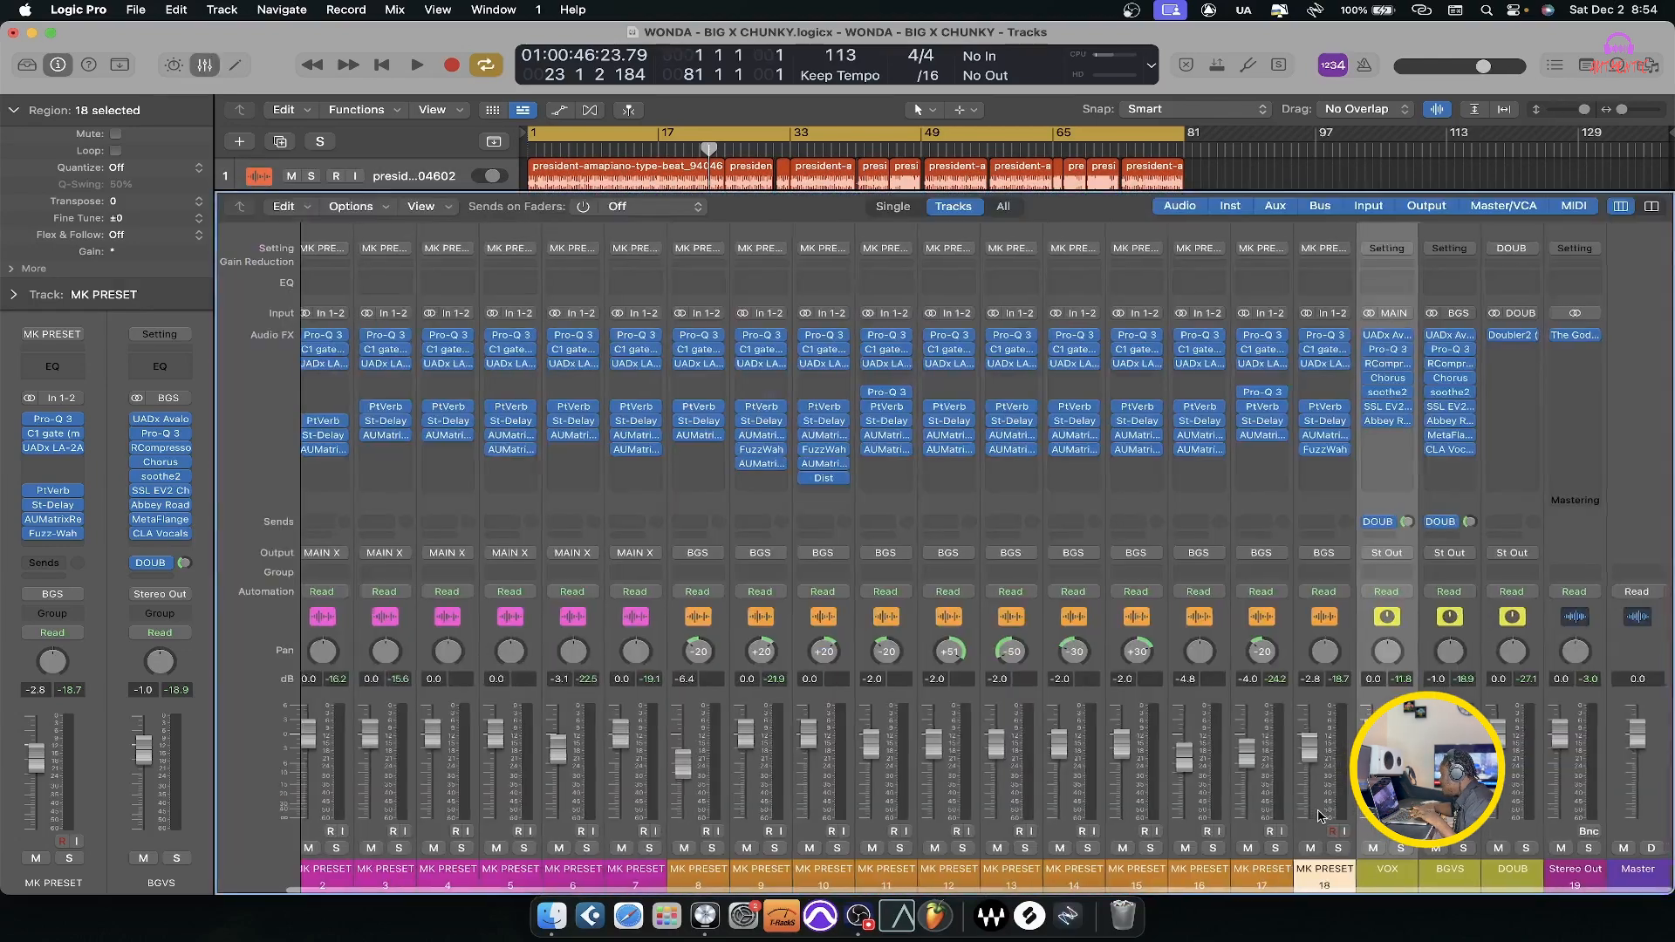
click(1393, 406)
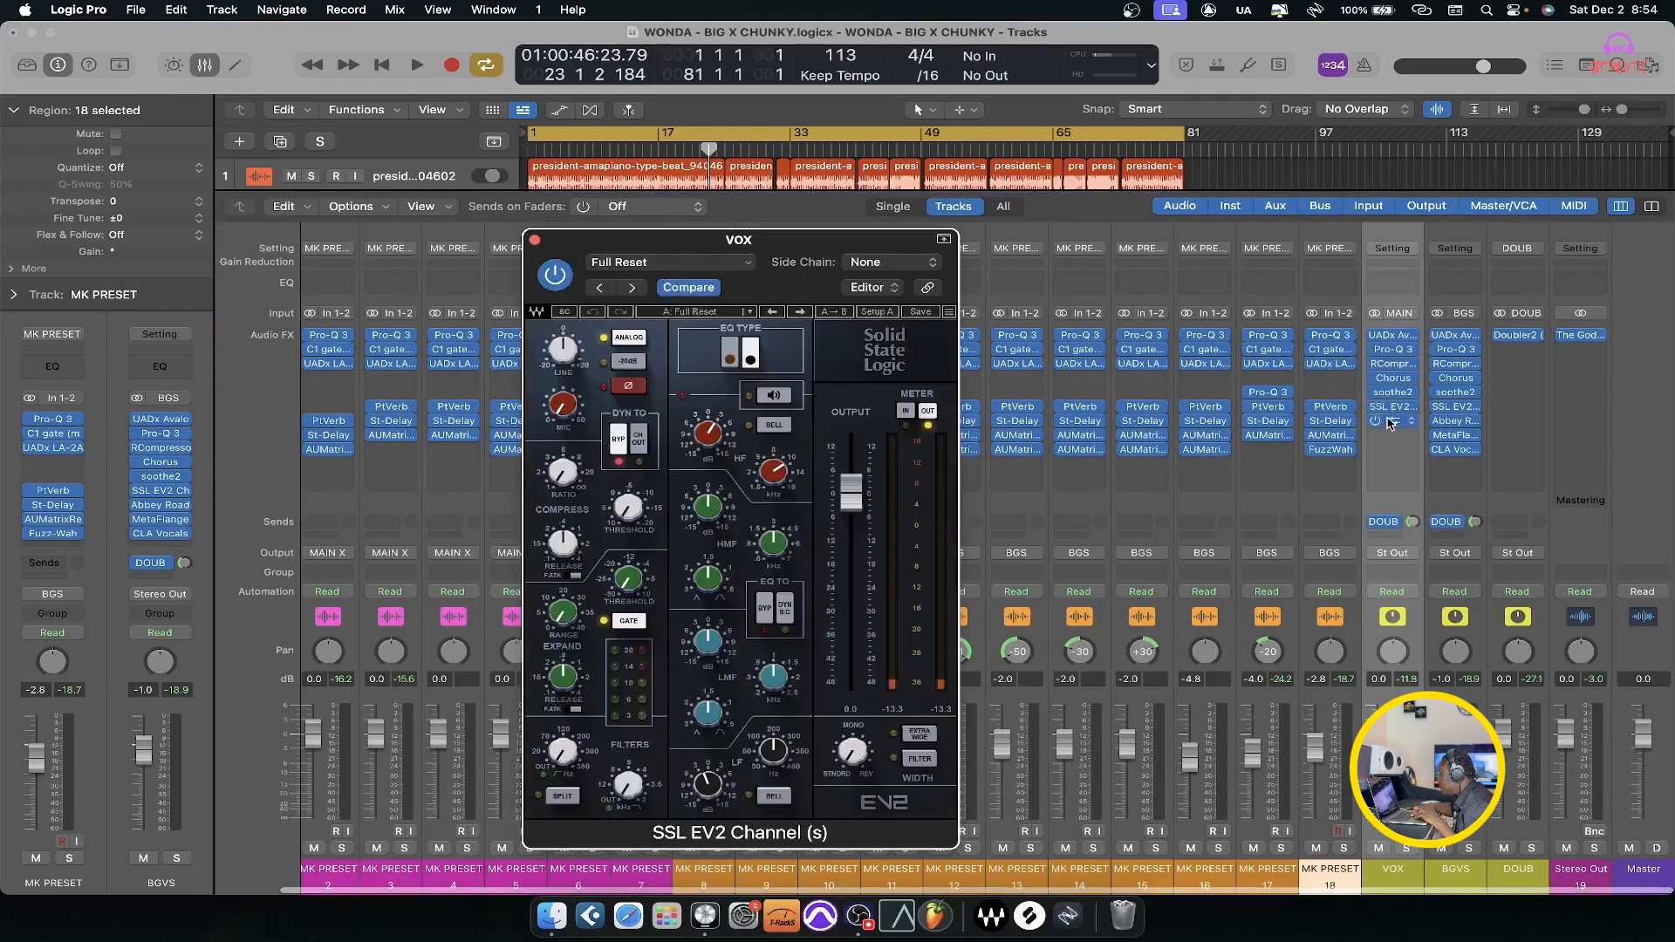
click(1394, 420)
drag(879, 286, 401, 220)
drag(593, 243, 651, 188)
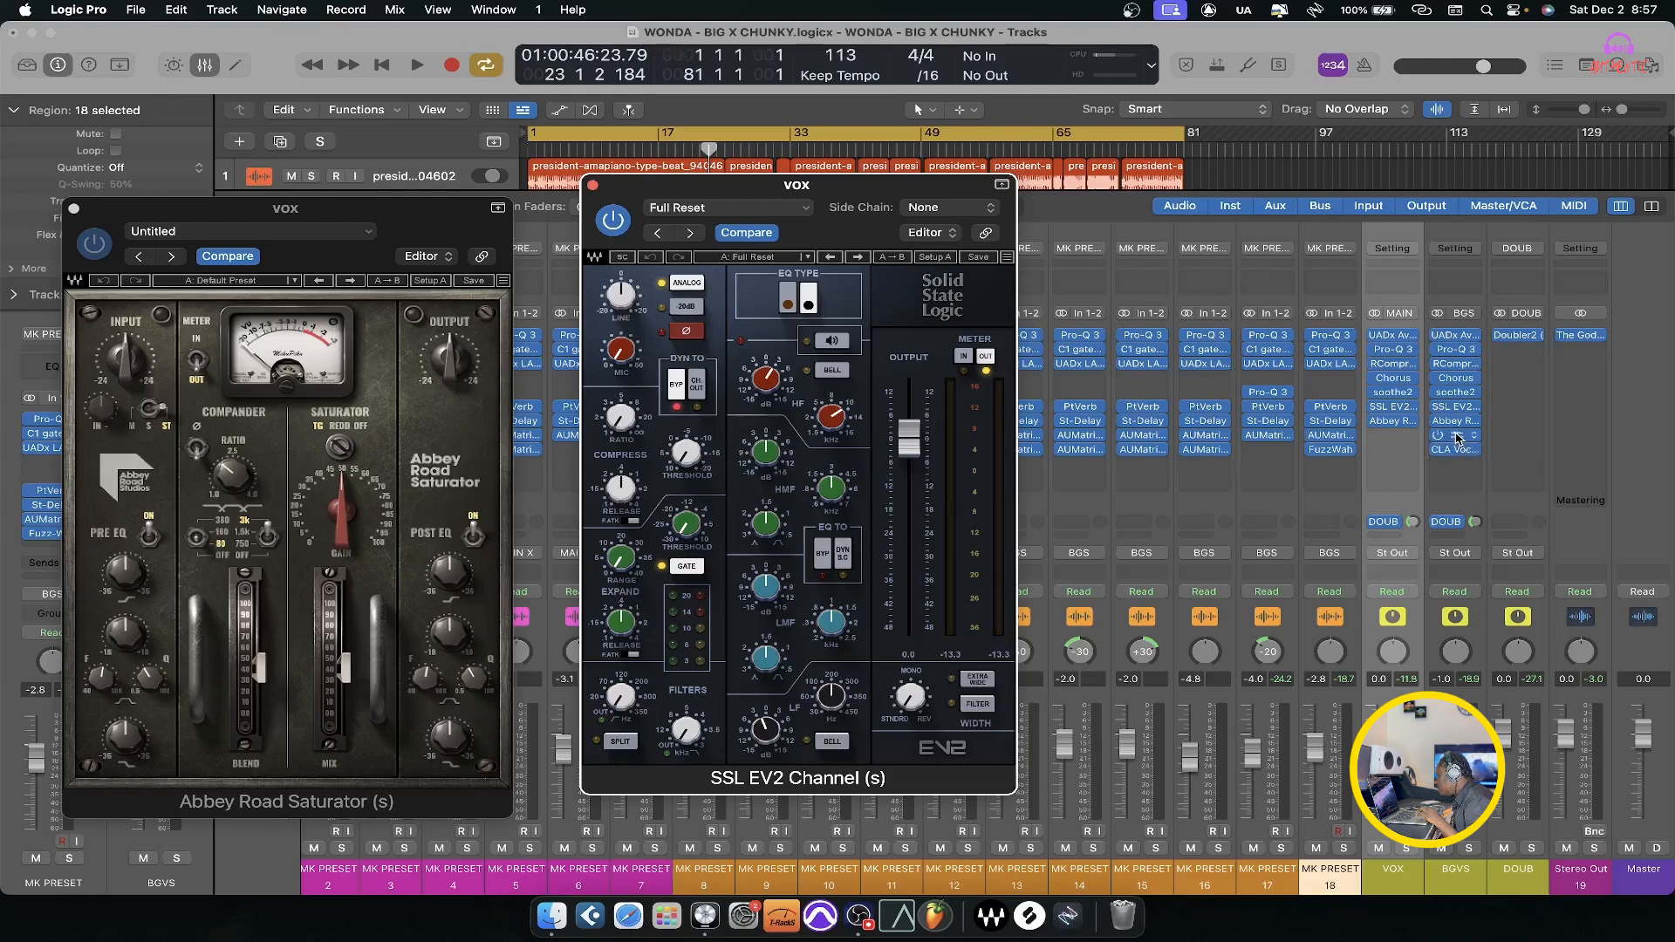
Open MetaFlanger and CLA Vocals from the BGVS bus and examine the CLA Vocals pitch spreader setting.
click(1459, 436)
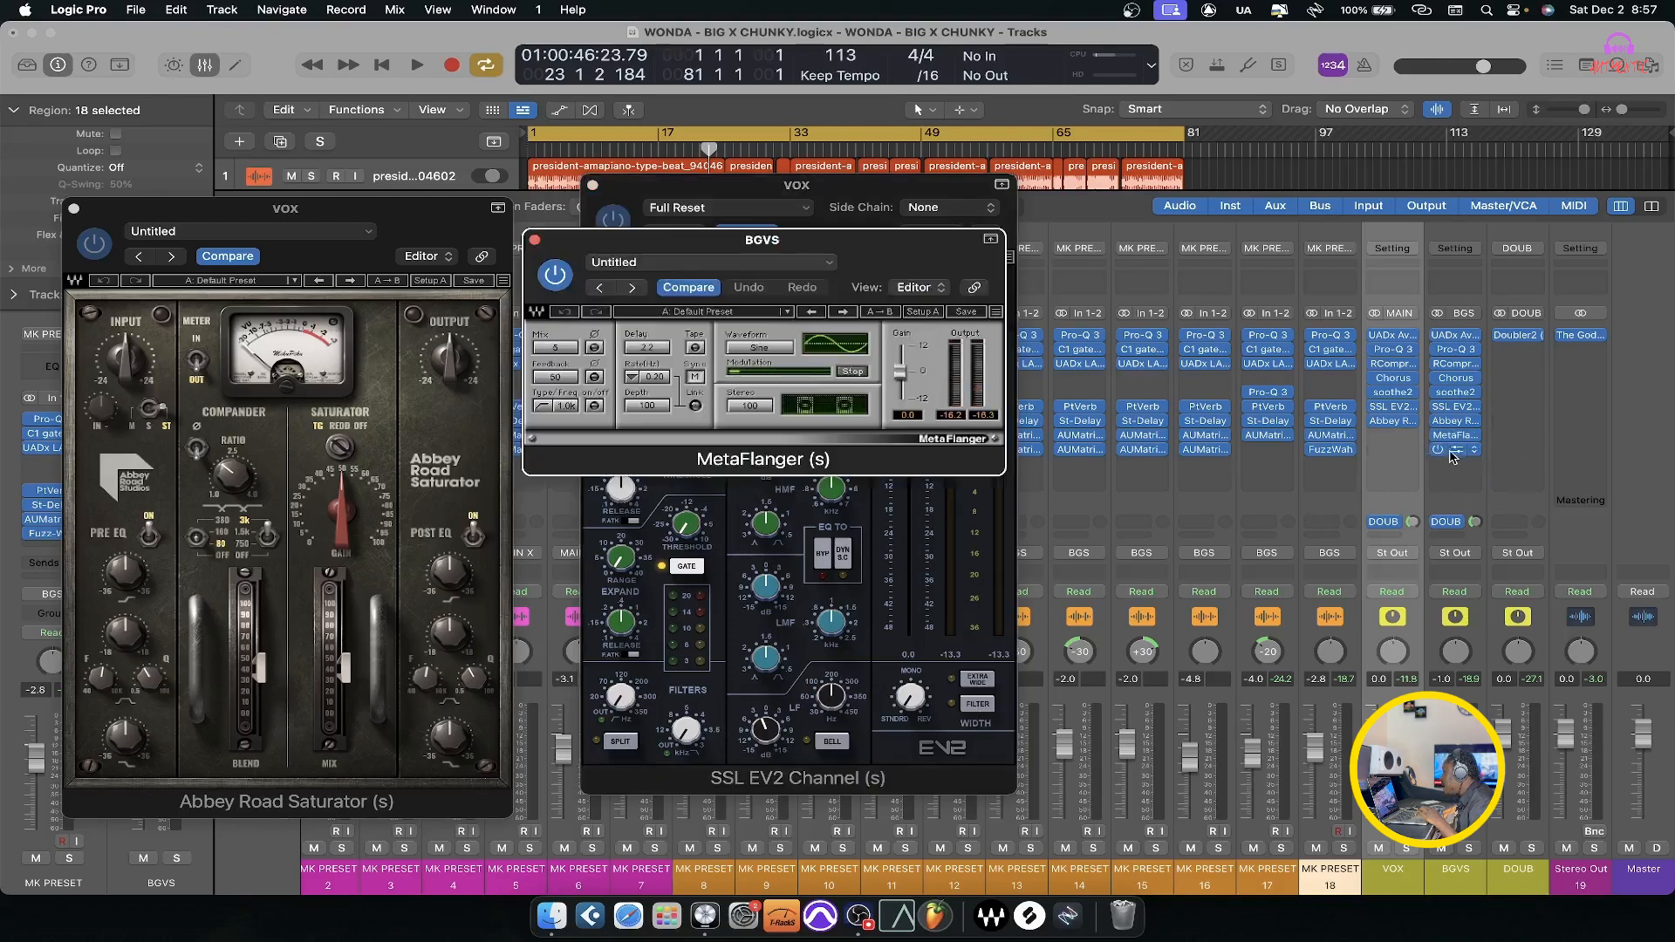
click(1450, 449)
drag(960, 278, 878, 247)
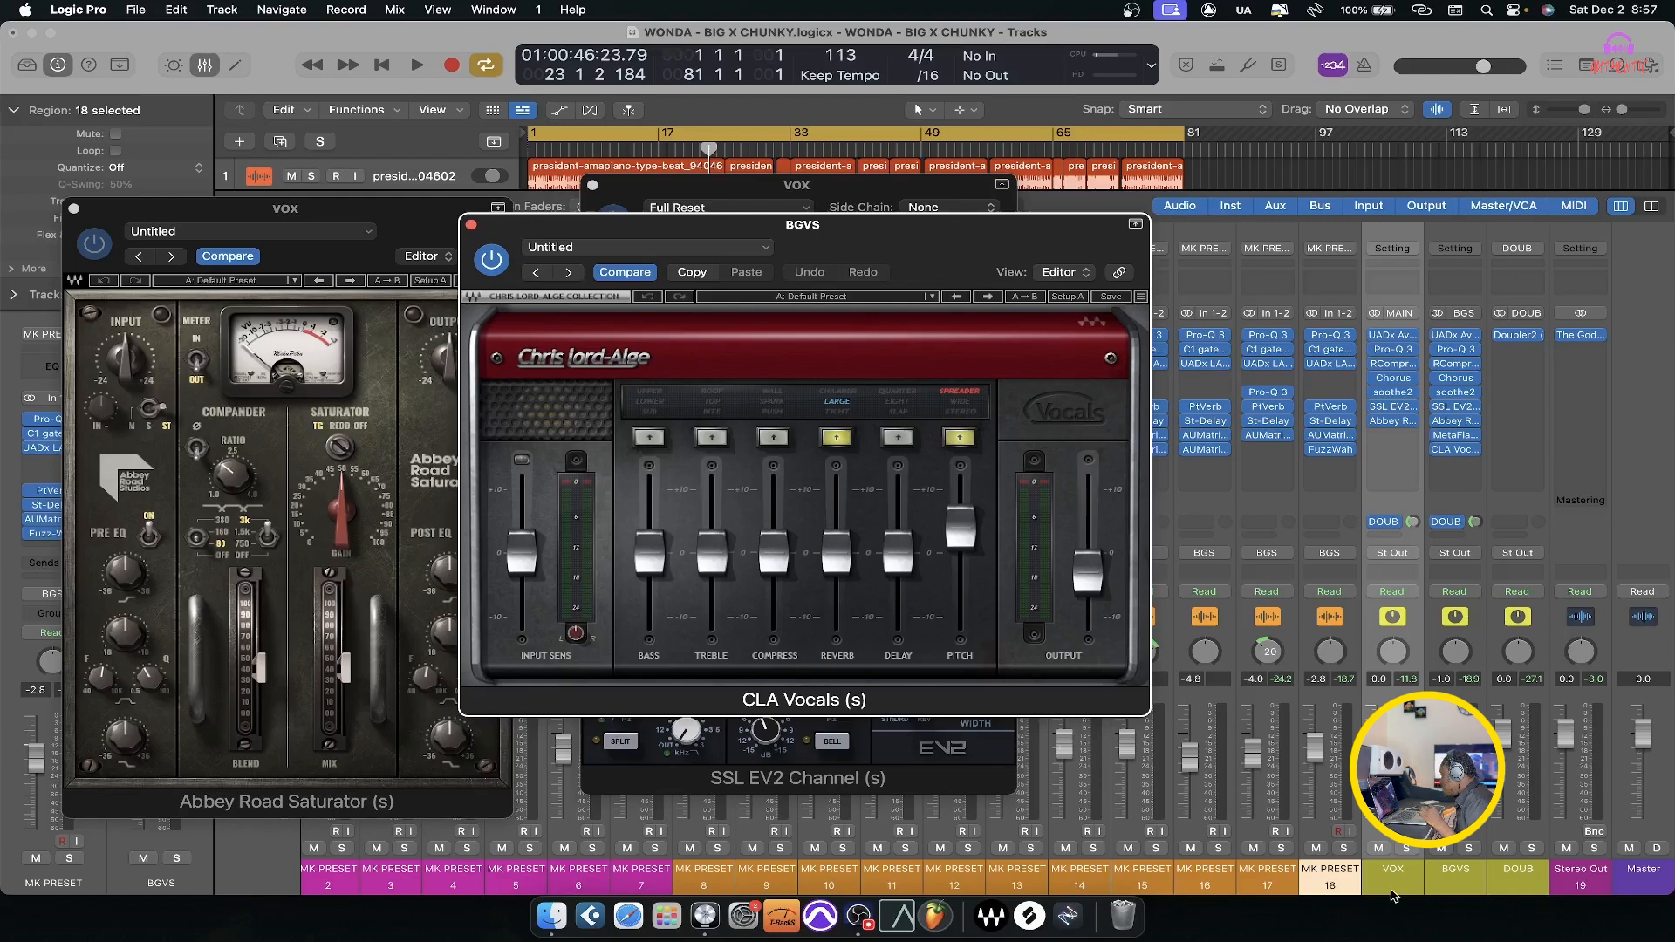
click(1460, 891)
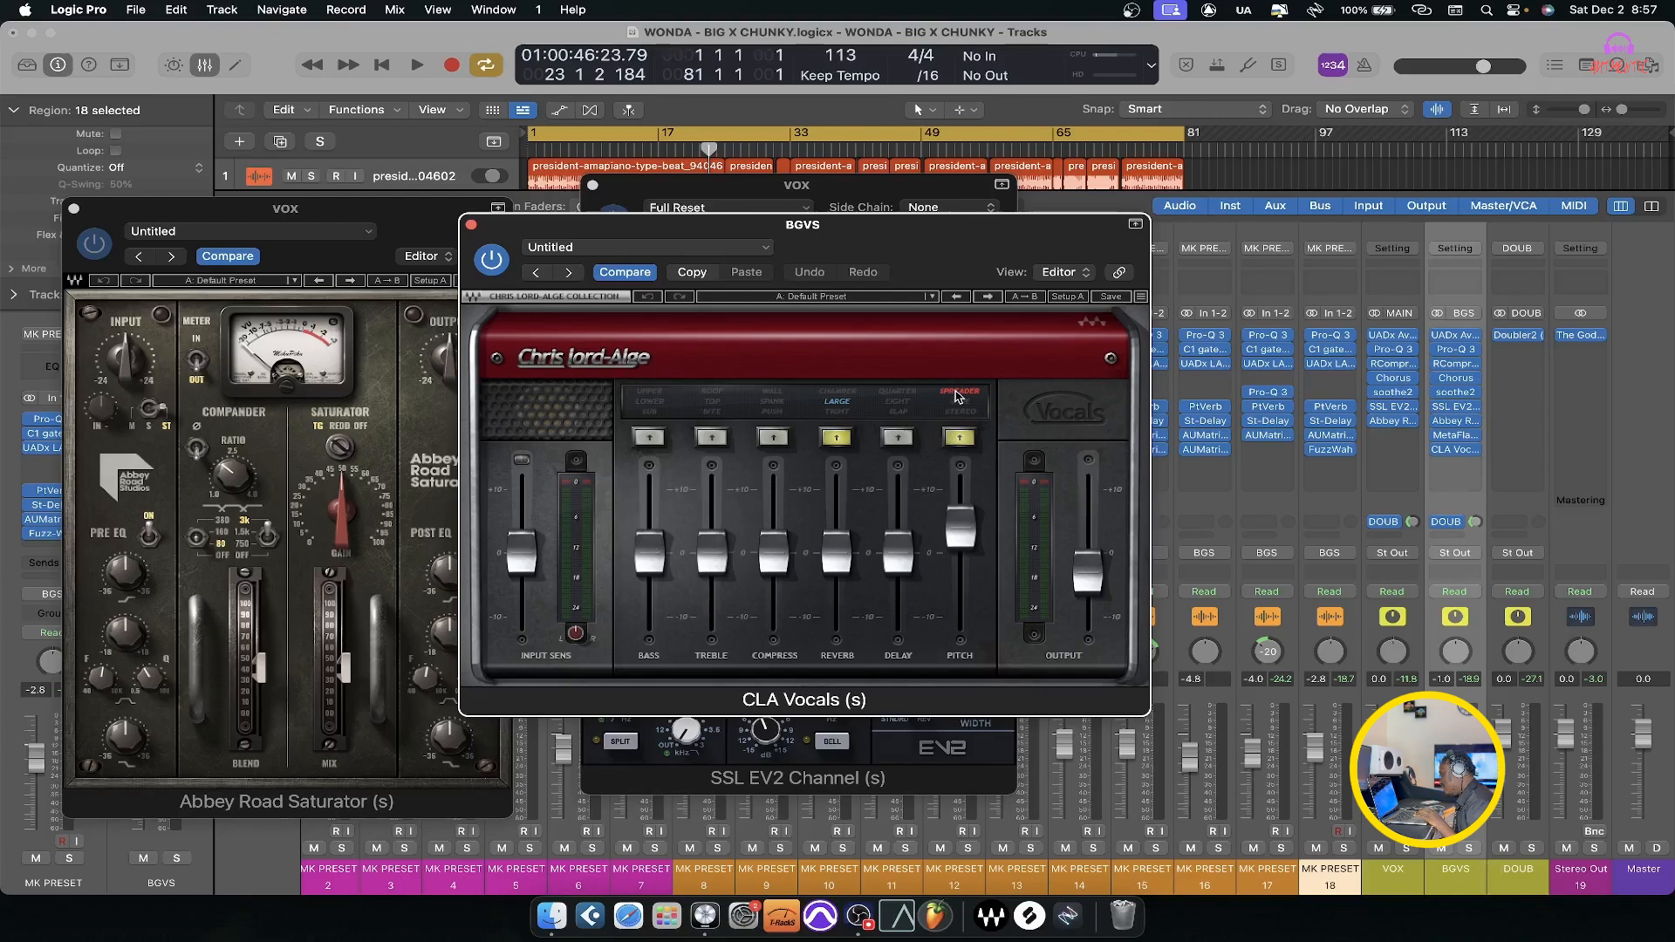
mouse_move(964, 535)
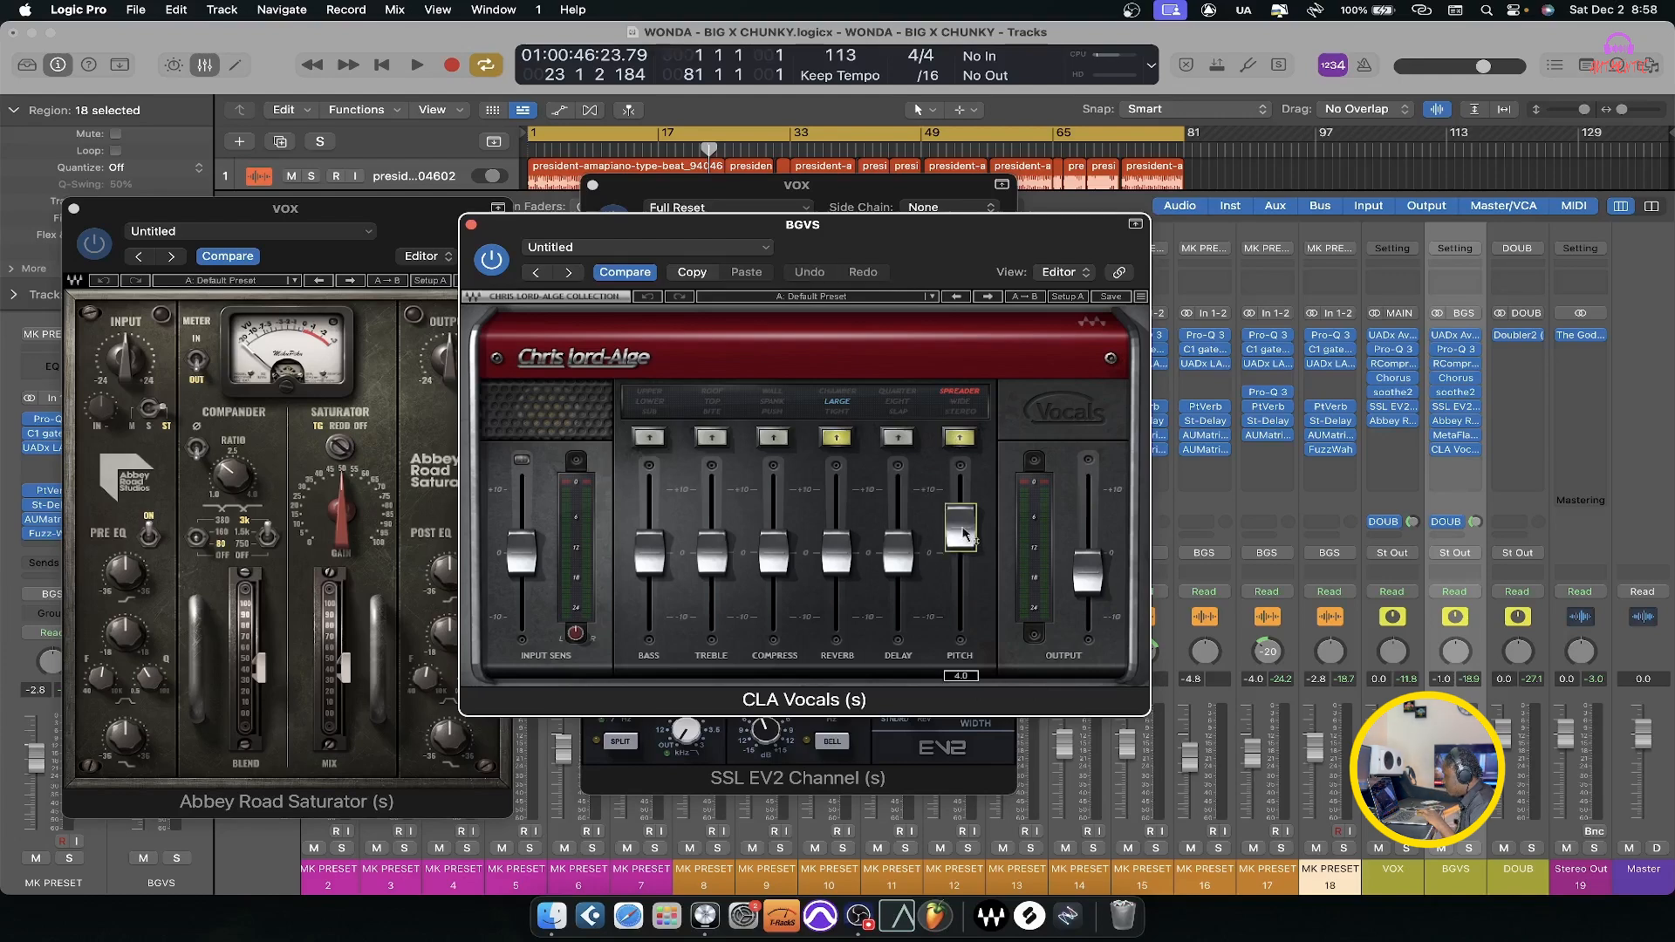
Solo the BGVS bus and play the song from the beginning with the mixer hidden.
click(1469, 848)
key(Return)
key(space)
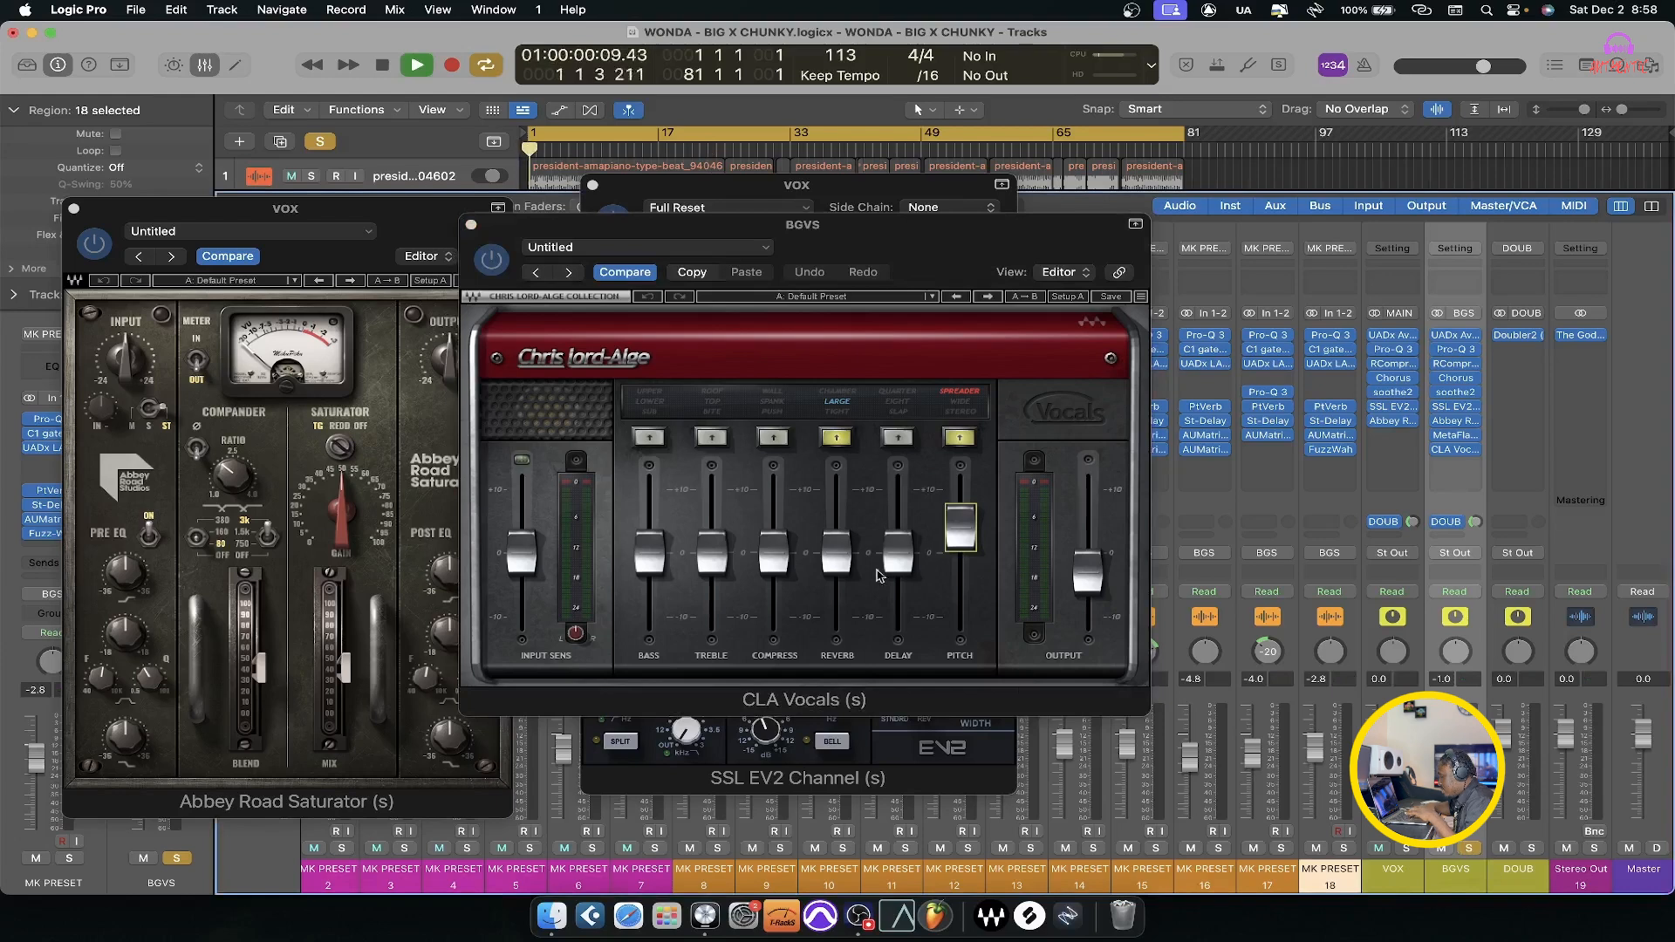
key(x)
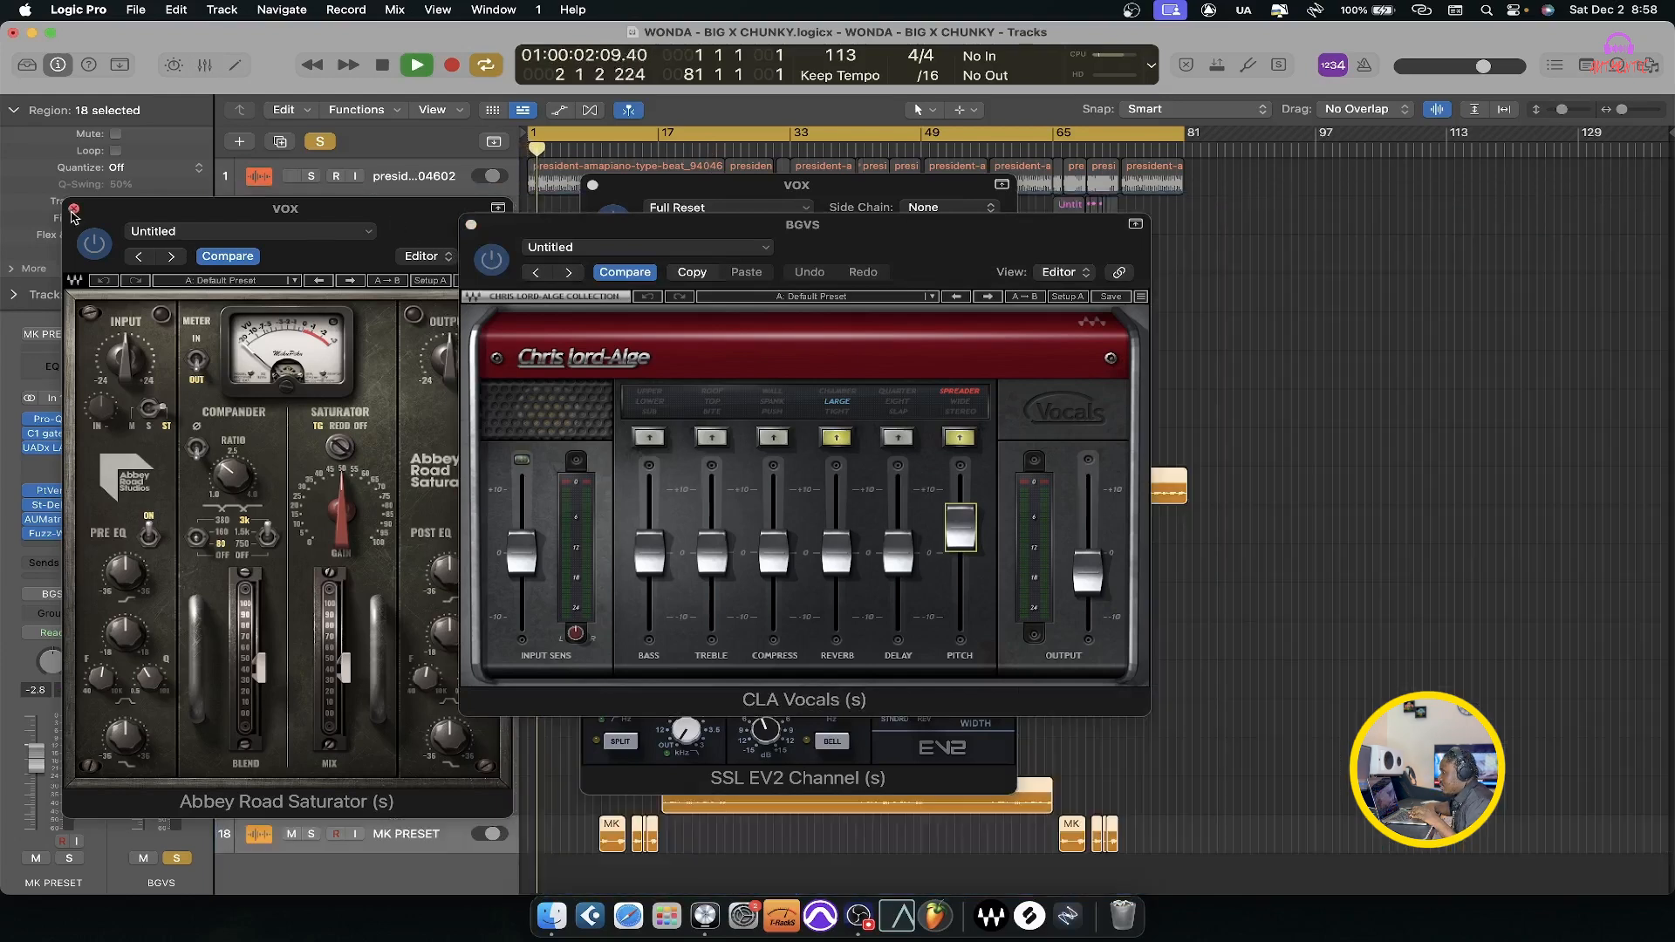
Close the open Abbey Road Saturator, CLA Vocals, SSL EV2 Channel and remaining plug-in windows.
click(73, 208)
click(471, 224)
click(594, 187)
click(593, 188)
click(535, 239)
Play the soloed background vocals from around bar 33.
key(space)
click(790, 145)
key(space)
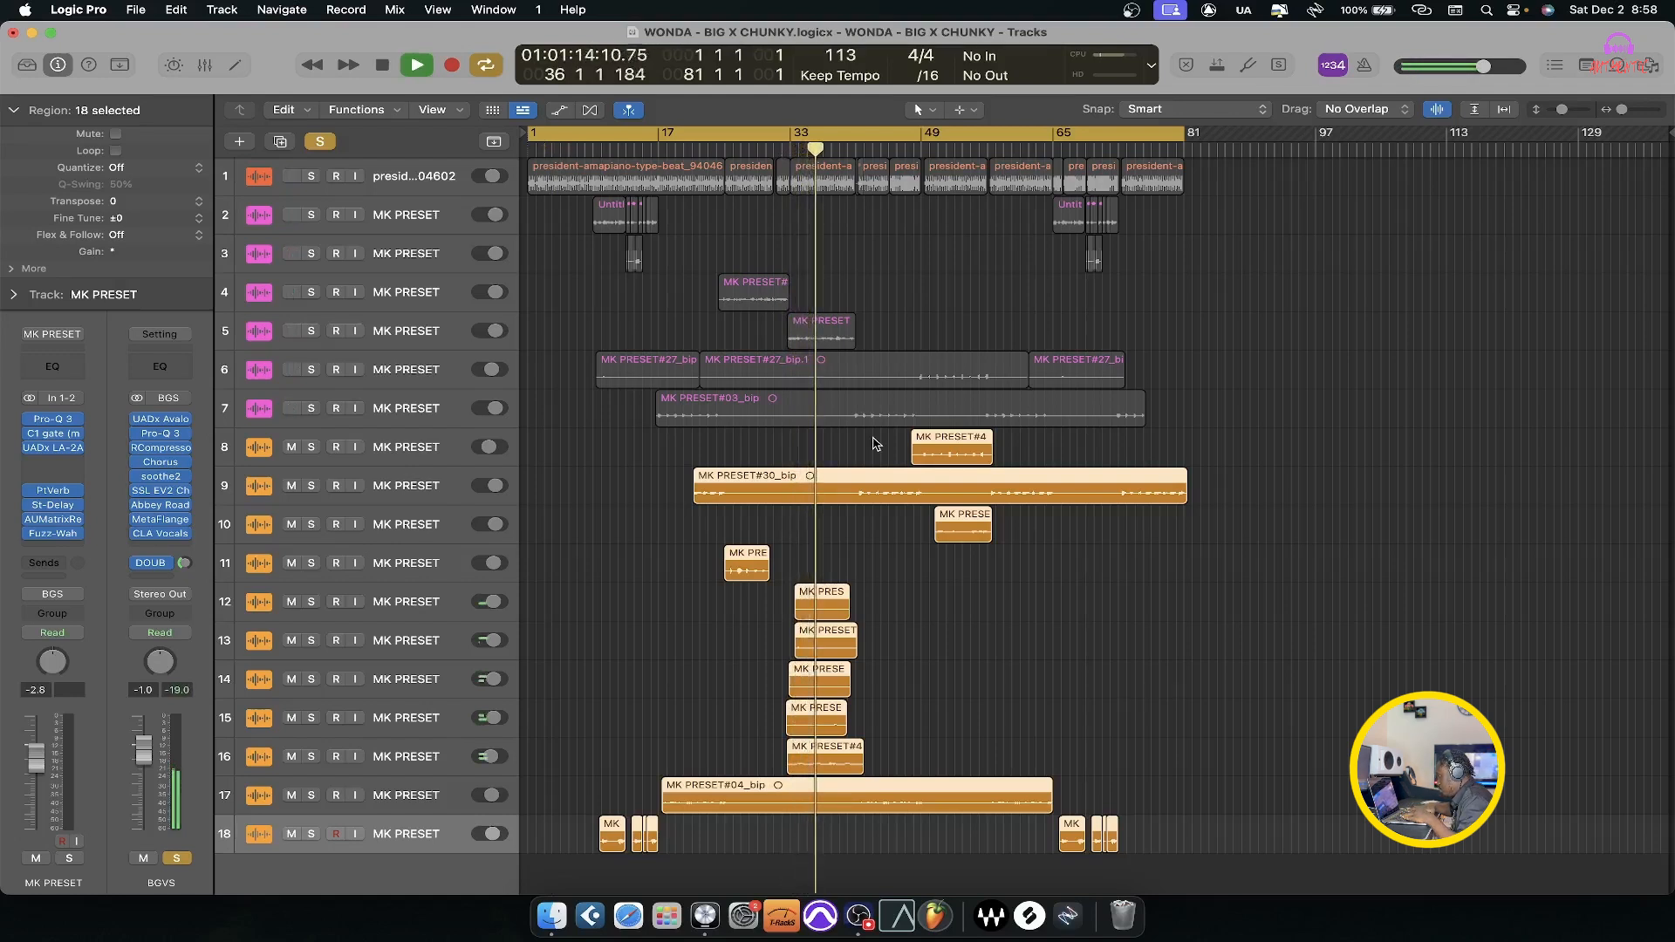
Unsolo the BGVS bus and play the full mix from just before bar 33 with the mixer hidden.
key(x)
key(space)
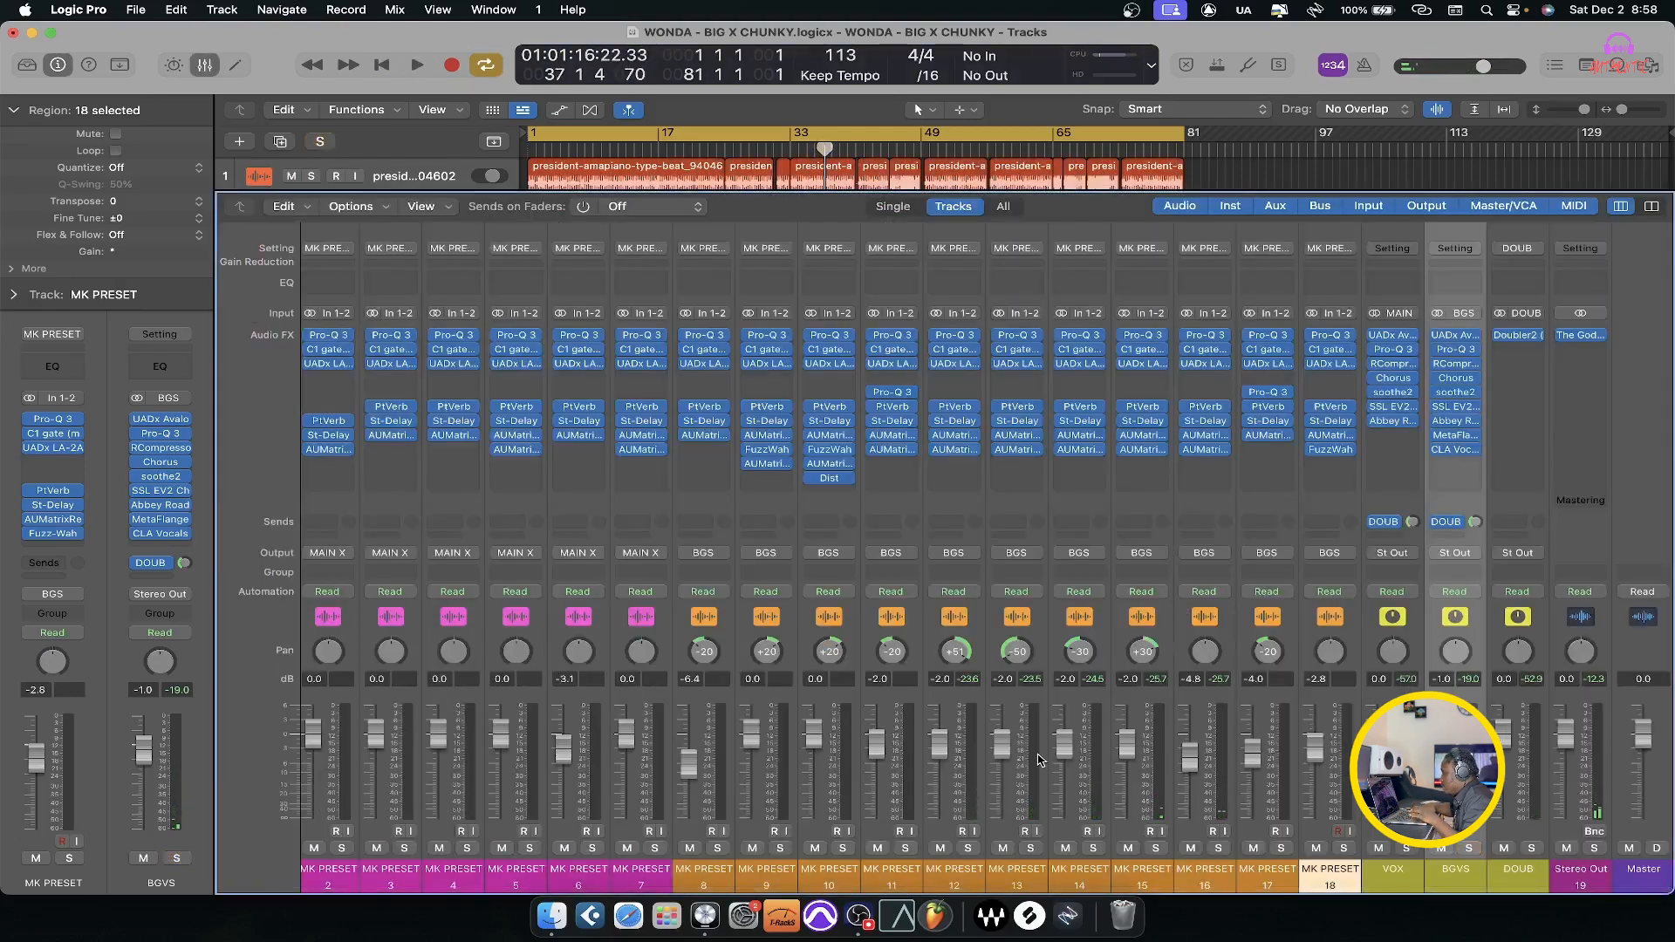
key(x)
click(779, 139)
key(space)
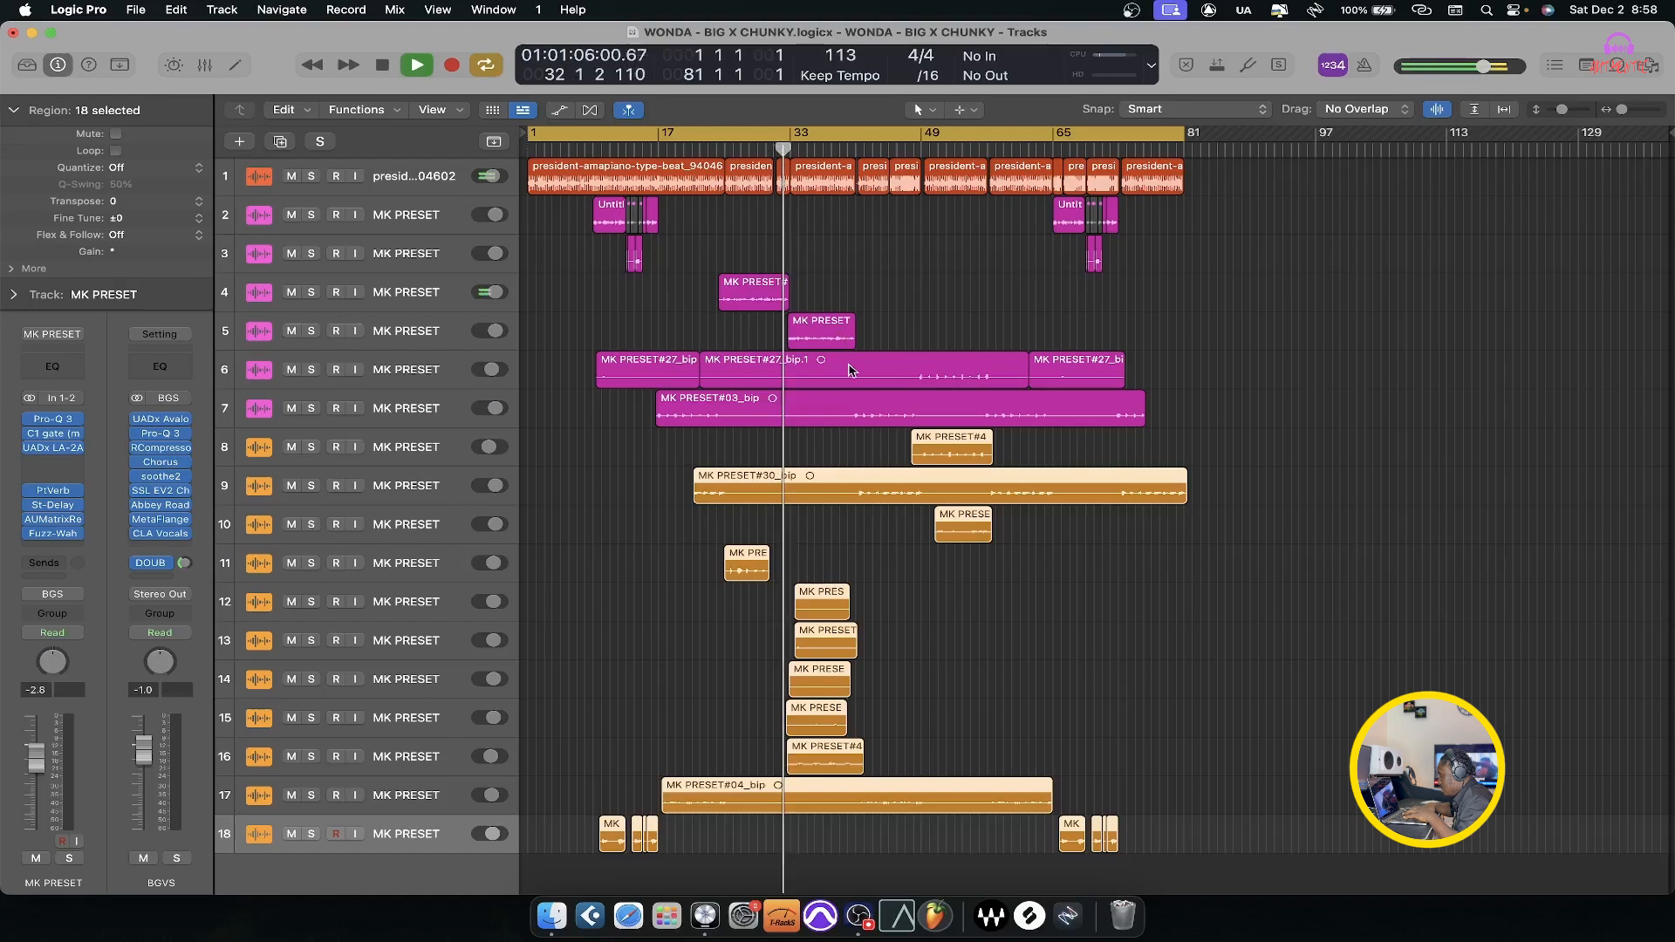
Show the mixer from the beat channel onward during playback, and stop the song.
key(x)
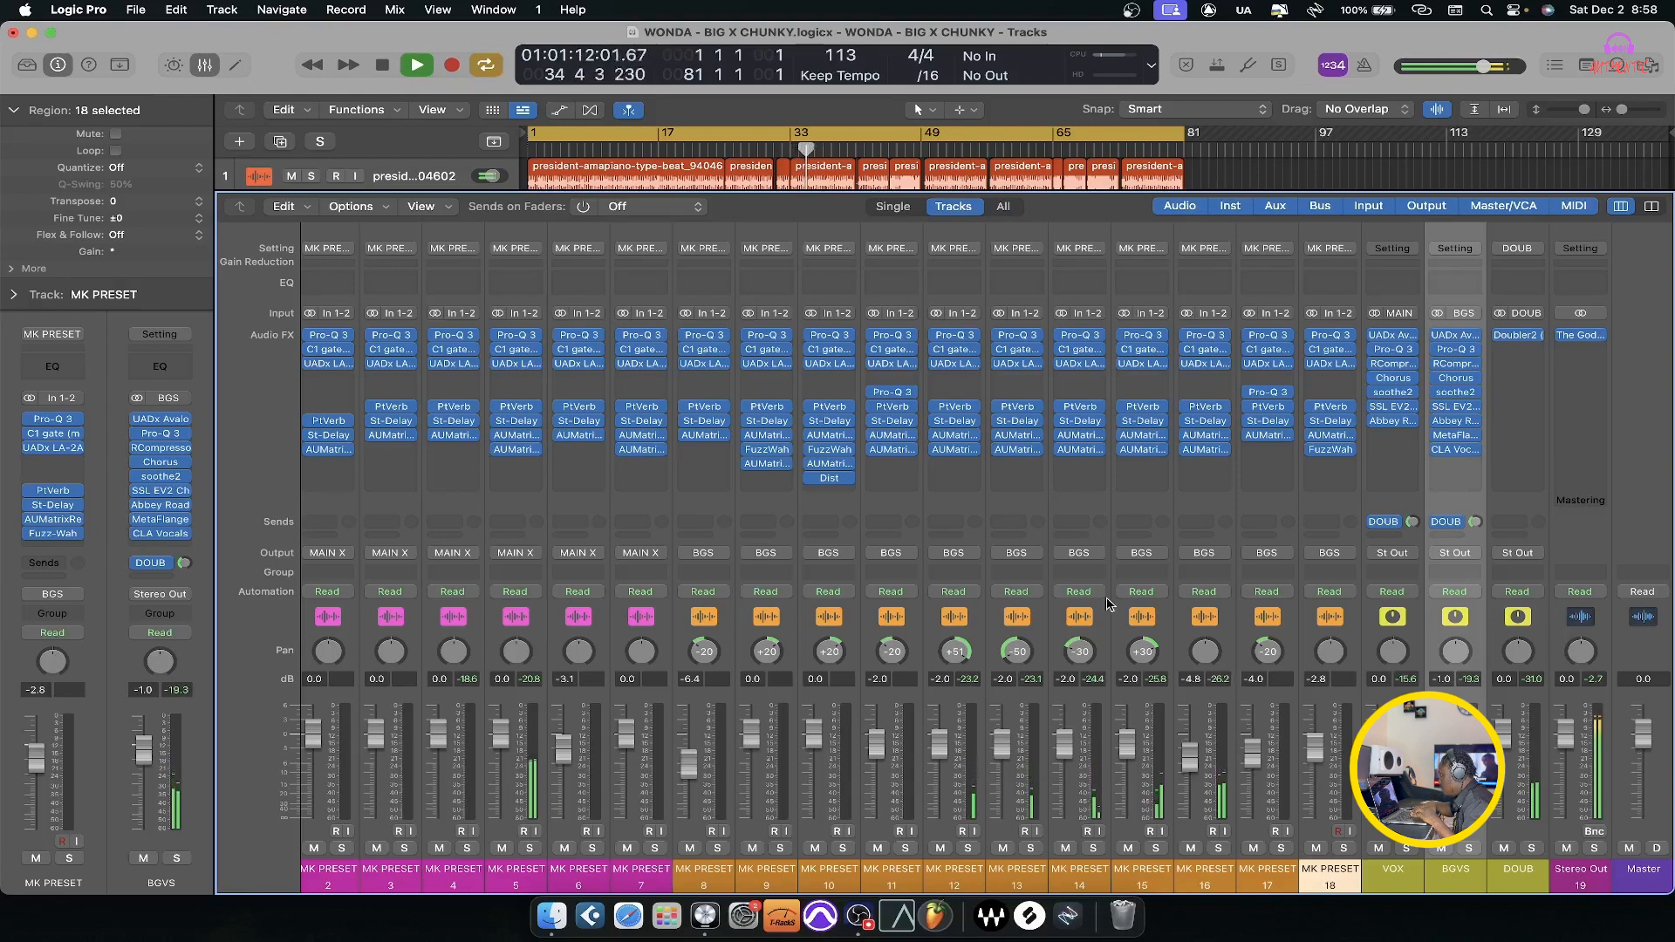
scroll(849, 478, left, 2)
key(space)
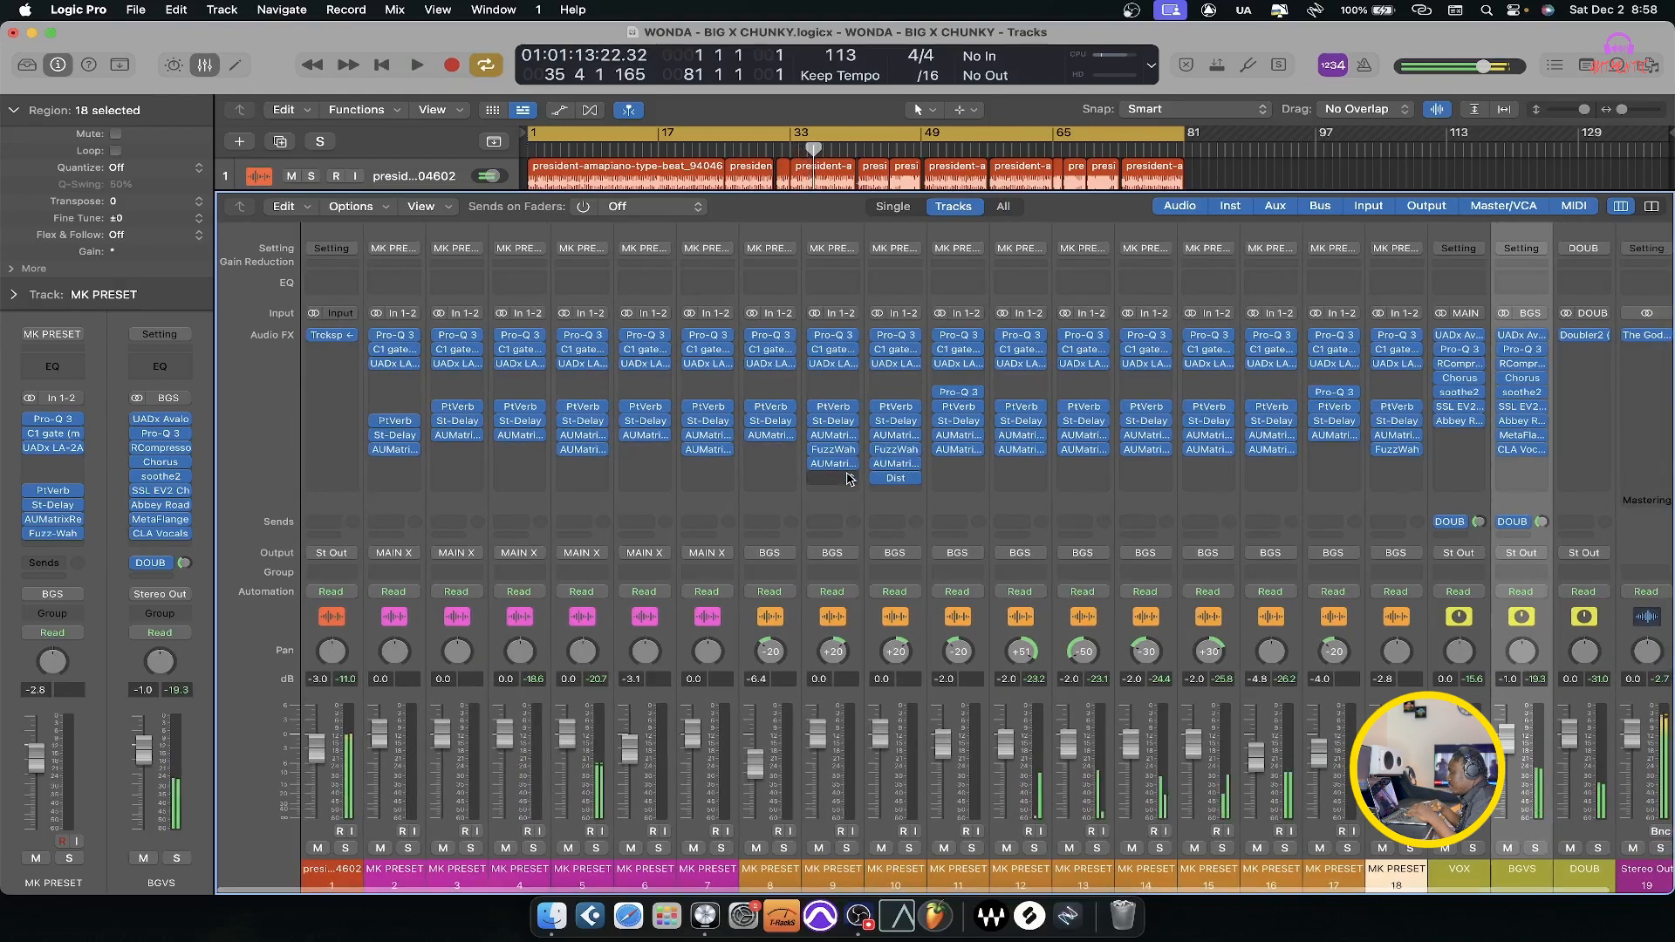
Hide the mixer, enlarge the track rows and timeline, and place the playhead at bar 17.
key(x)
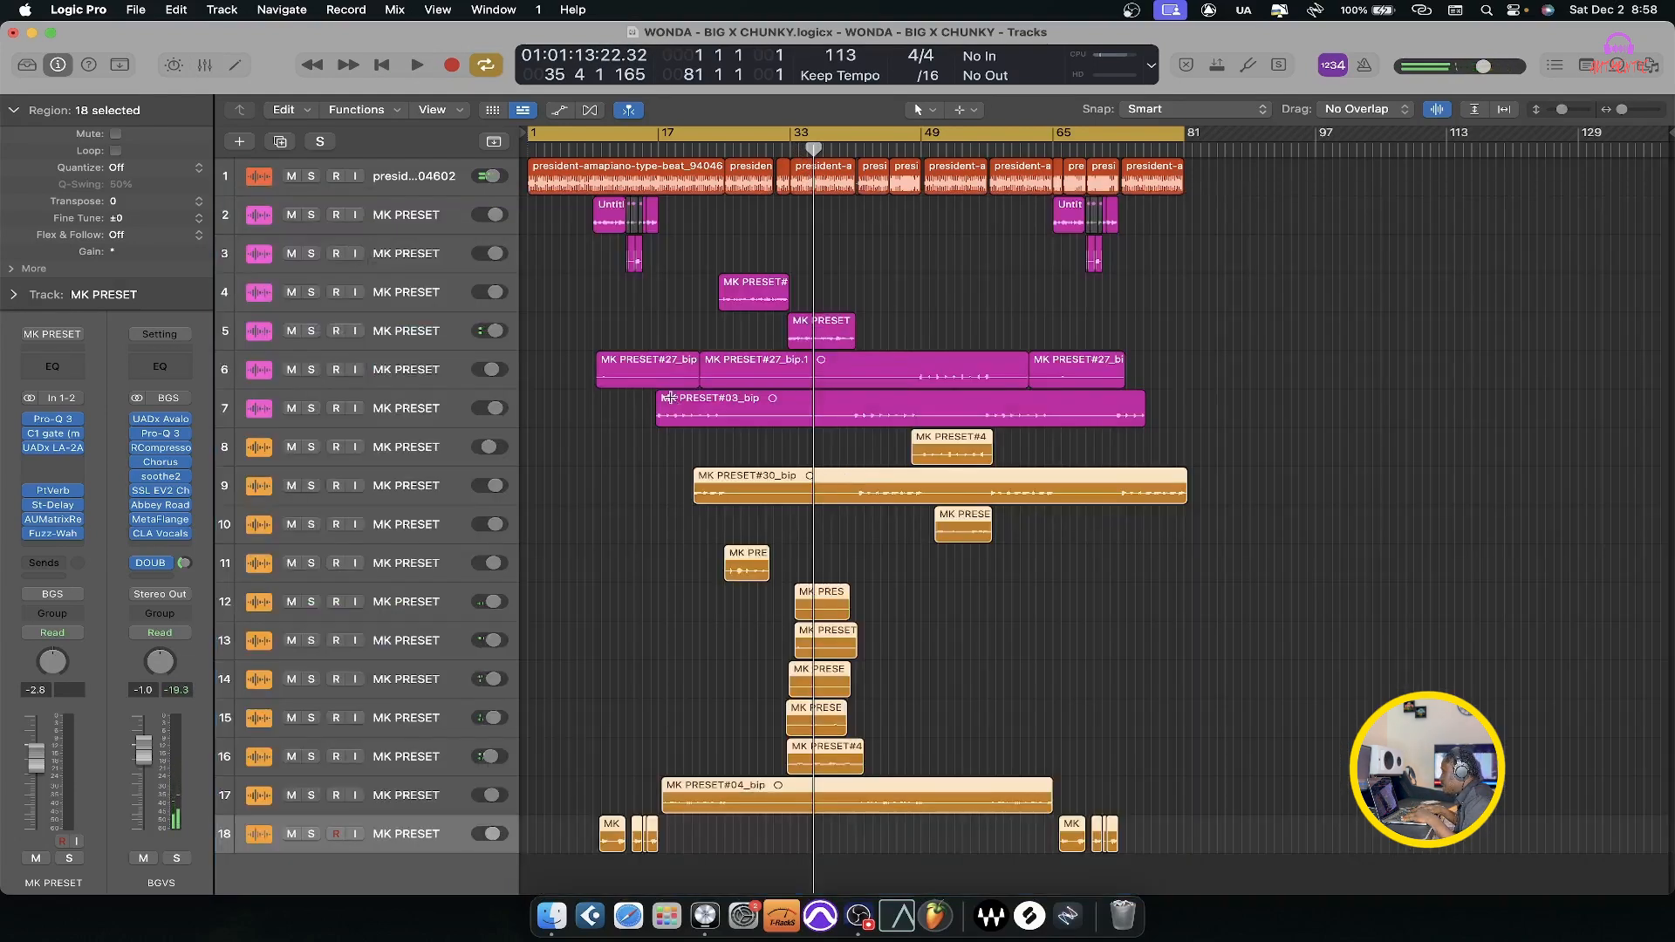
key(super+Down)
key(super+Down)
key(super+Down)
key(super+Right)
scroll(671, 397, up, 5)
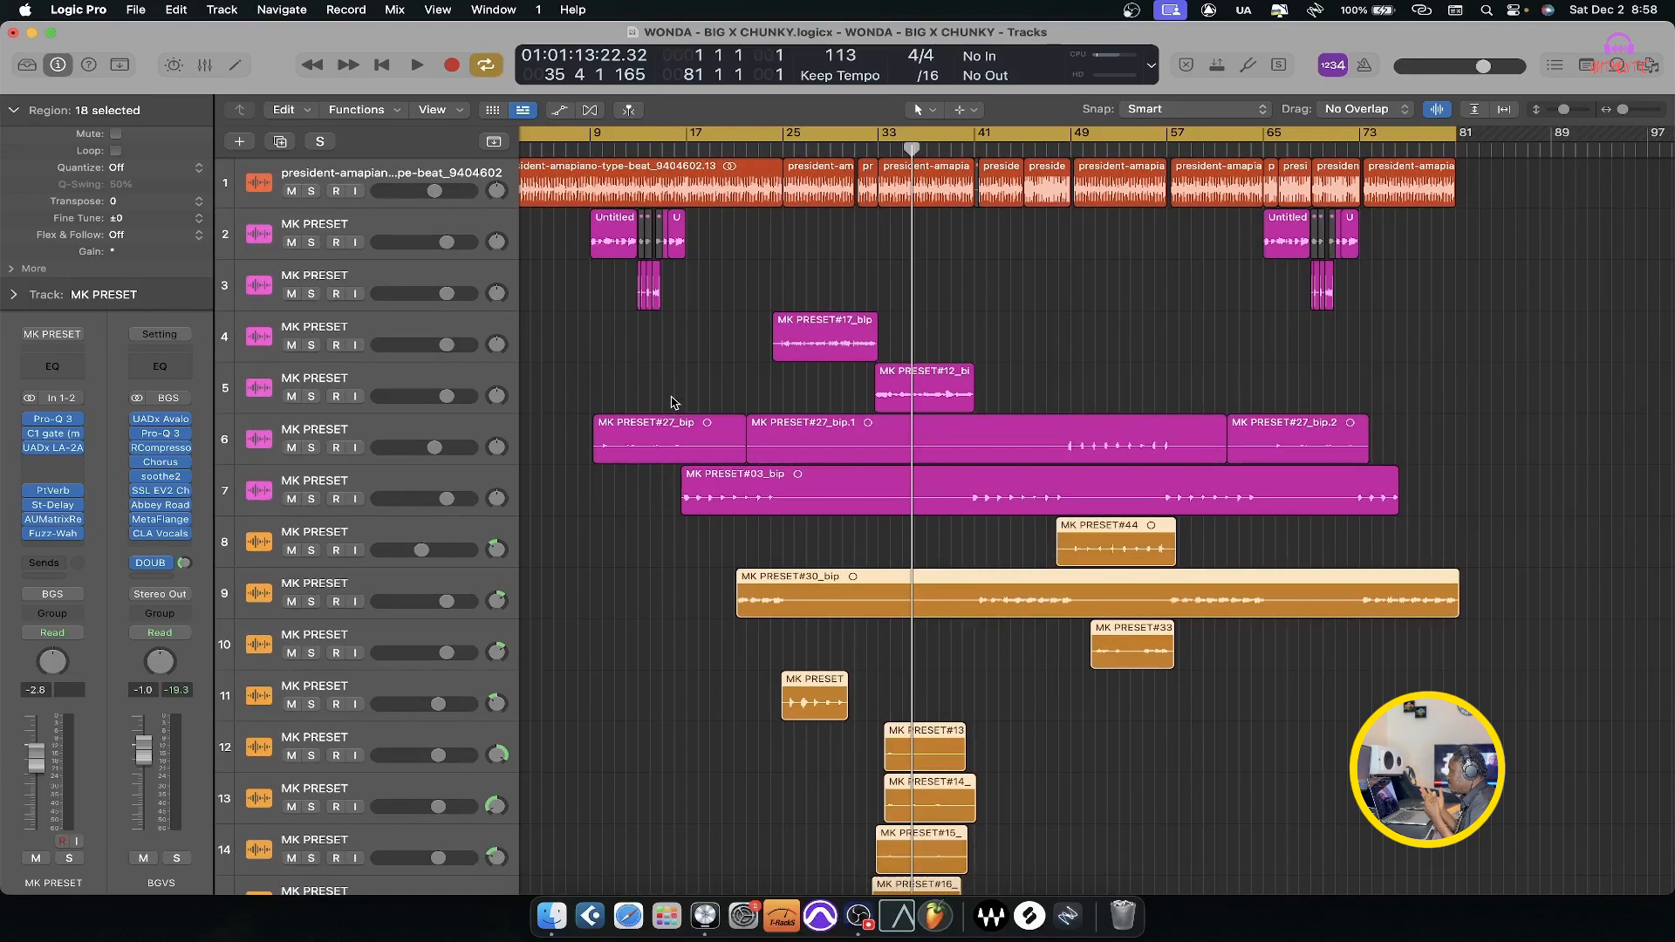
click(683, 151)
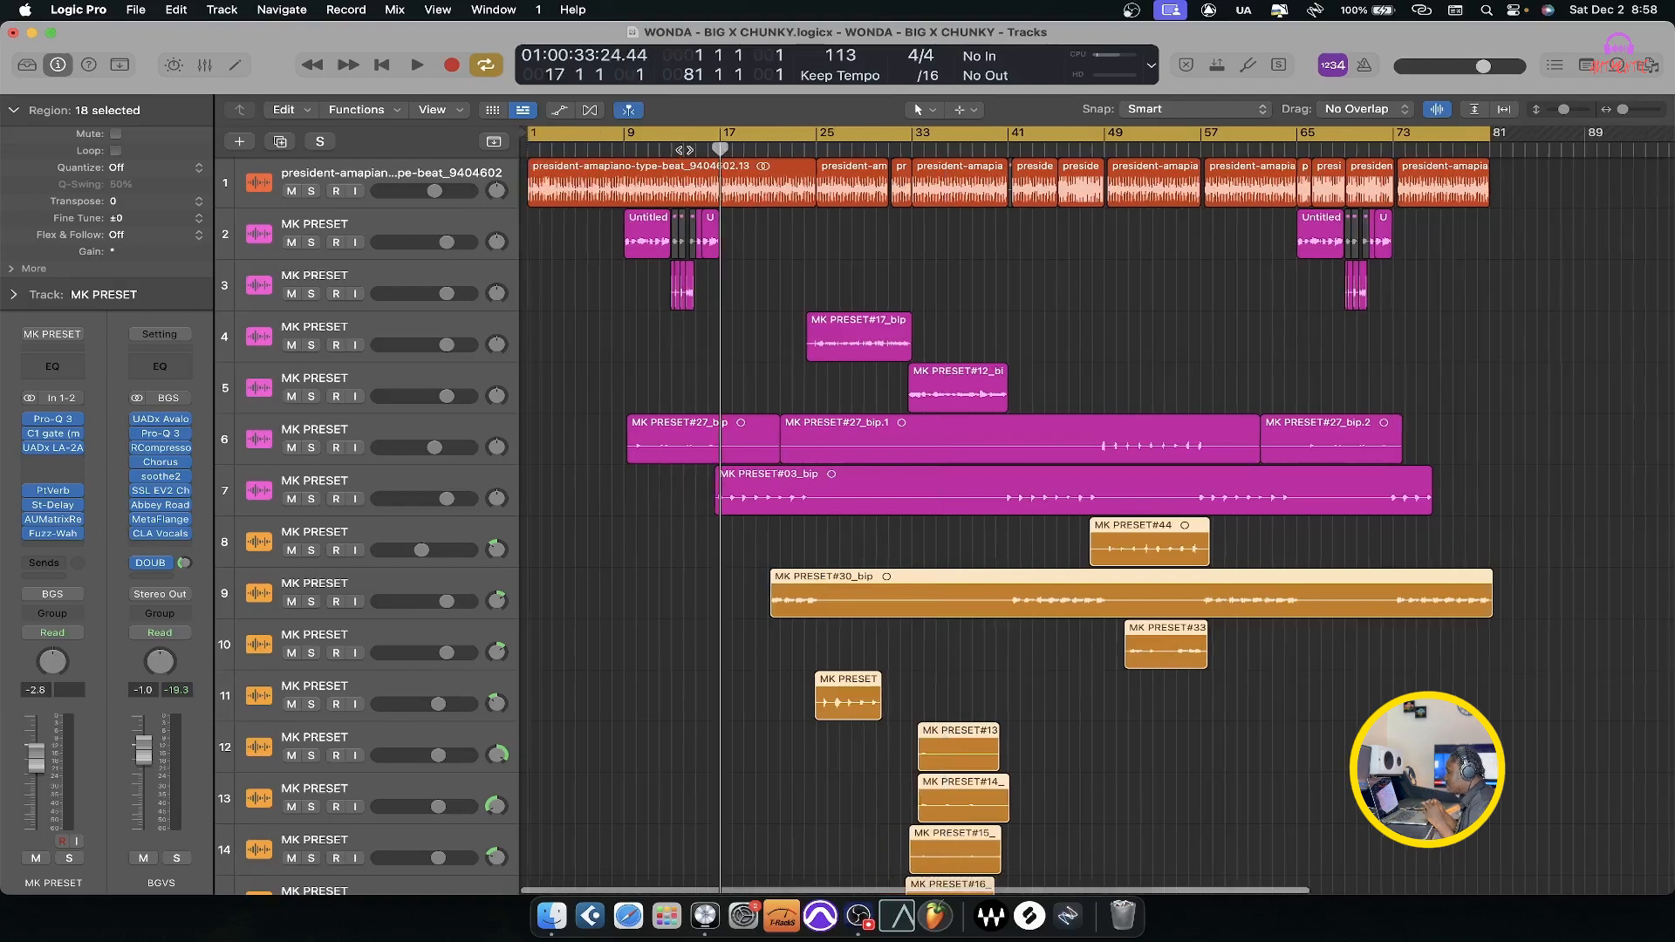
scroll(818, 698, down, 5)
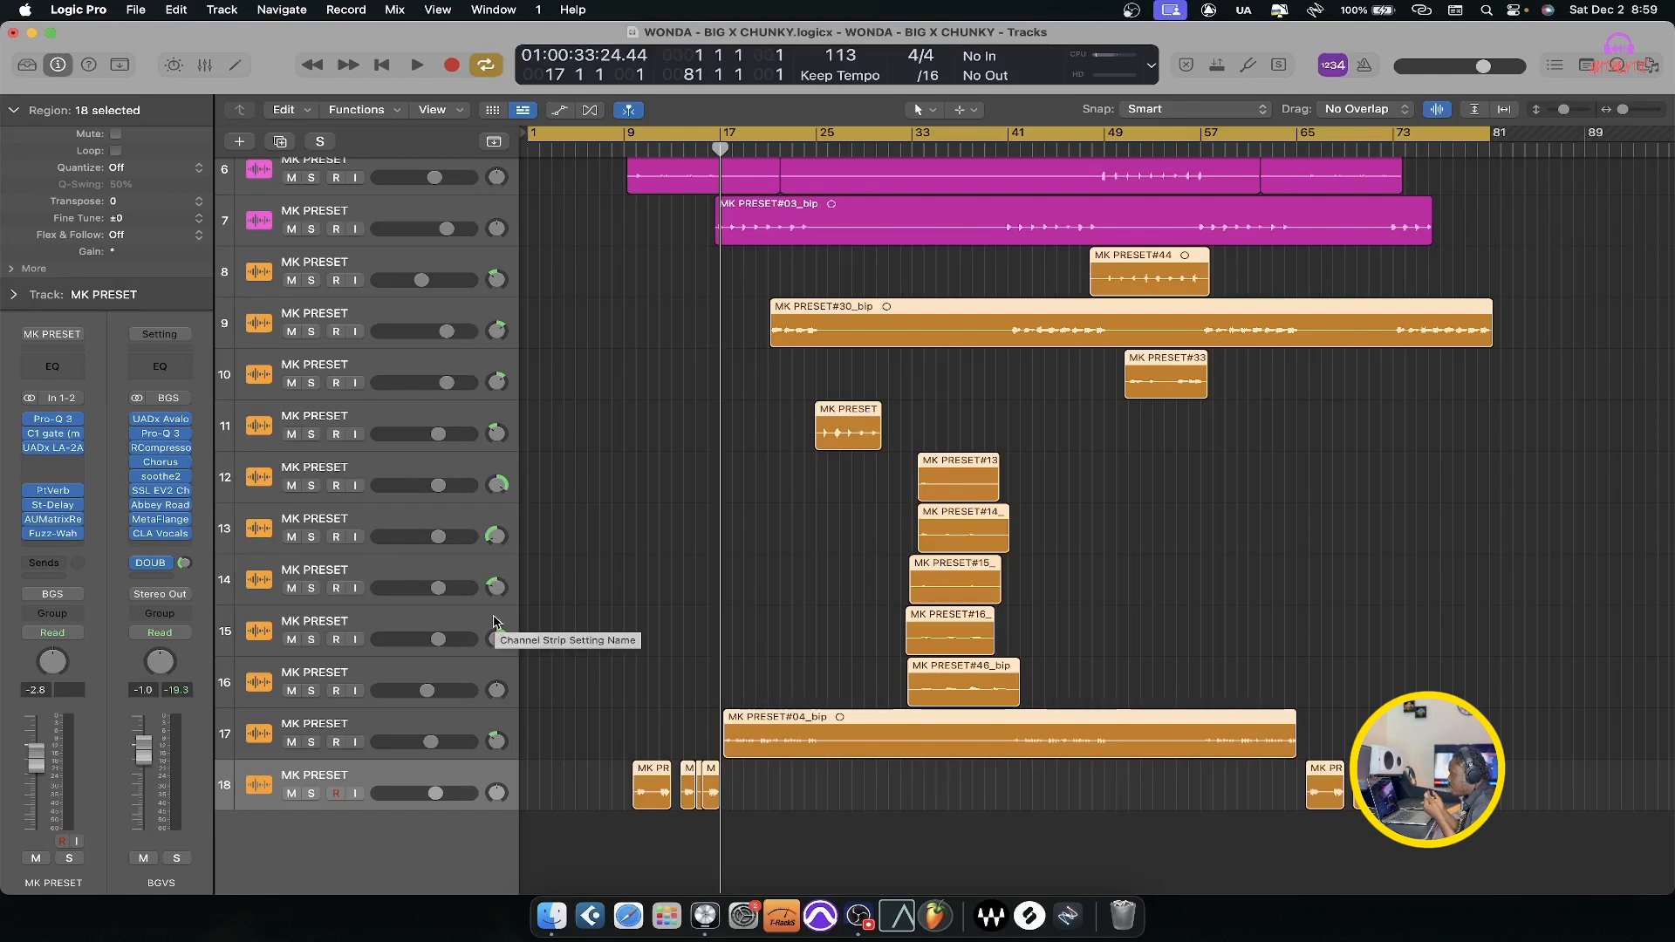
scroll(1082, 523, up, 5)
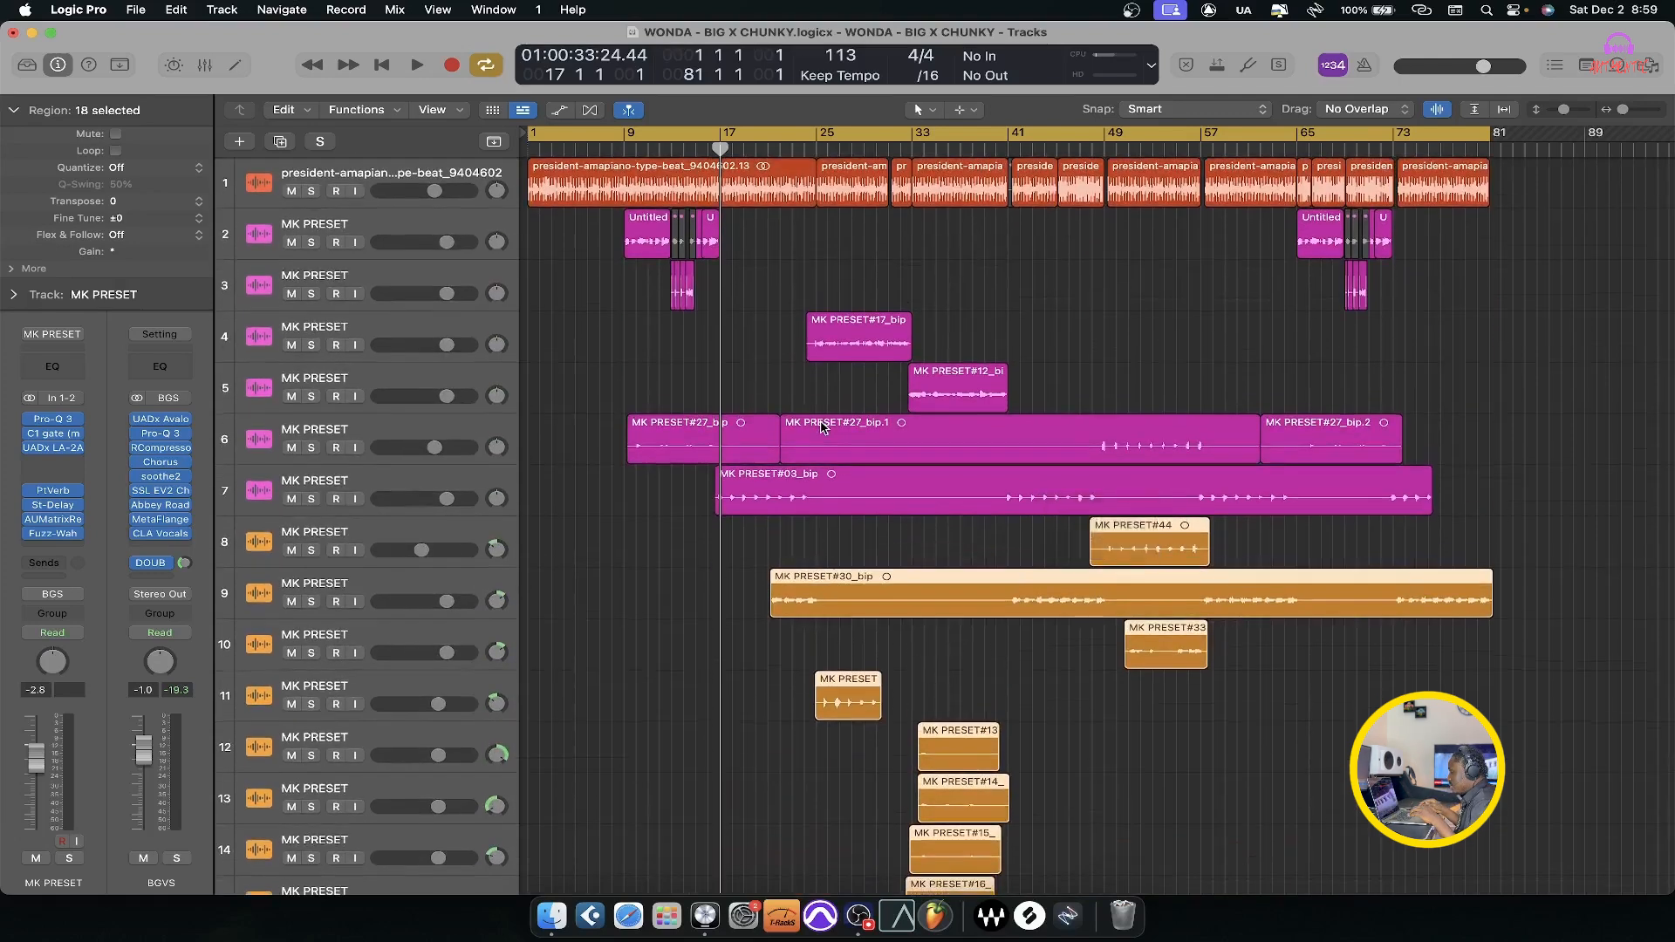
Open the mixer and examine the PlatinumVerb and Stereo Delay settings on vocal track 3.
key(x)
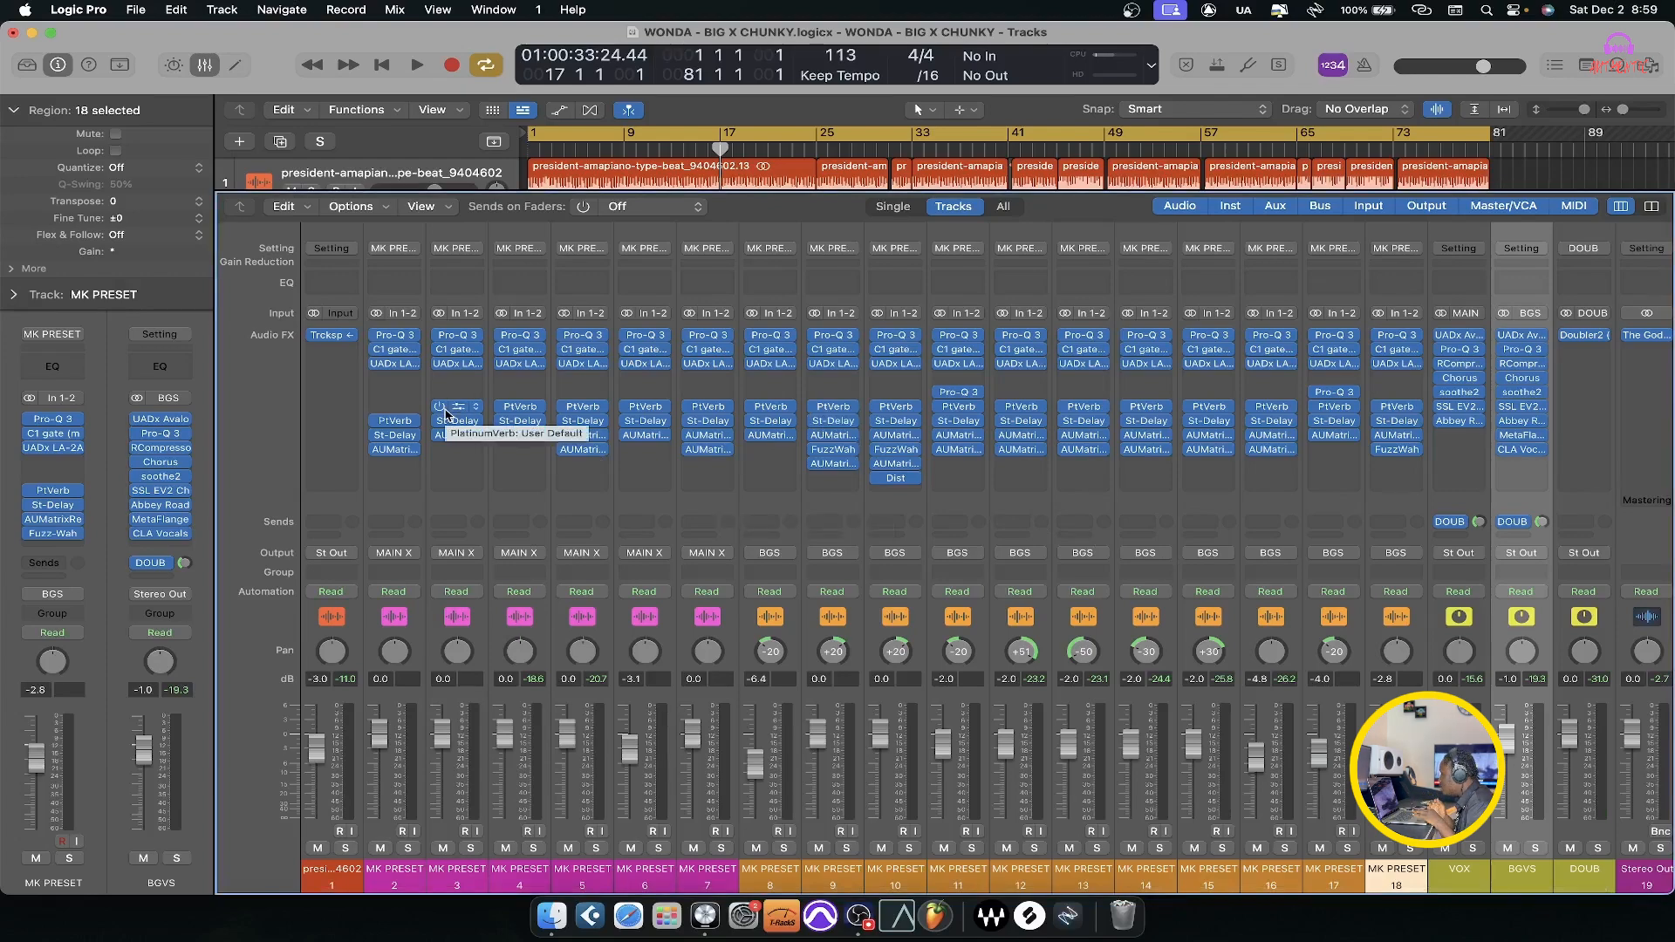
scroll(524, 392, right, 3)
scroll(537, 389, left, 4)
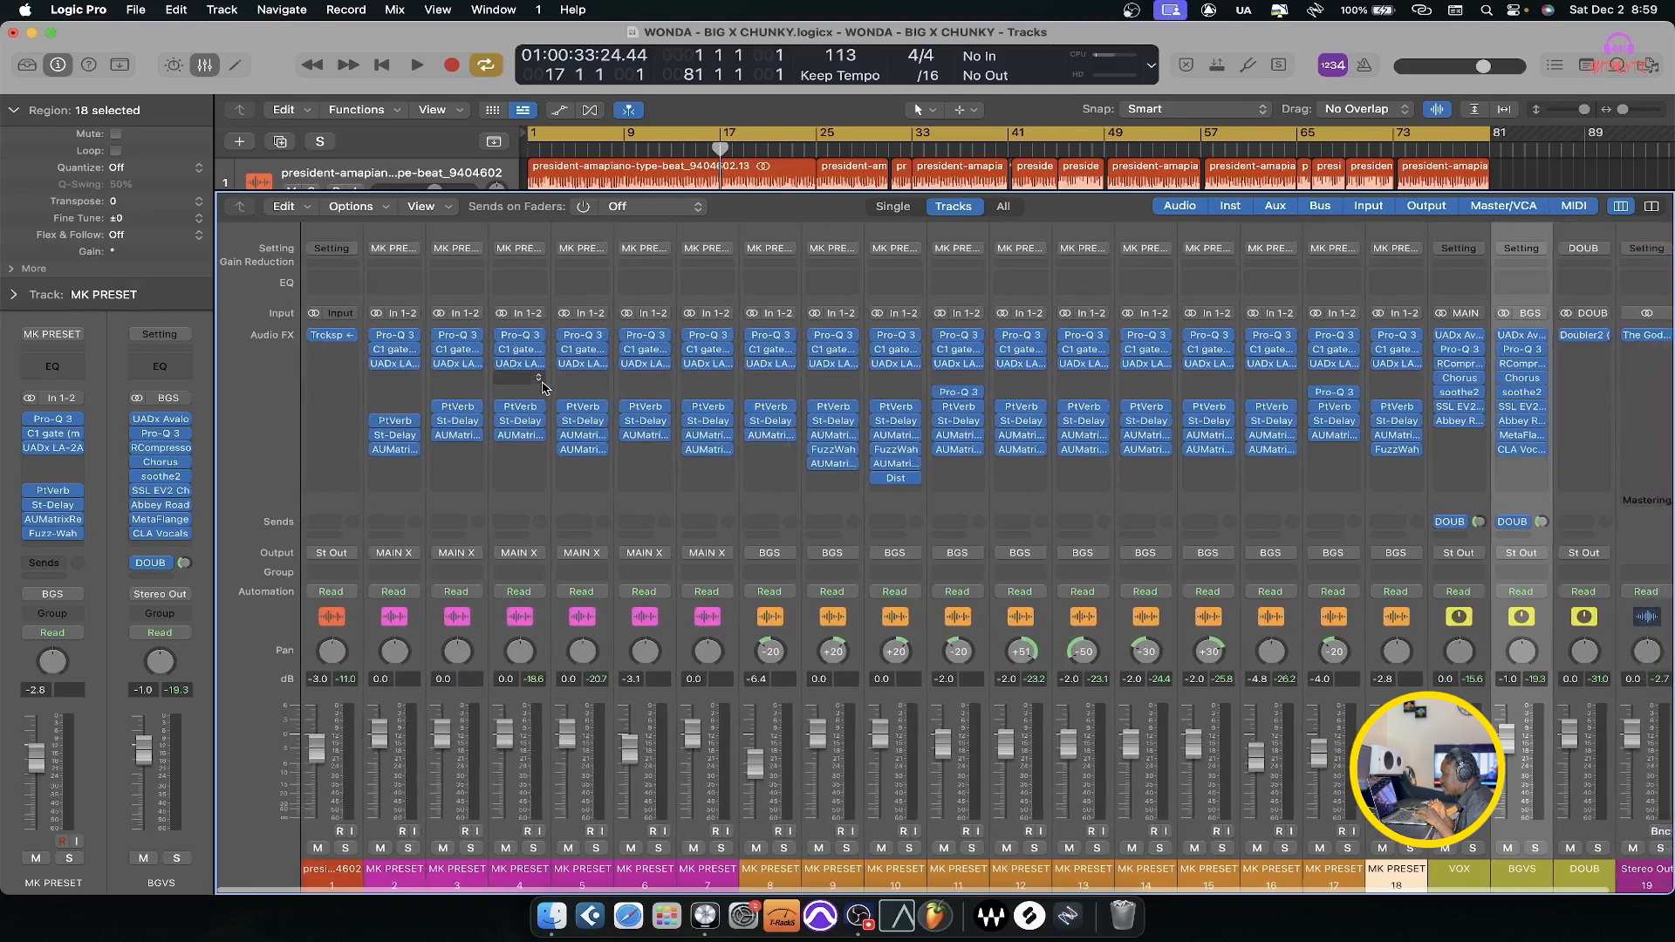
click(456, 413)
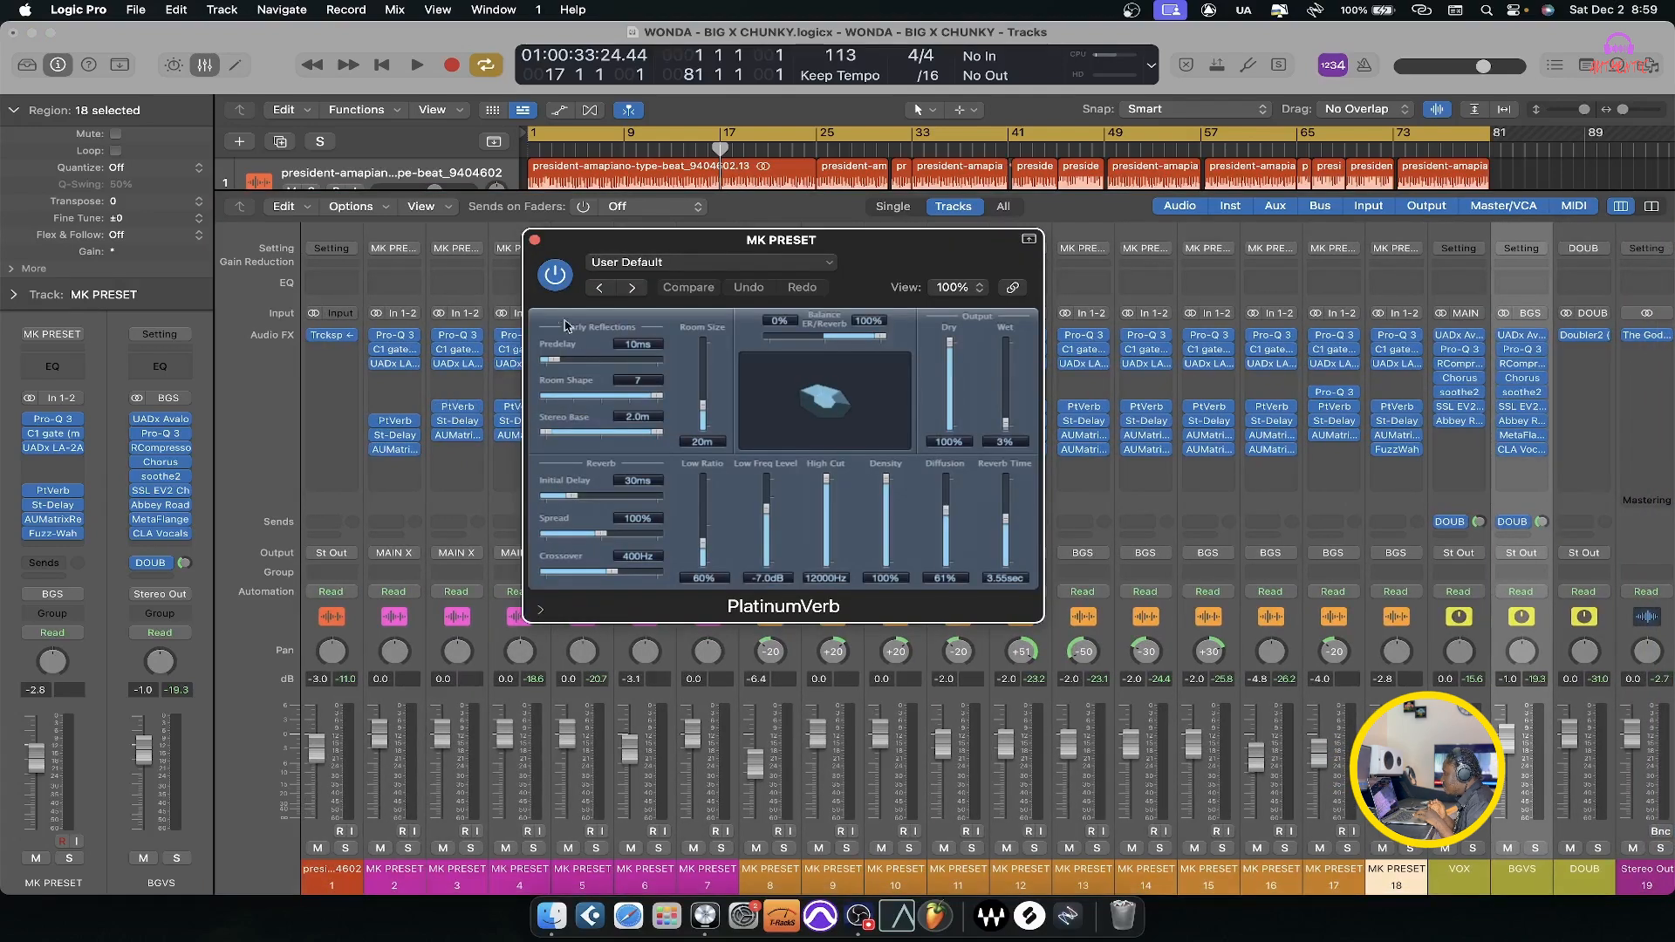
click(536, 241)
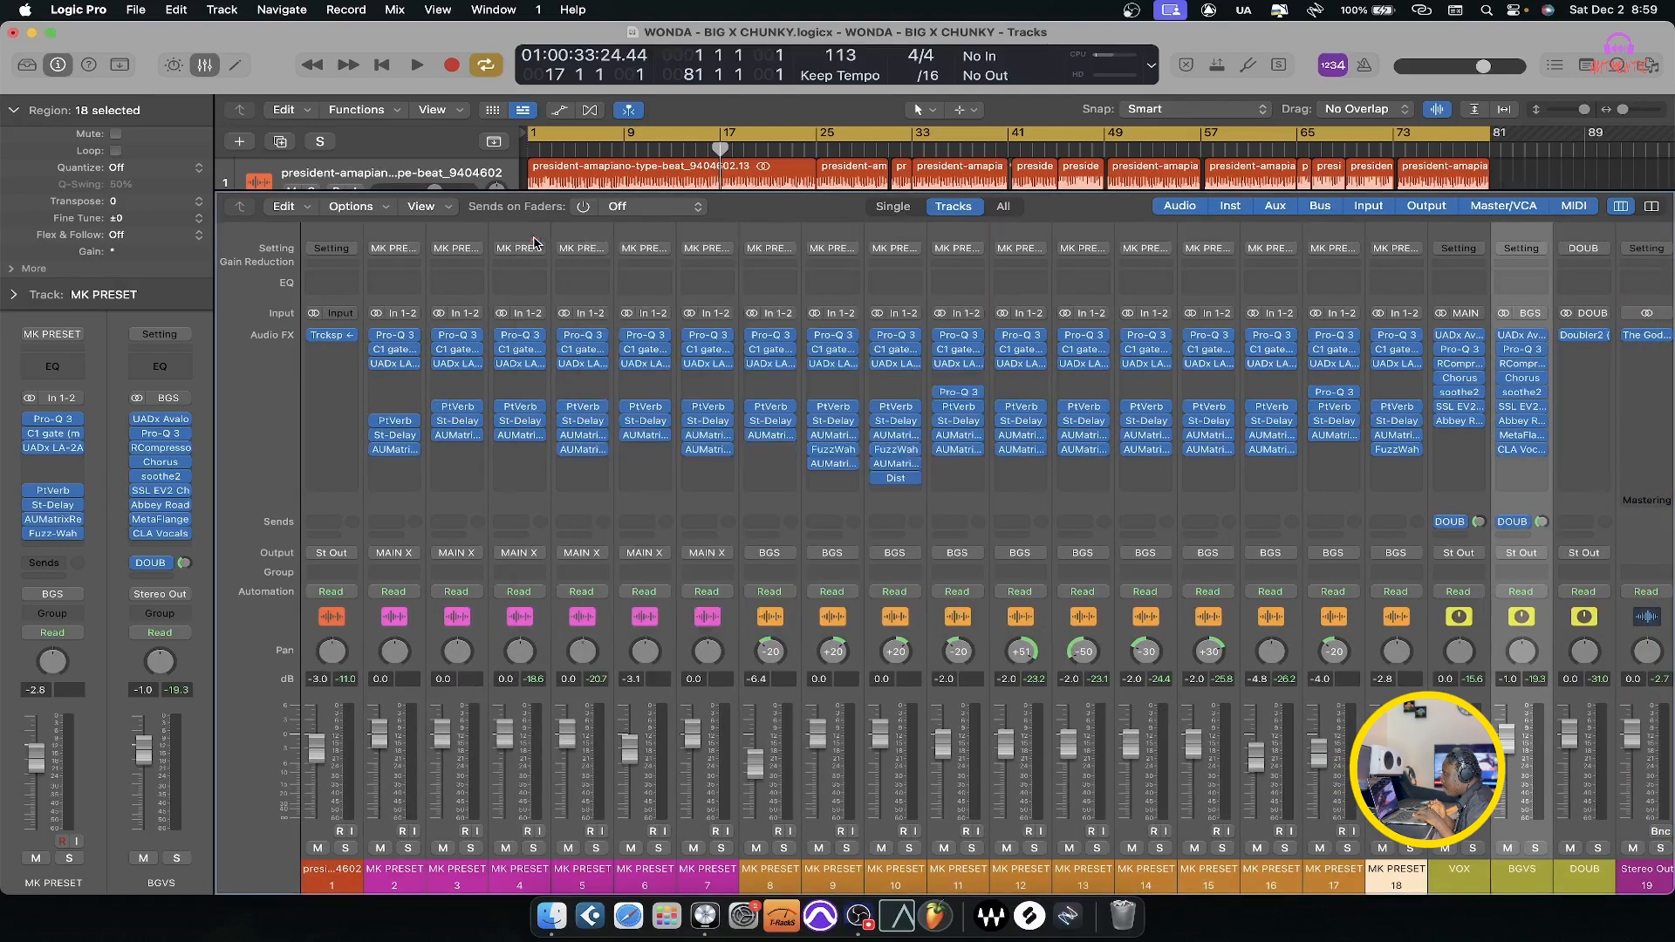
click(456, 421)
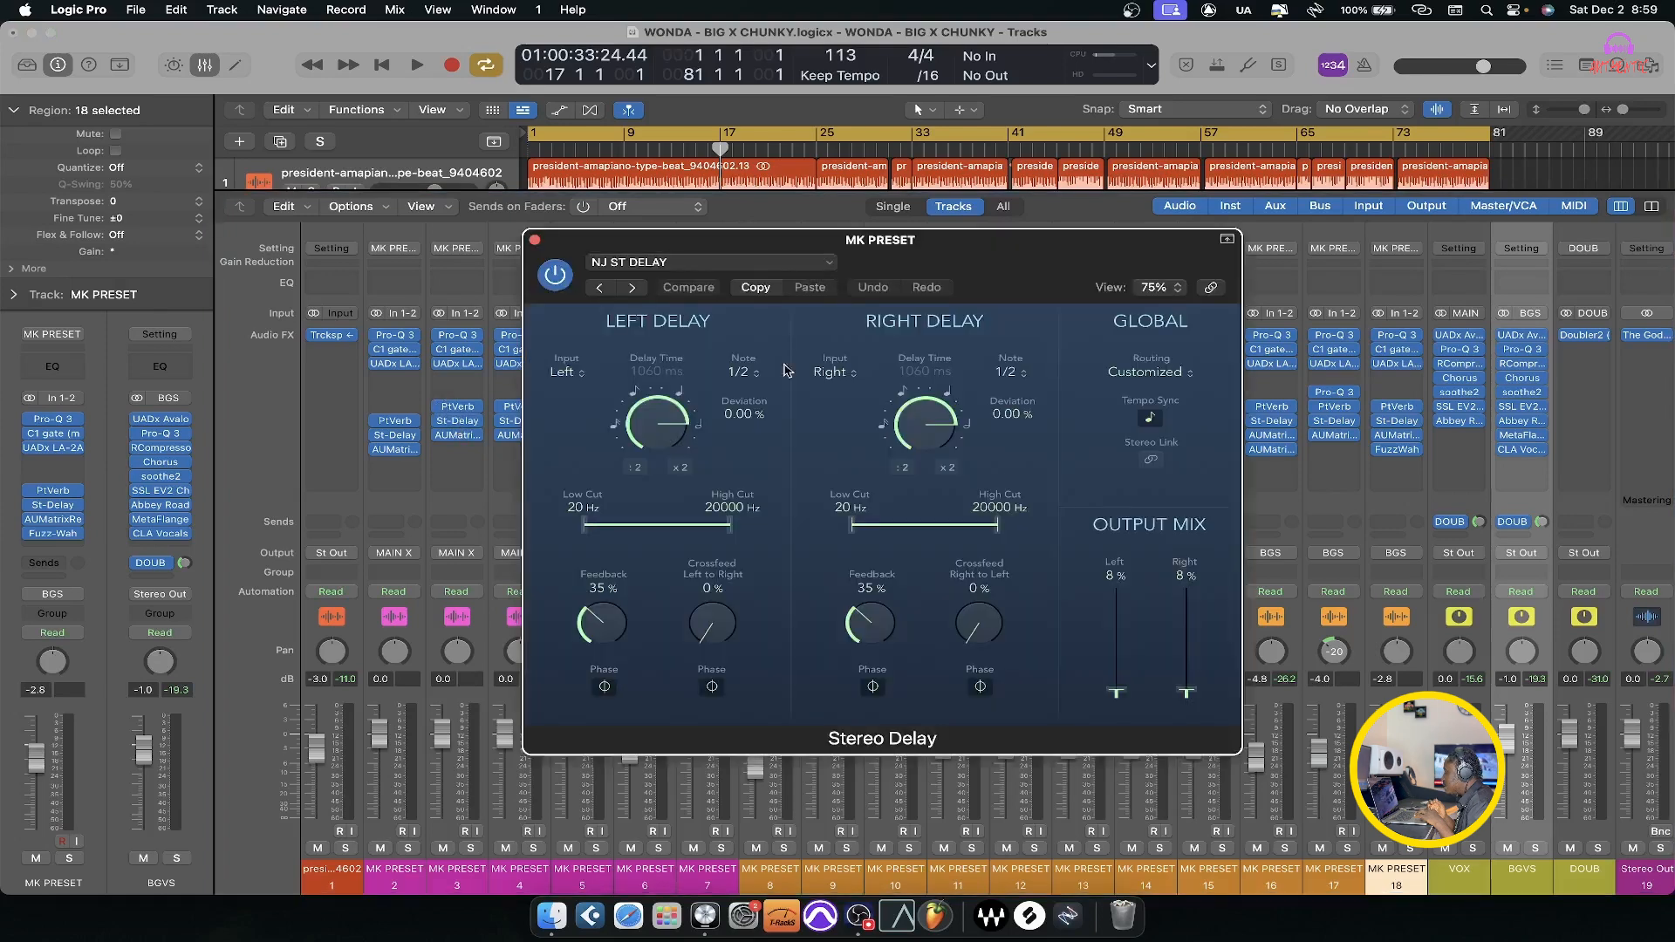
click(535, 241)
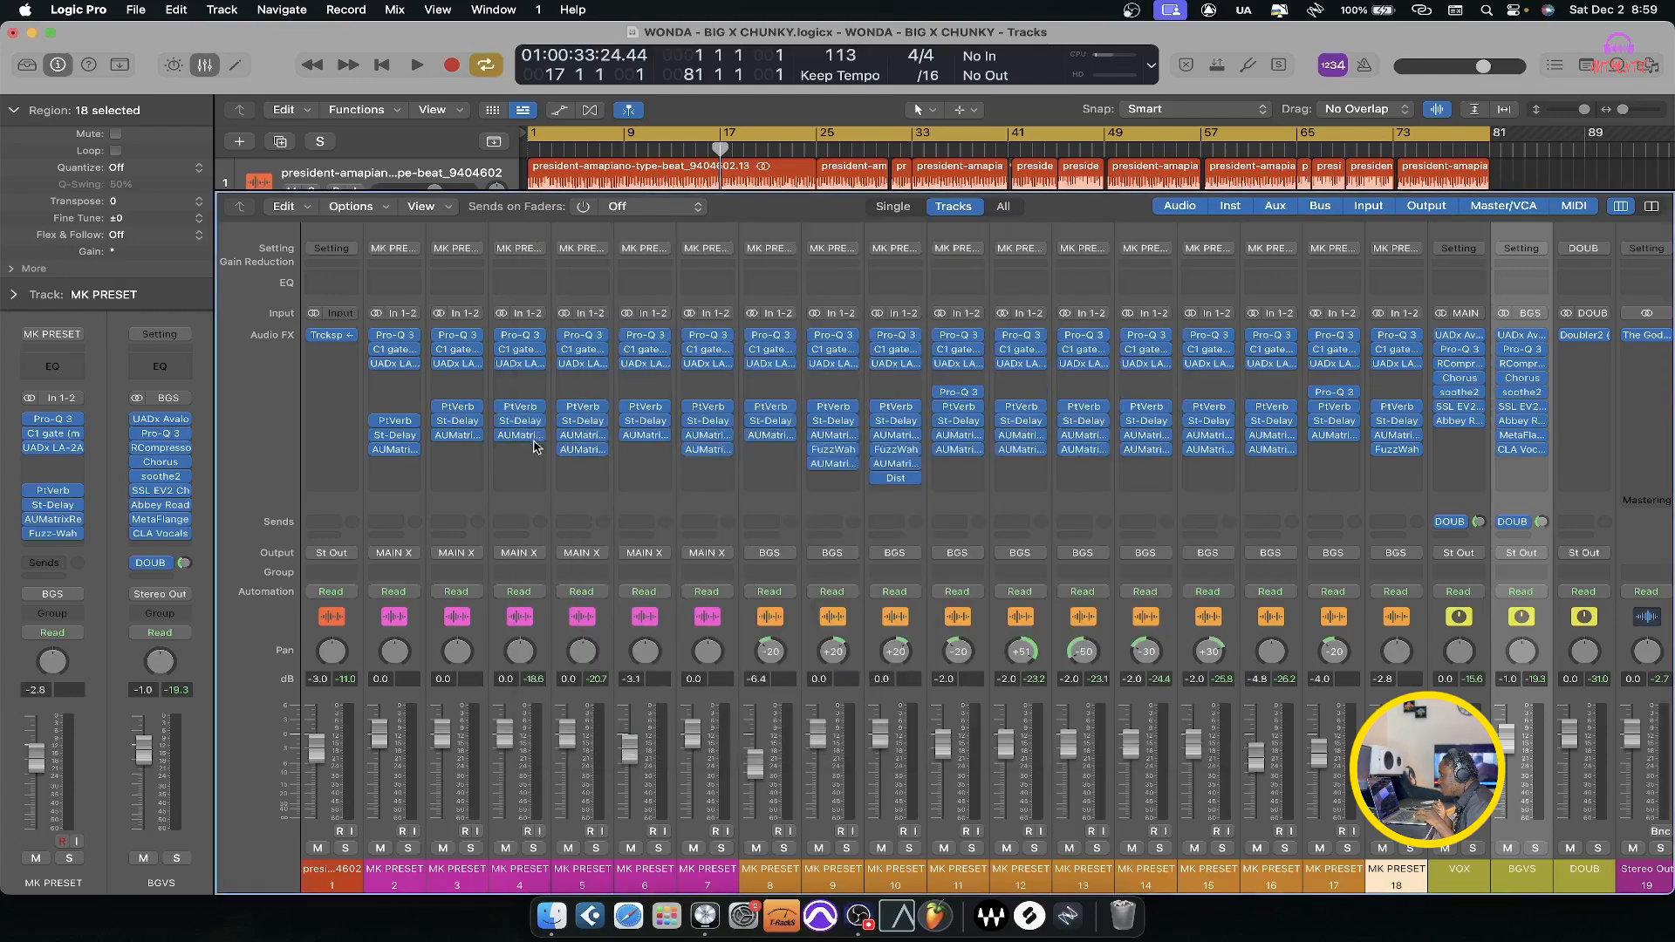
Examine AUMatrixReverb on vocal track 4 and locate it among Apple's Audio Units plug-ins without replacing it.
click(519, 436)
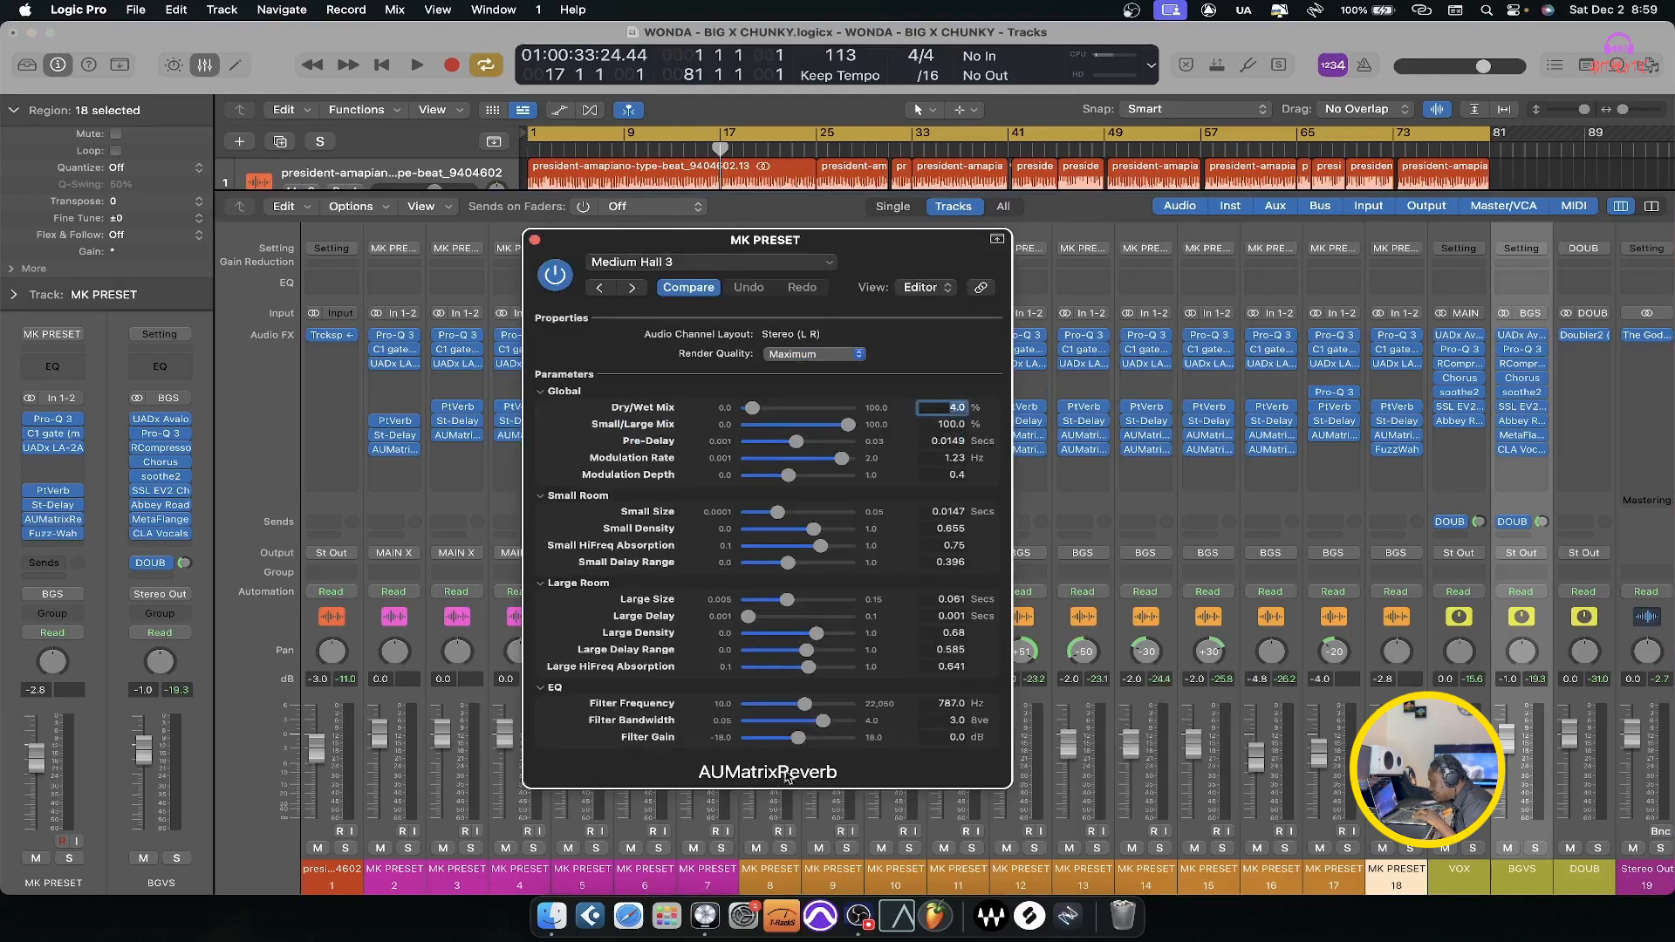
click(535, 240)
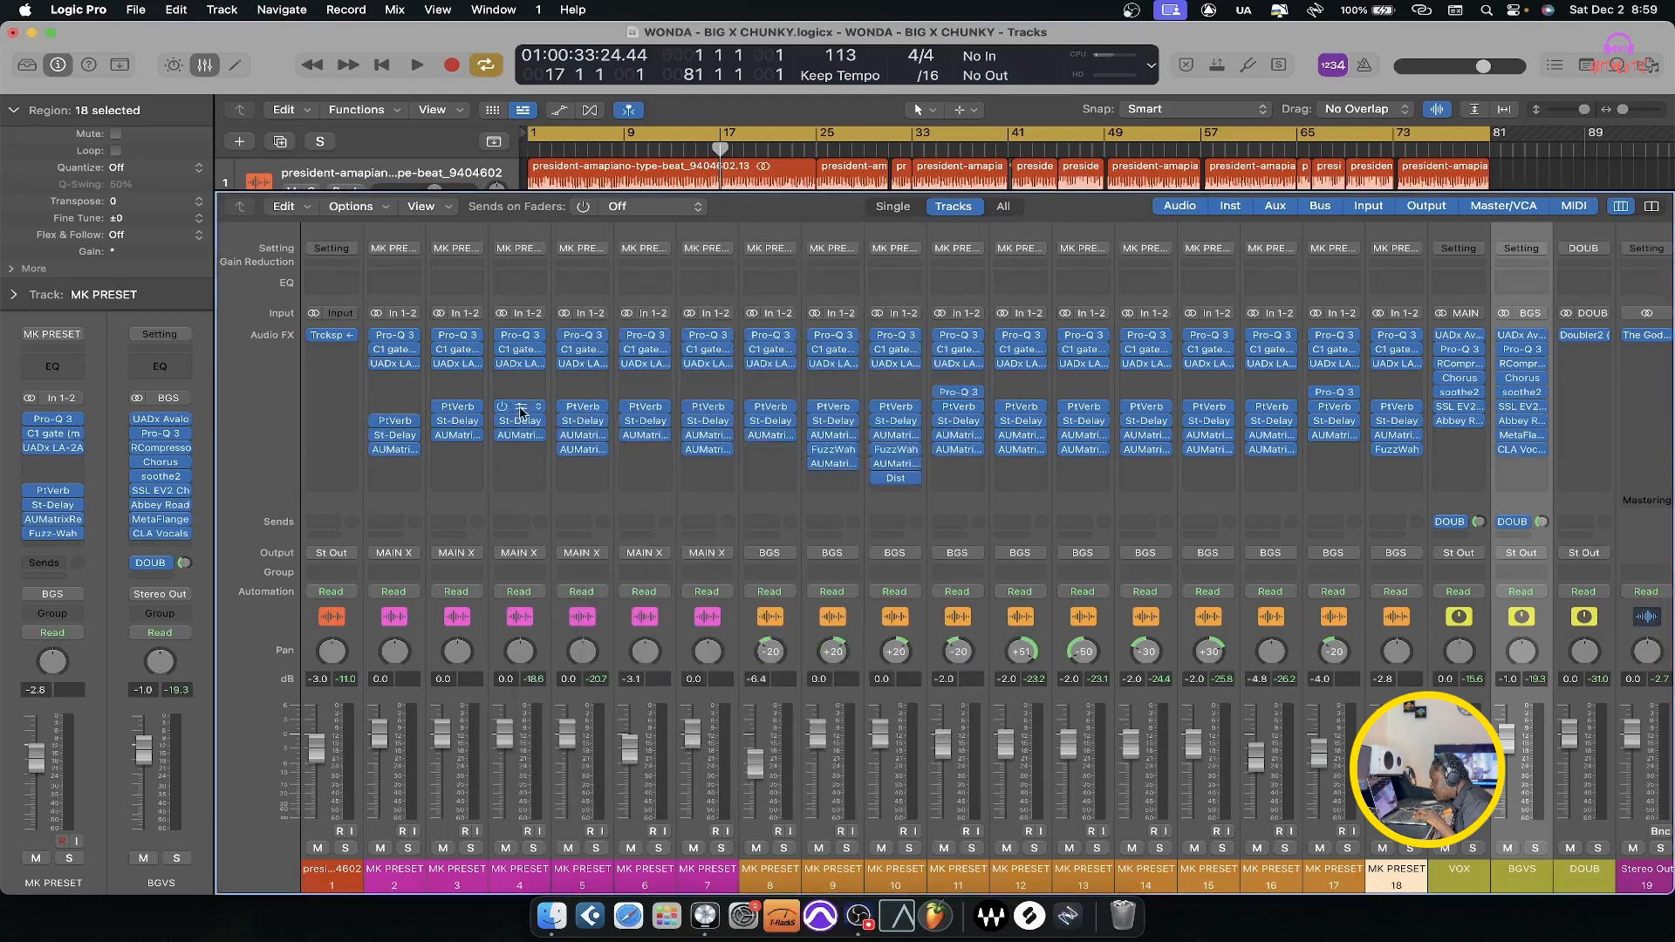
click(542, 447)
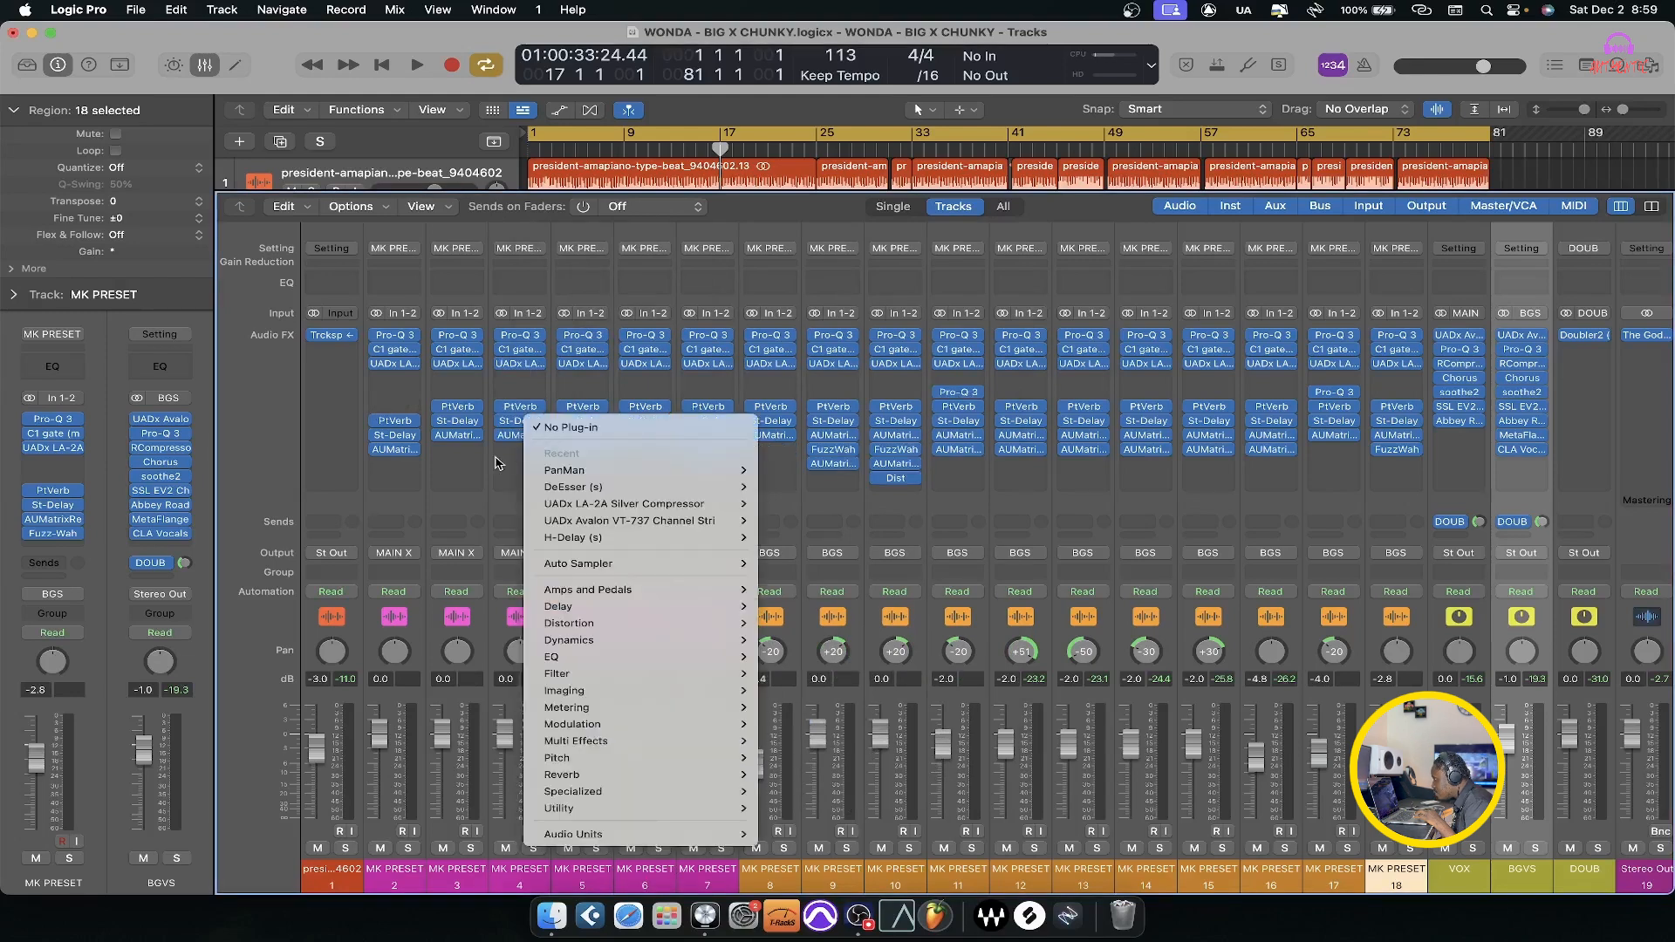
click(497, 463)
click(542, 436)
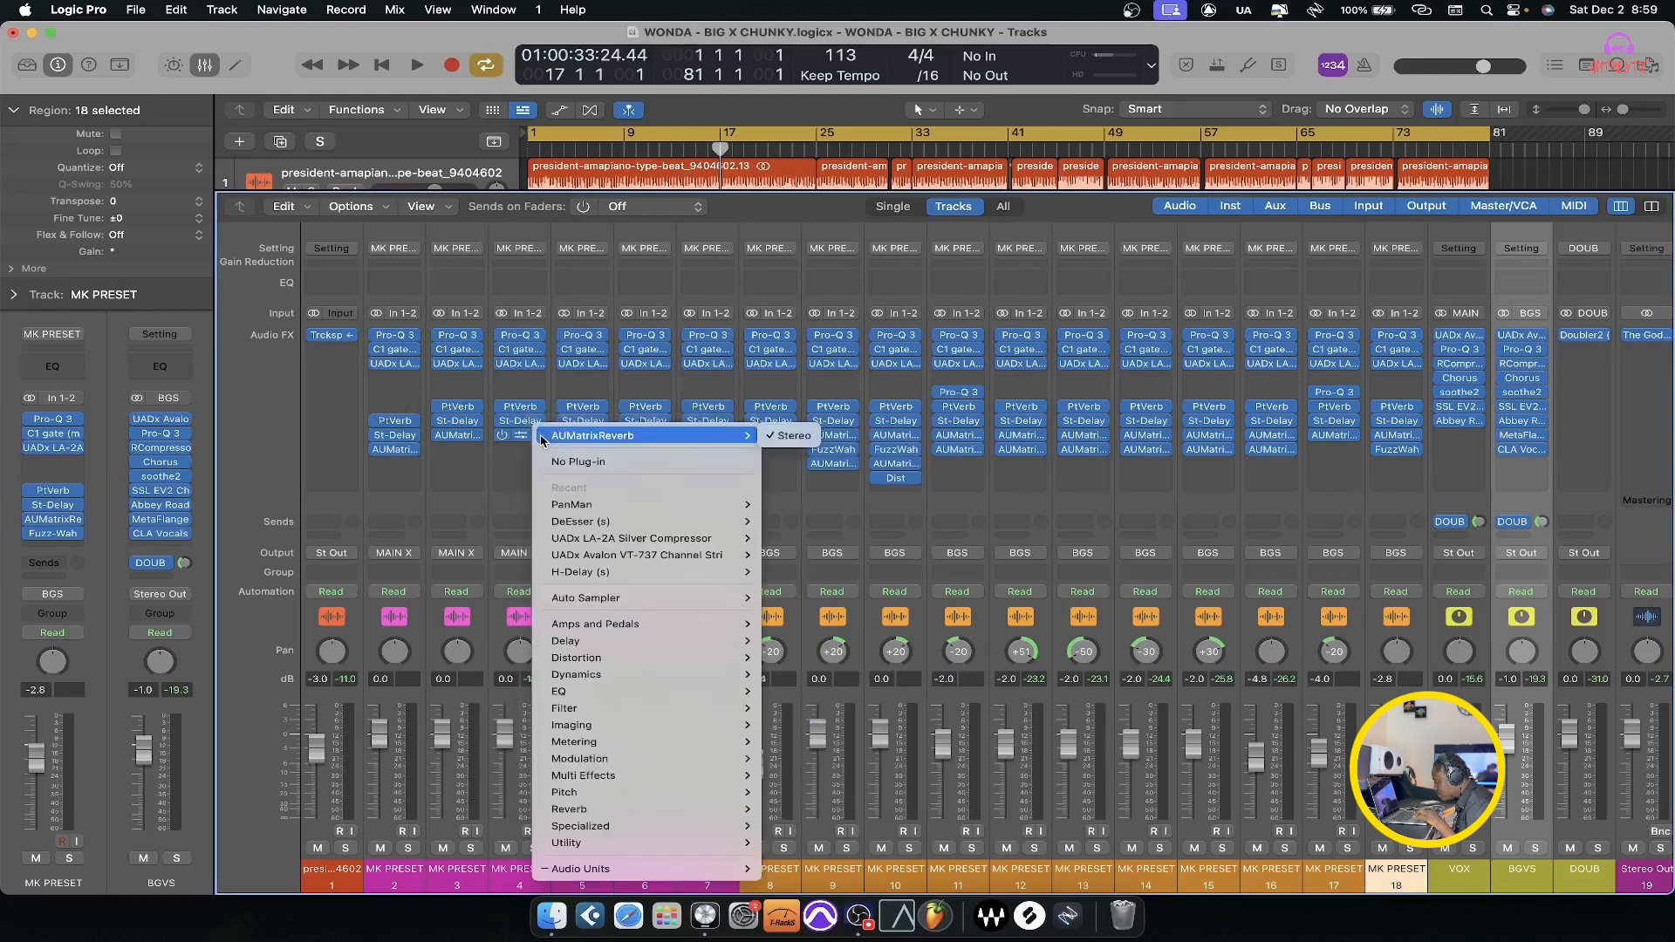
mouse_move(635, 868)
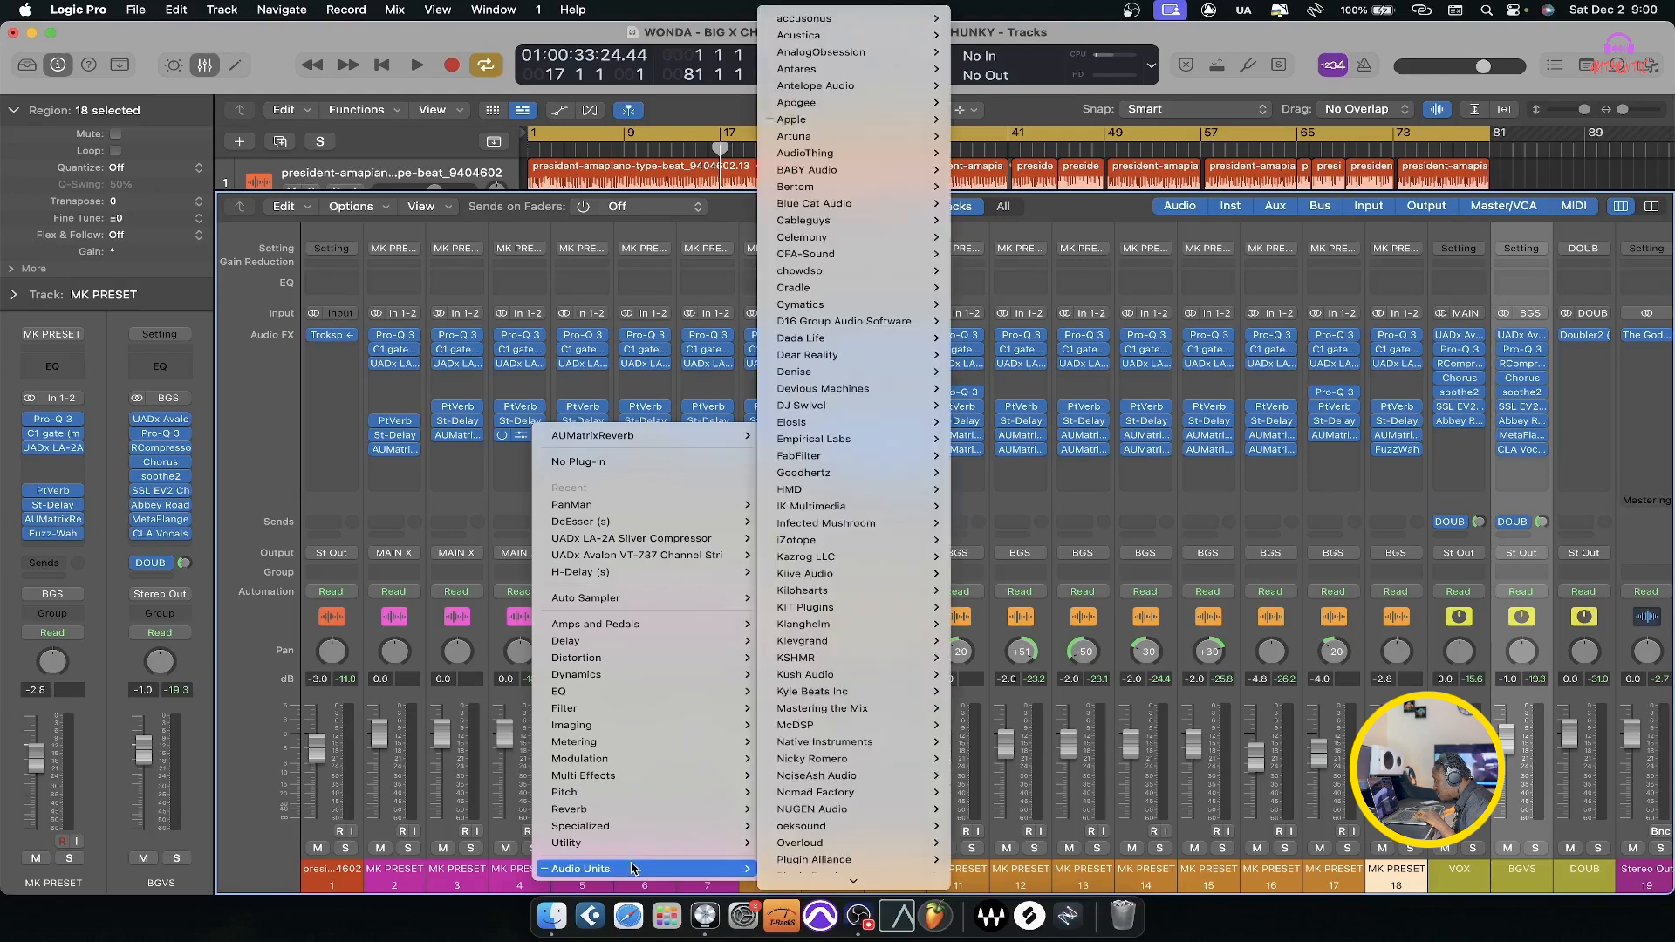
mouse_move(833, 120)
mouse_move(1099, 129)
mouse_move(1013, 287)
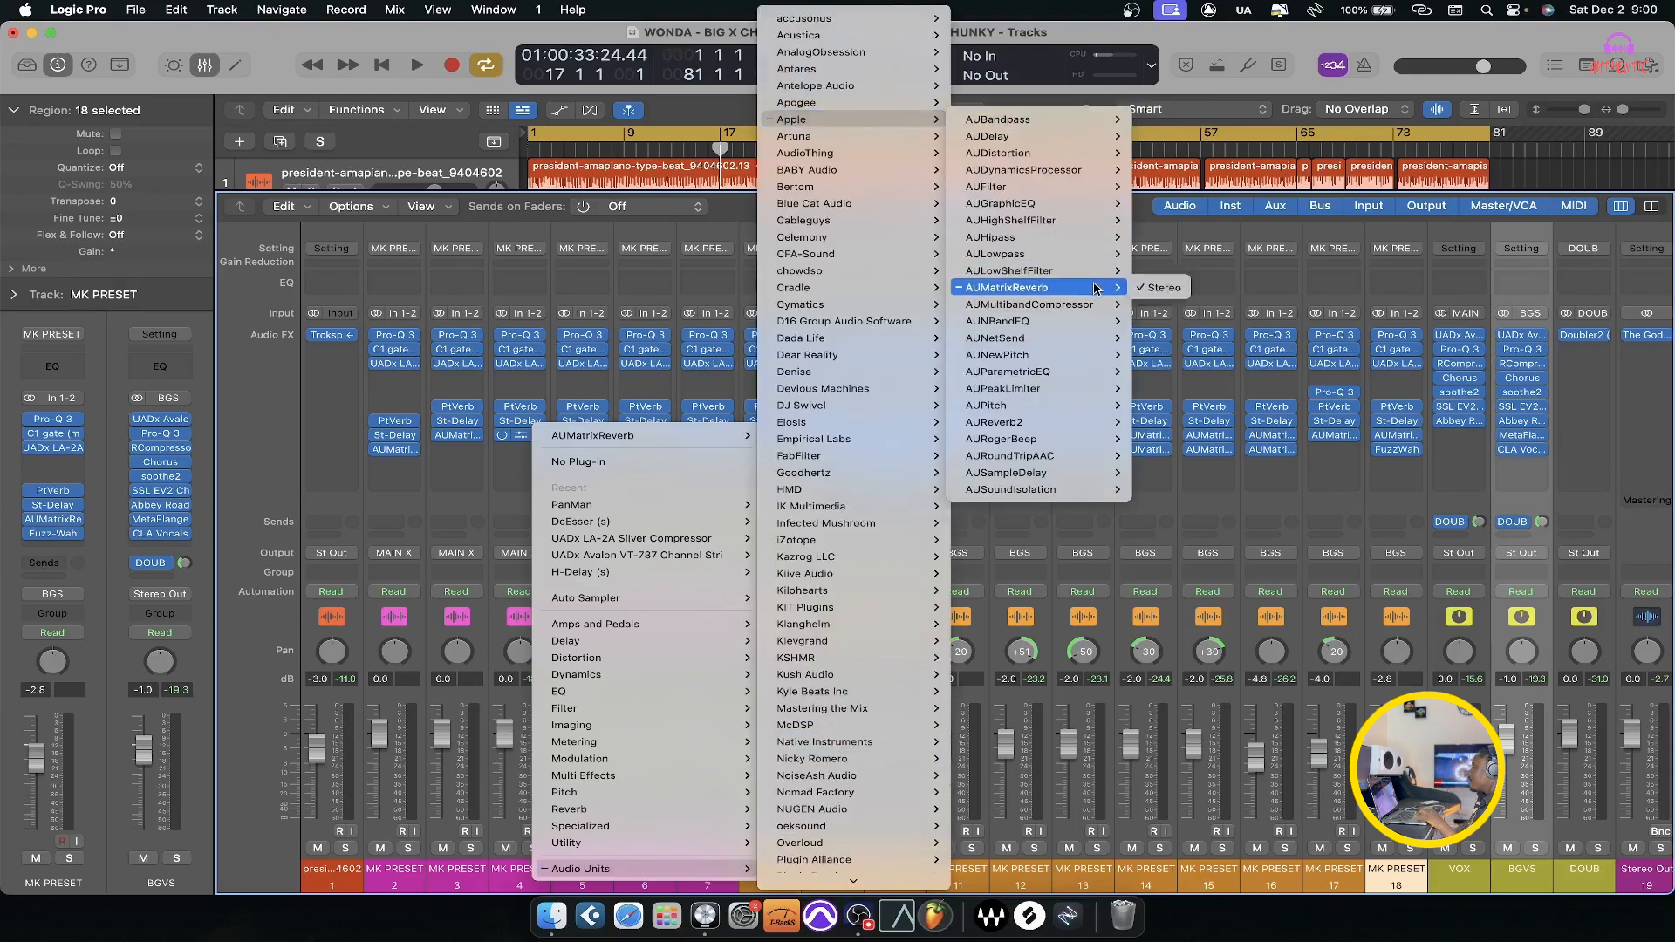
click(1161, 226)
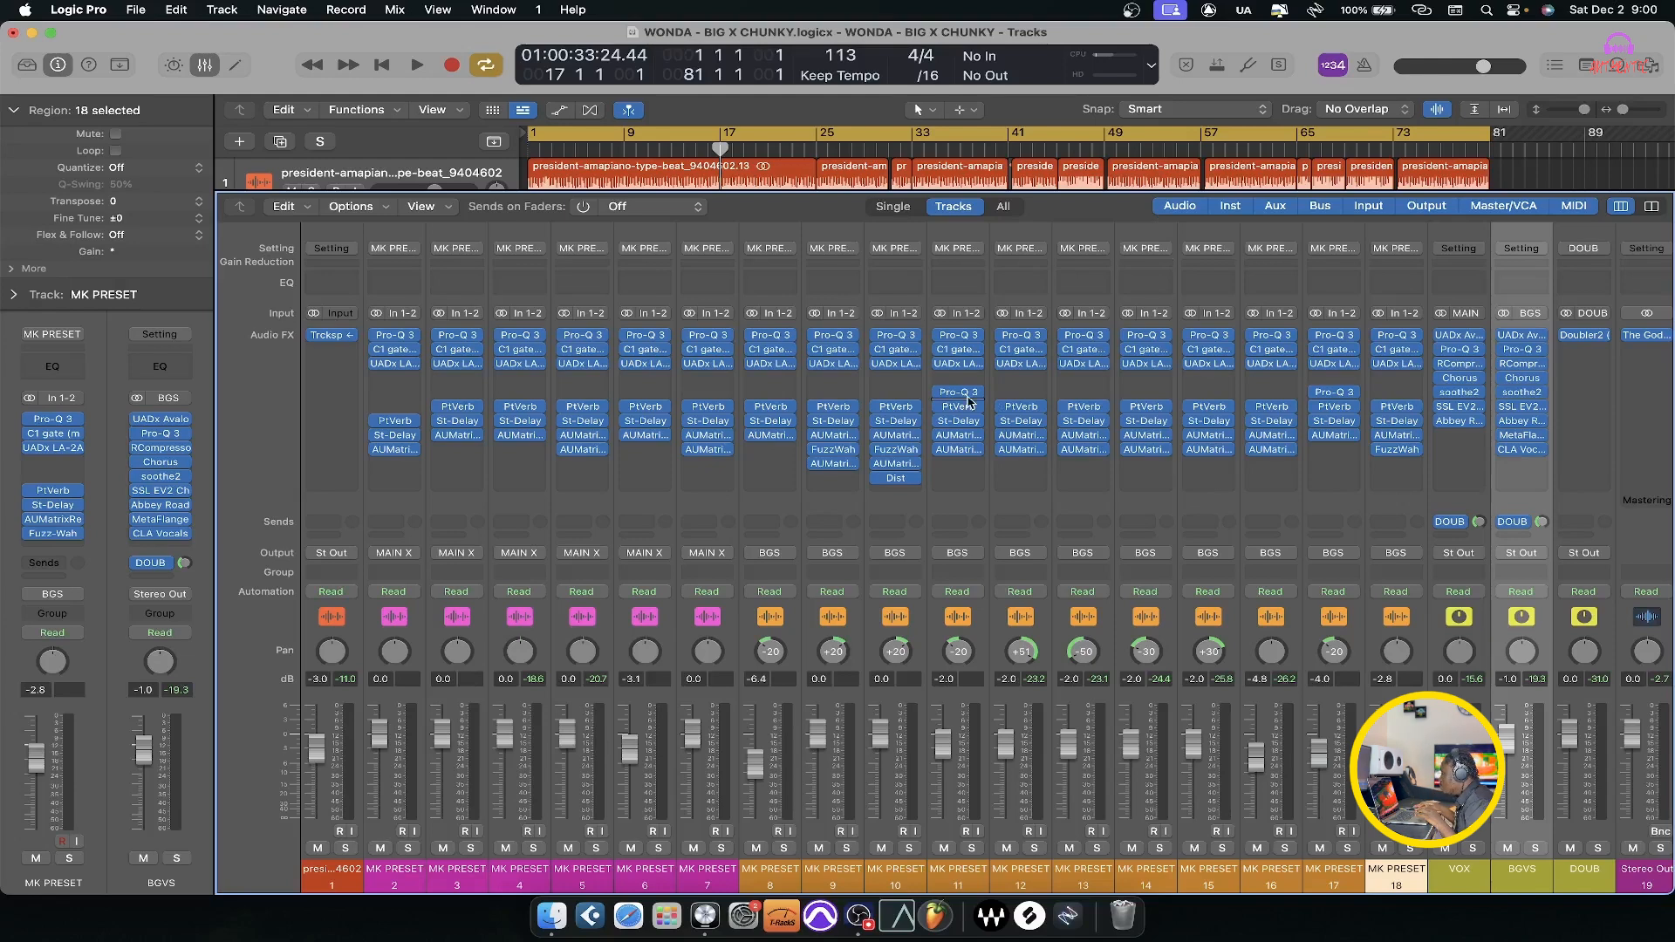
Examine the PlatinumVerb settings on background vocal tracks 12 and 14.
click(1030, 409)
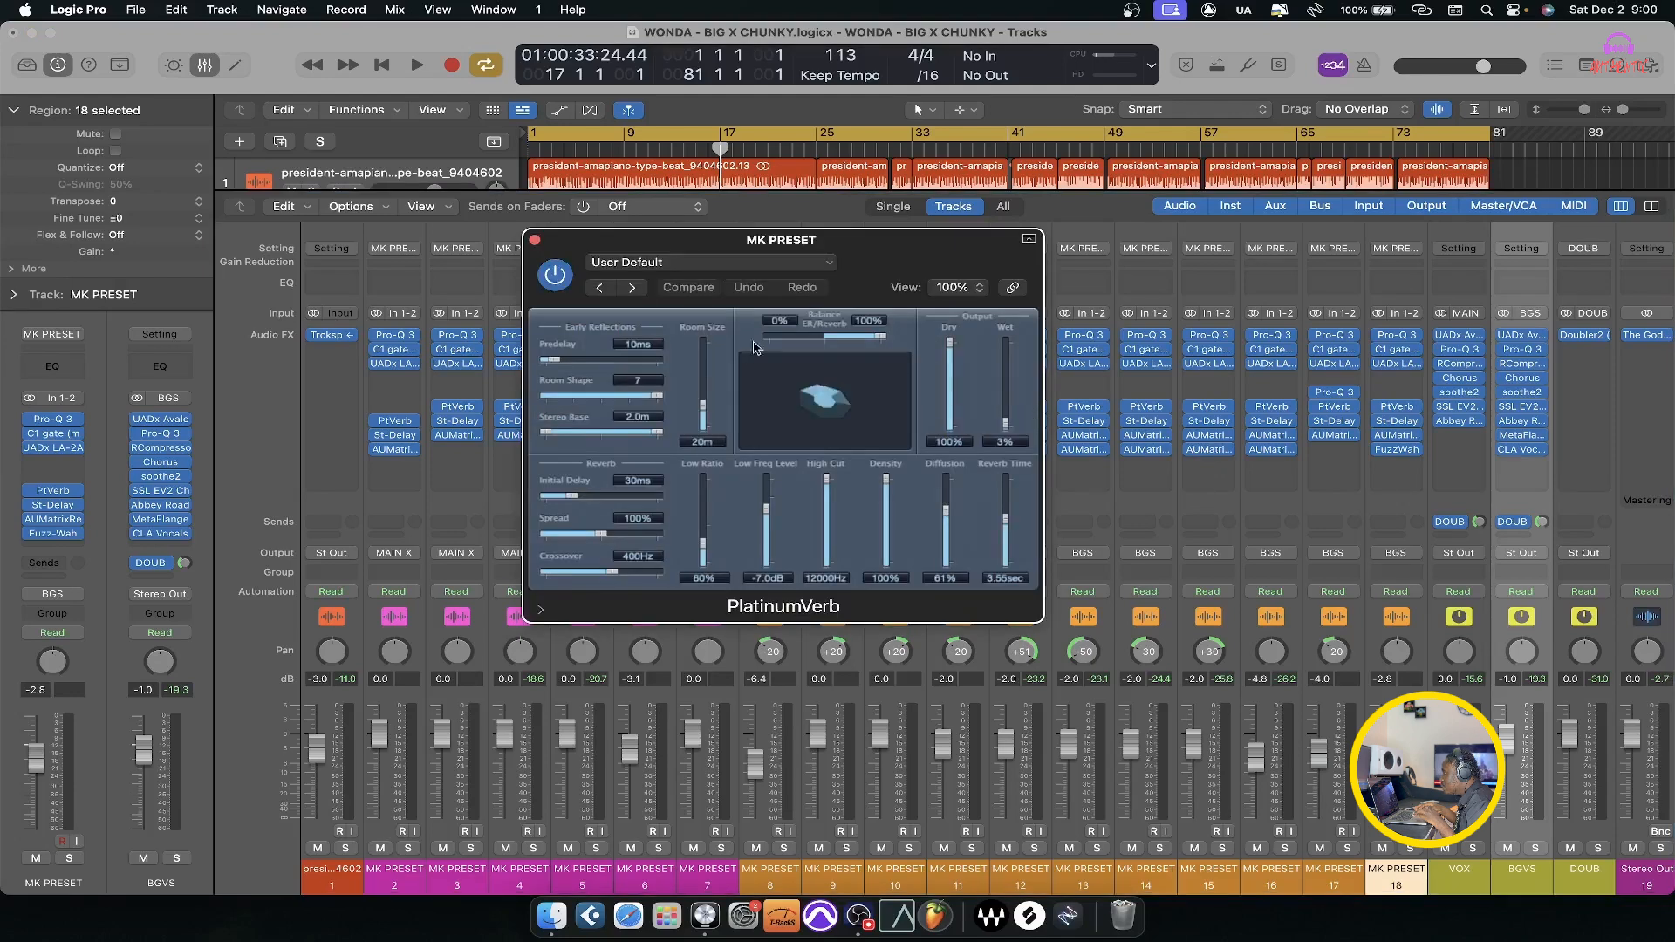
click(535, 240)
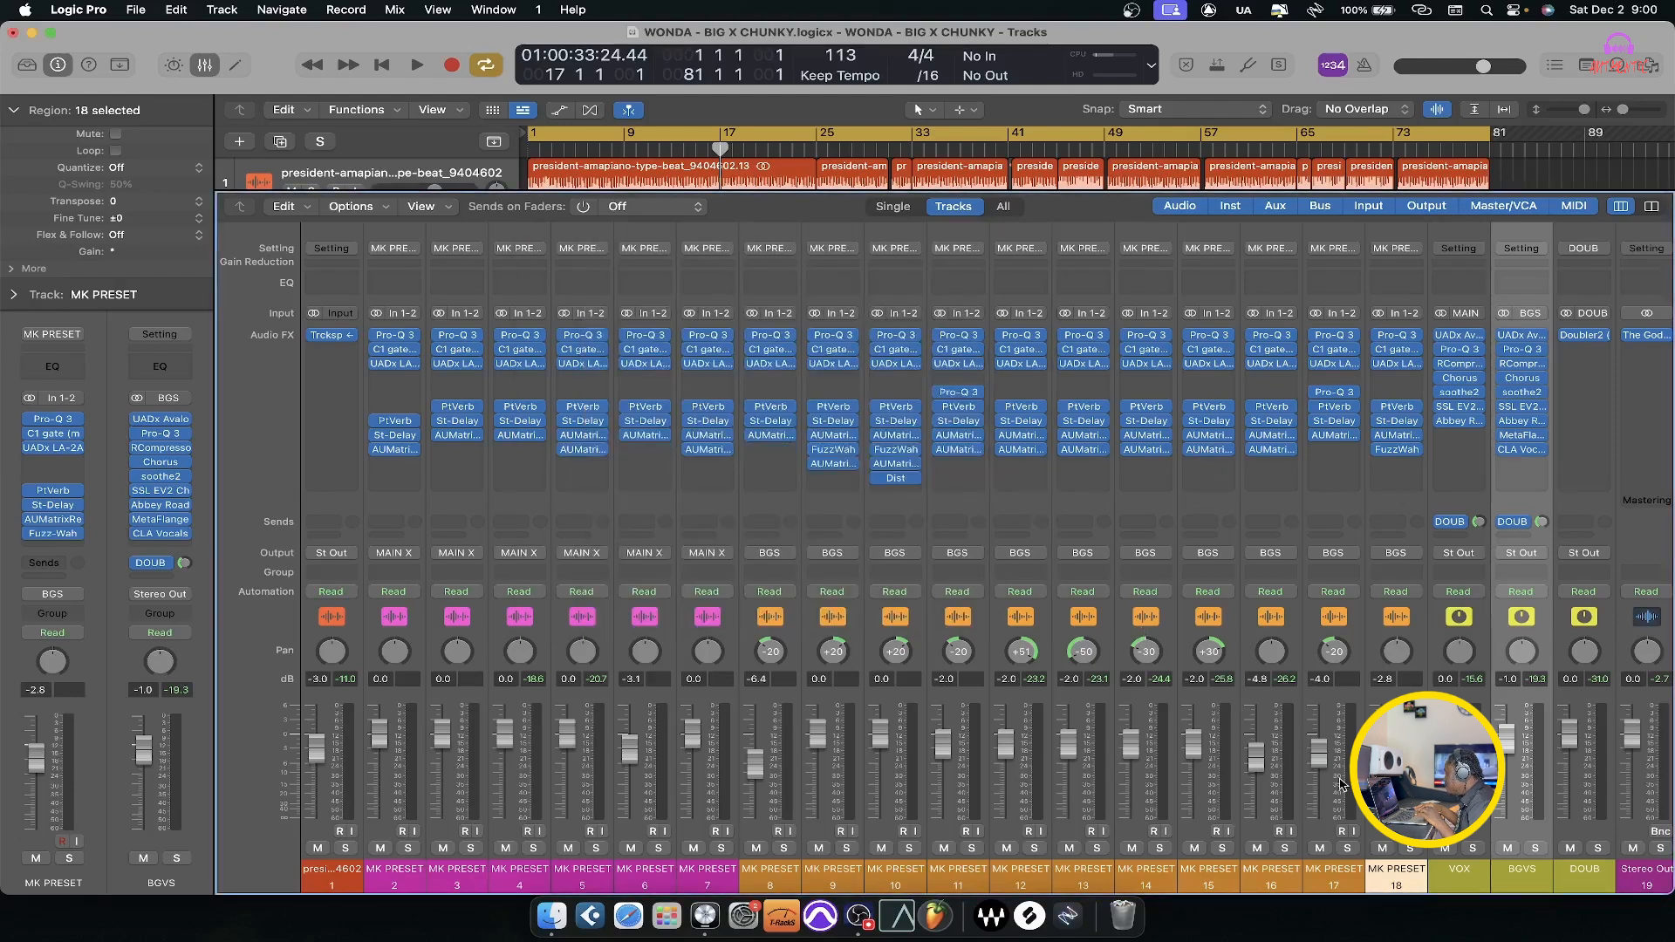
scroll(1335, 783, right, 2)
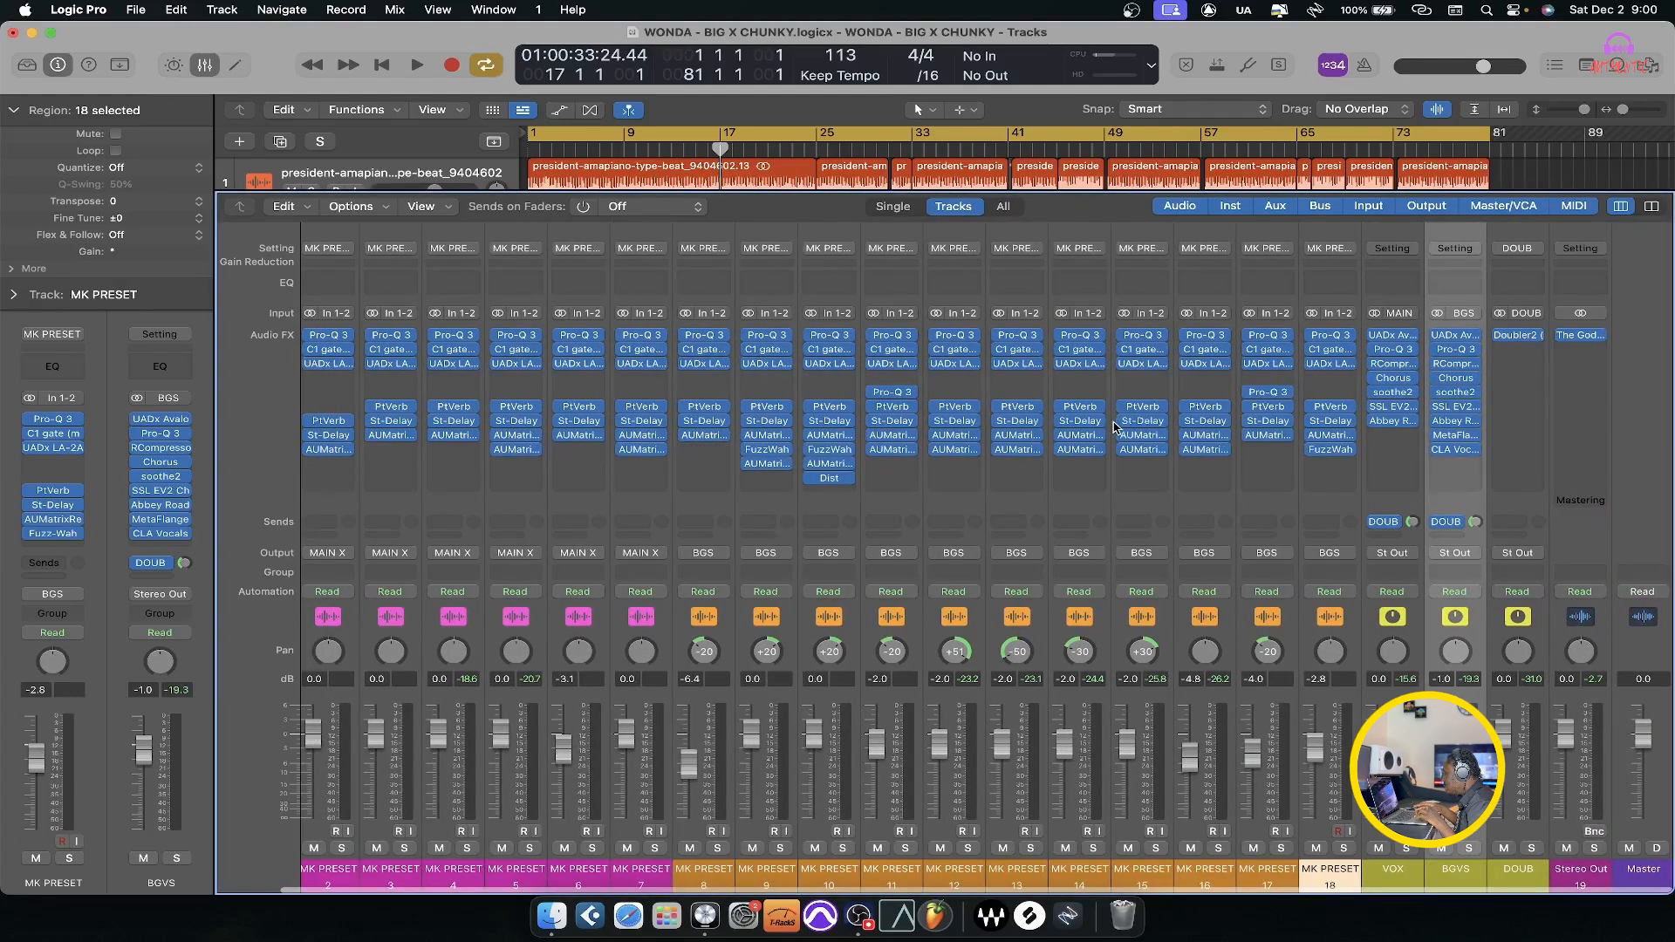
click(1080, 410)
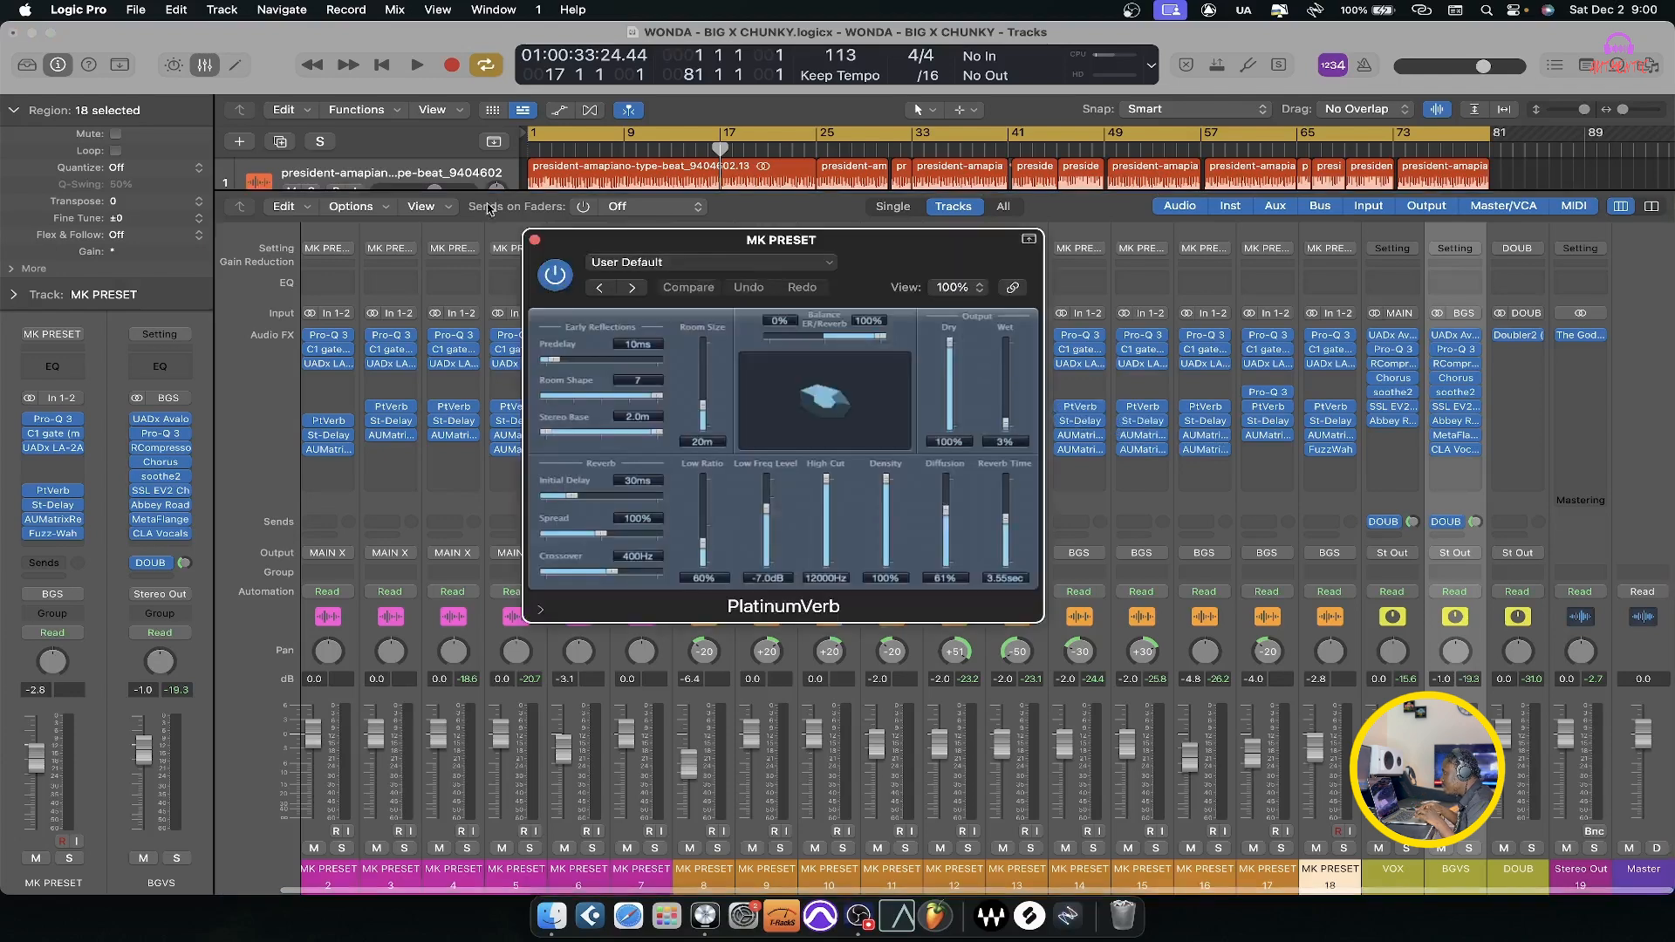
click(535, 240)
Play a short passage from bar 17 and examine the Fuzz-Wah settings on background vocal track 9.
key(space)
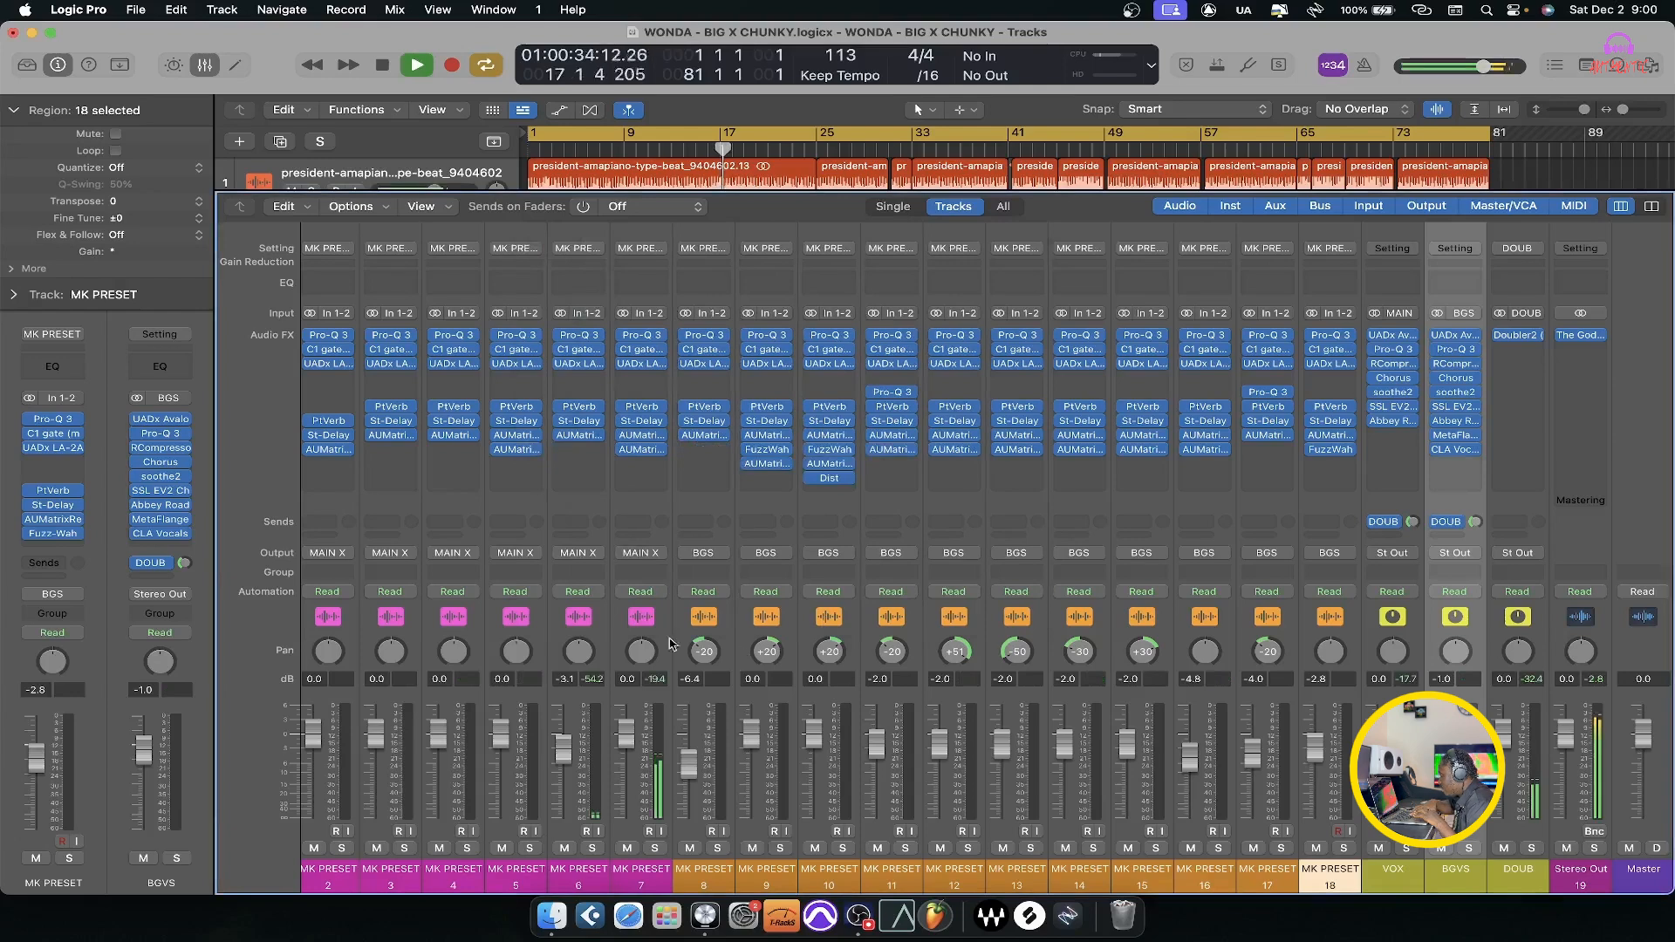
key(space)
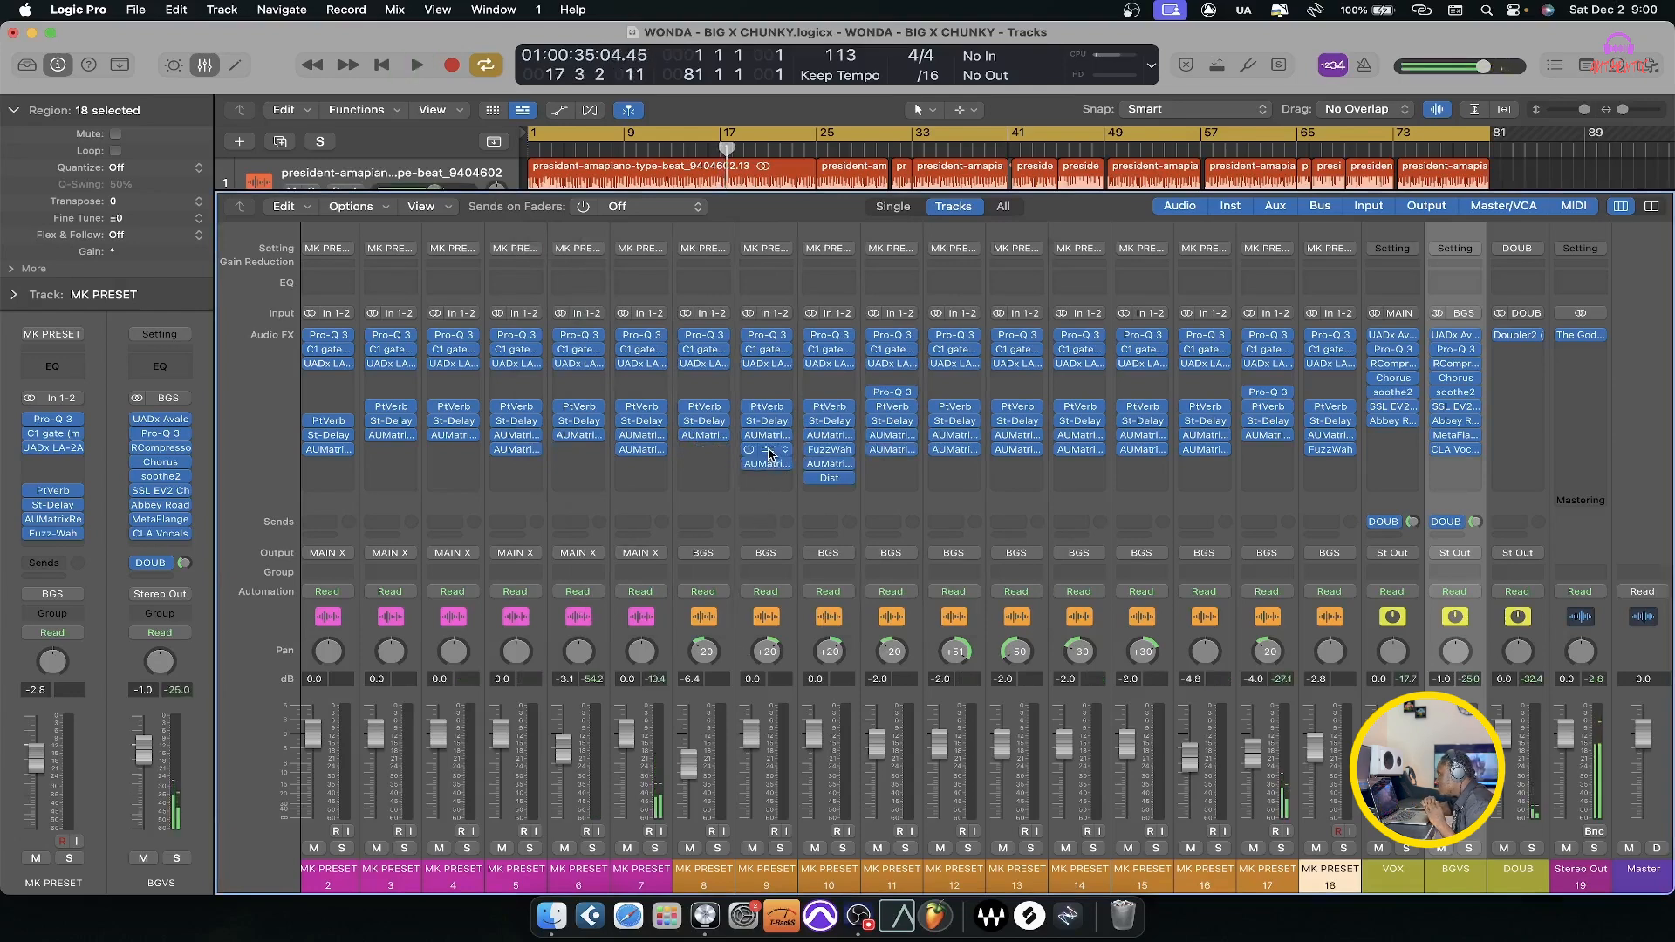
click(769, 451)
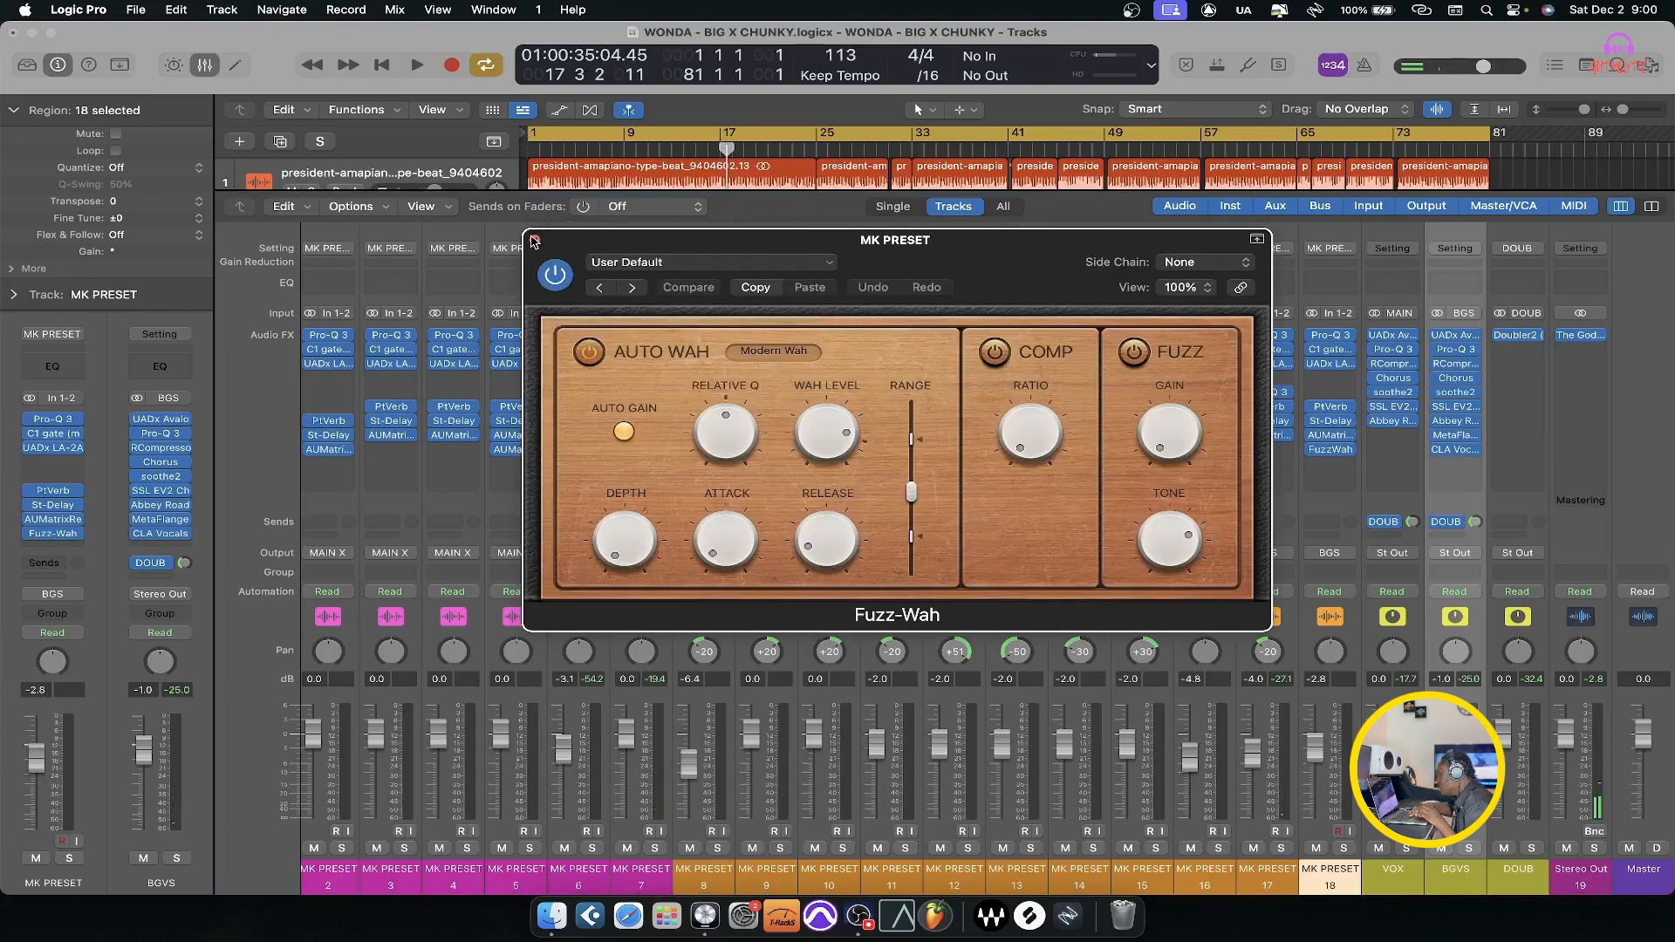
click(535, 240)
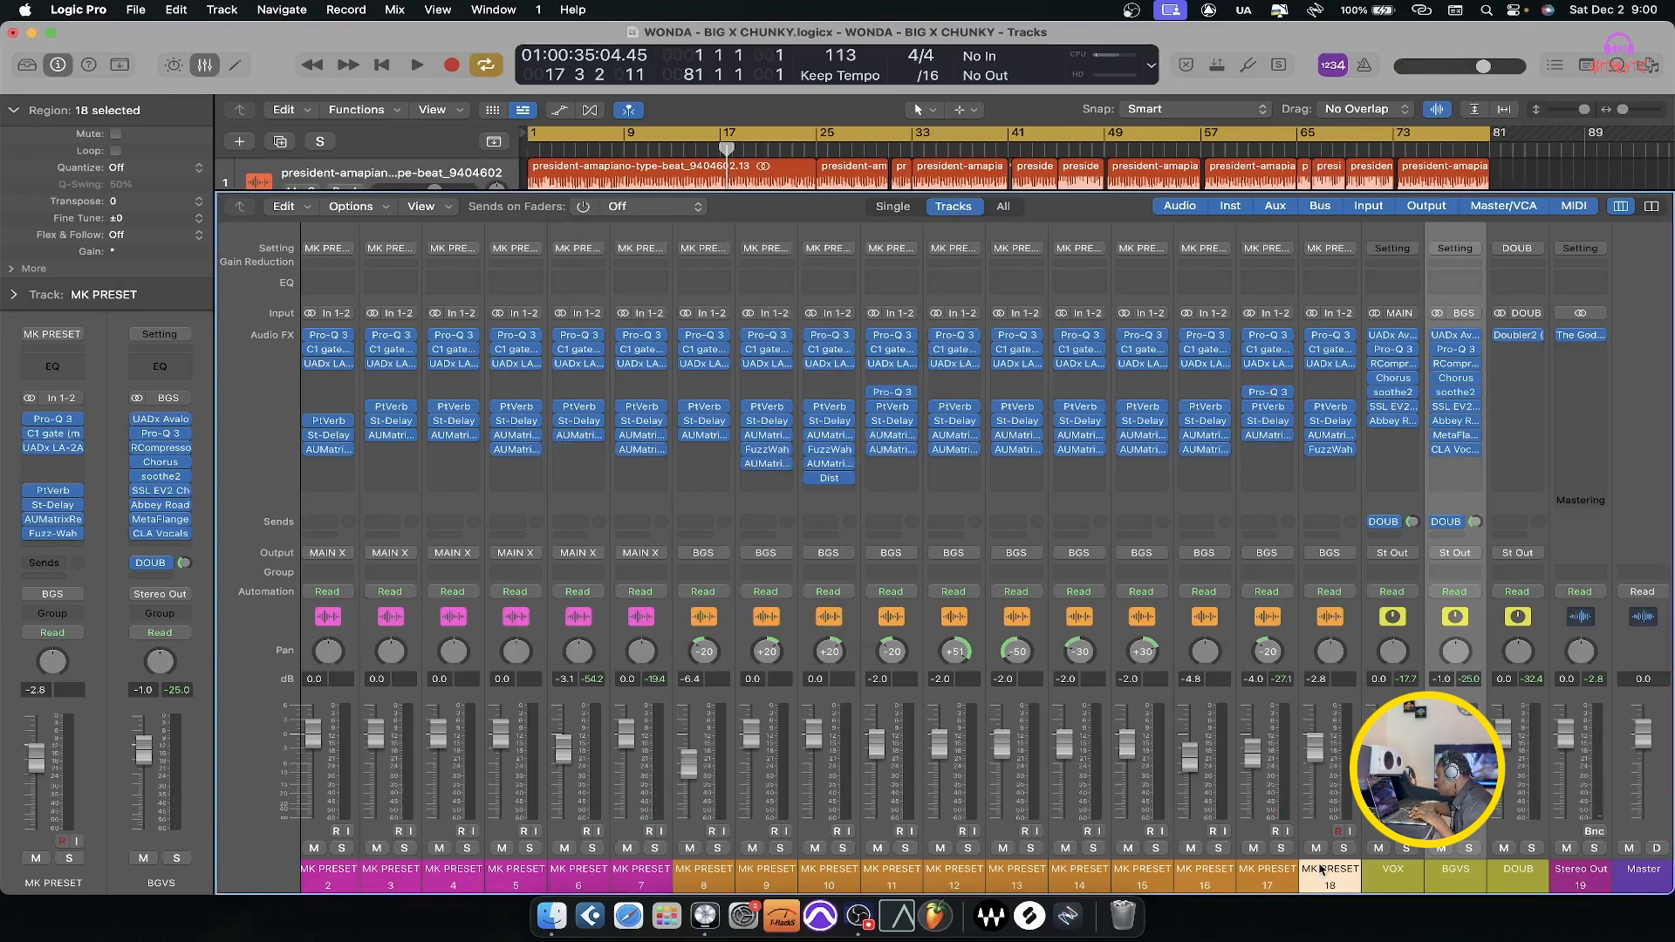
Resume playback, hide the mixer and look over all vocal tracks while the song plays.
key(space)
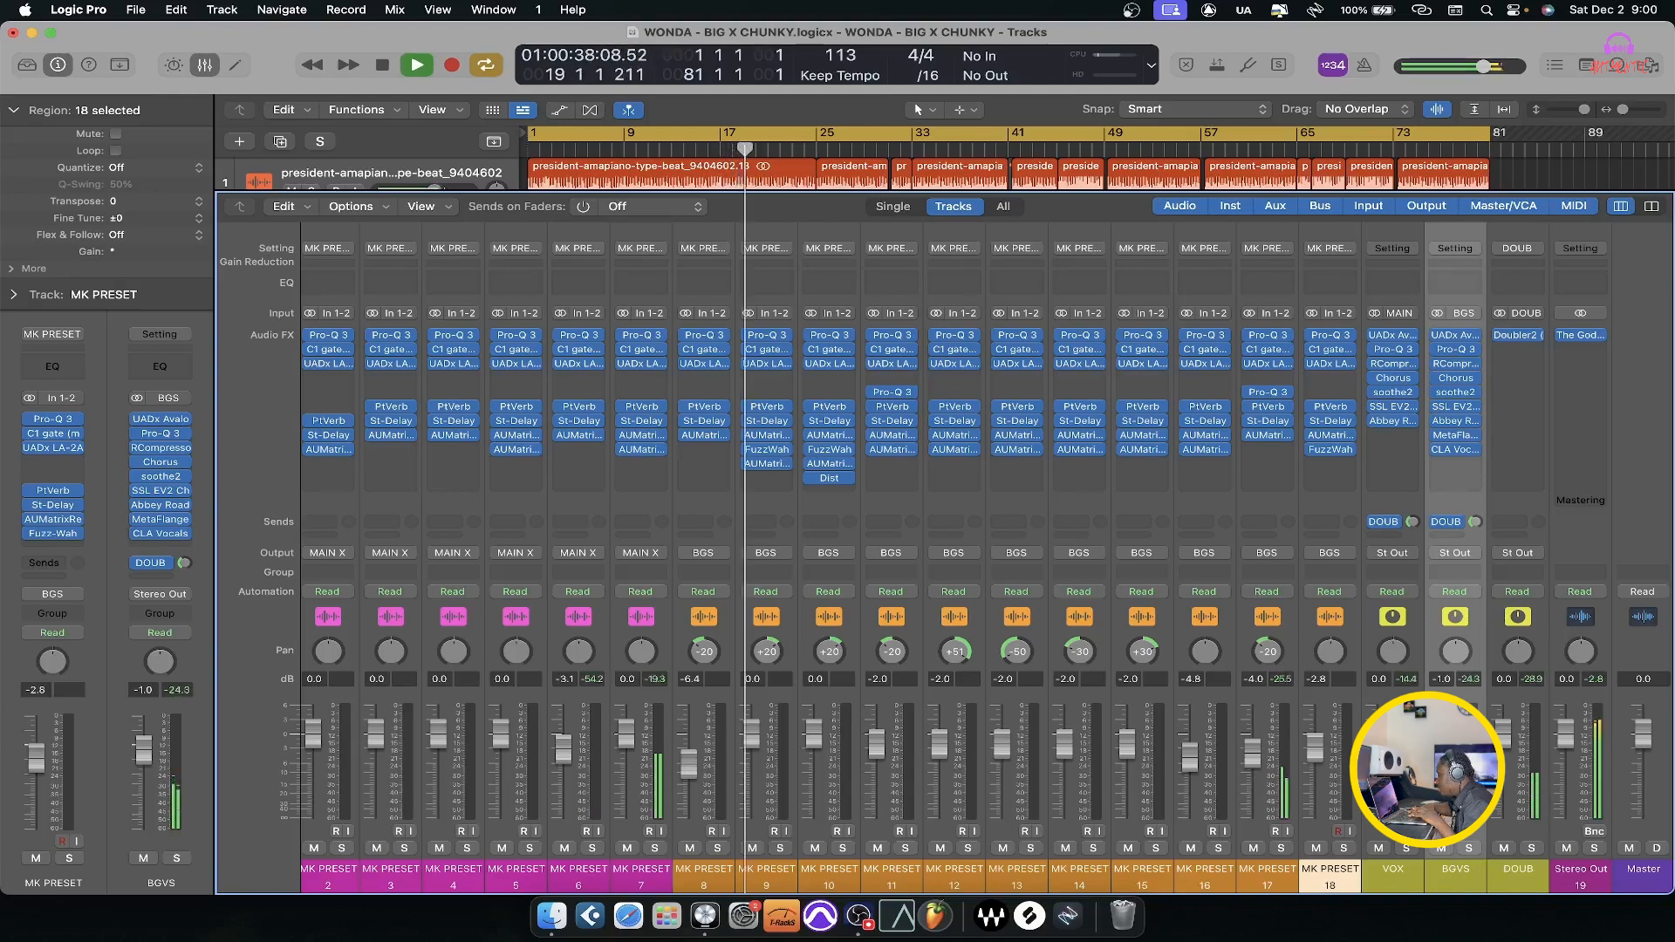
key(x)
scroll(1159, 756, down, 4)
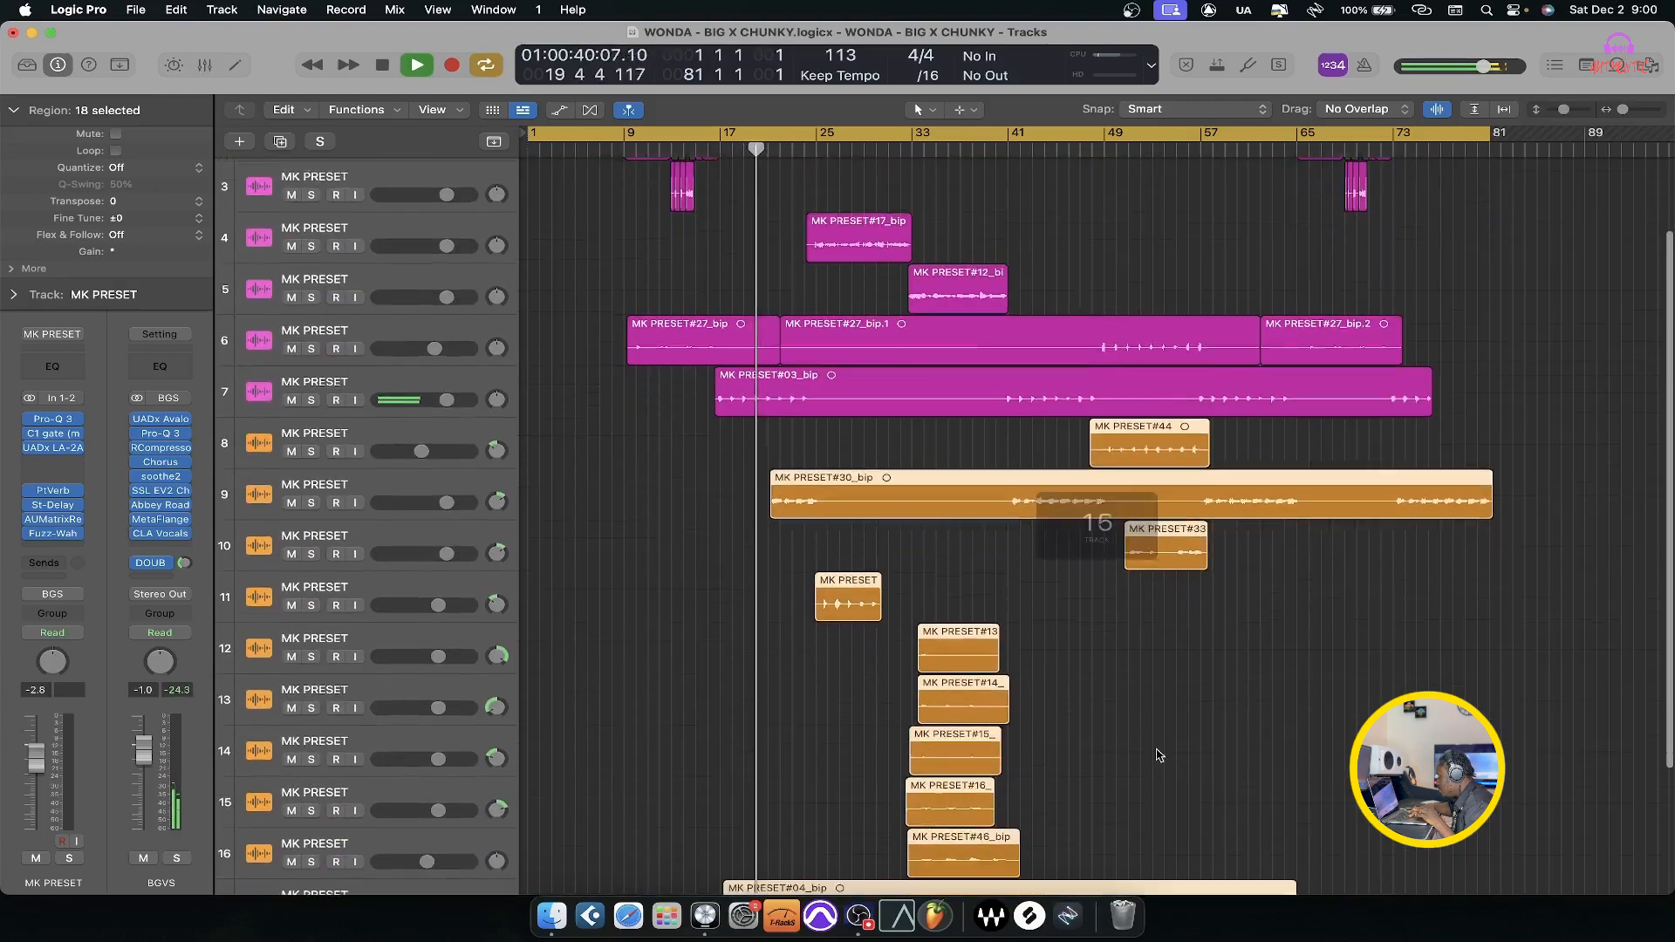
scroll(1159, 755, down, 4)
scroll(1159, 756, up, 1)
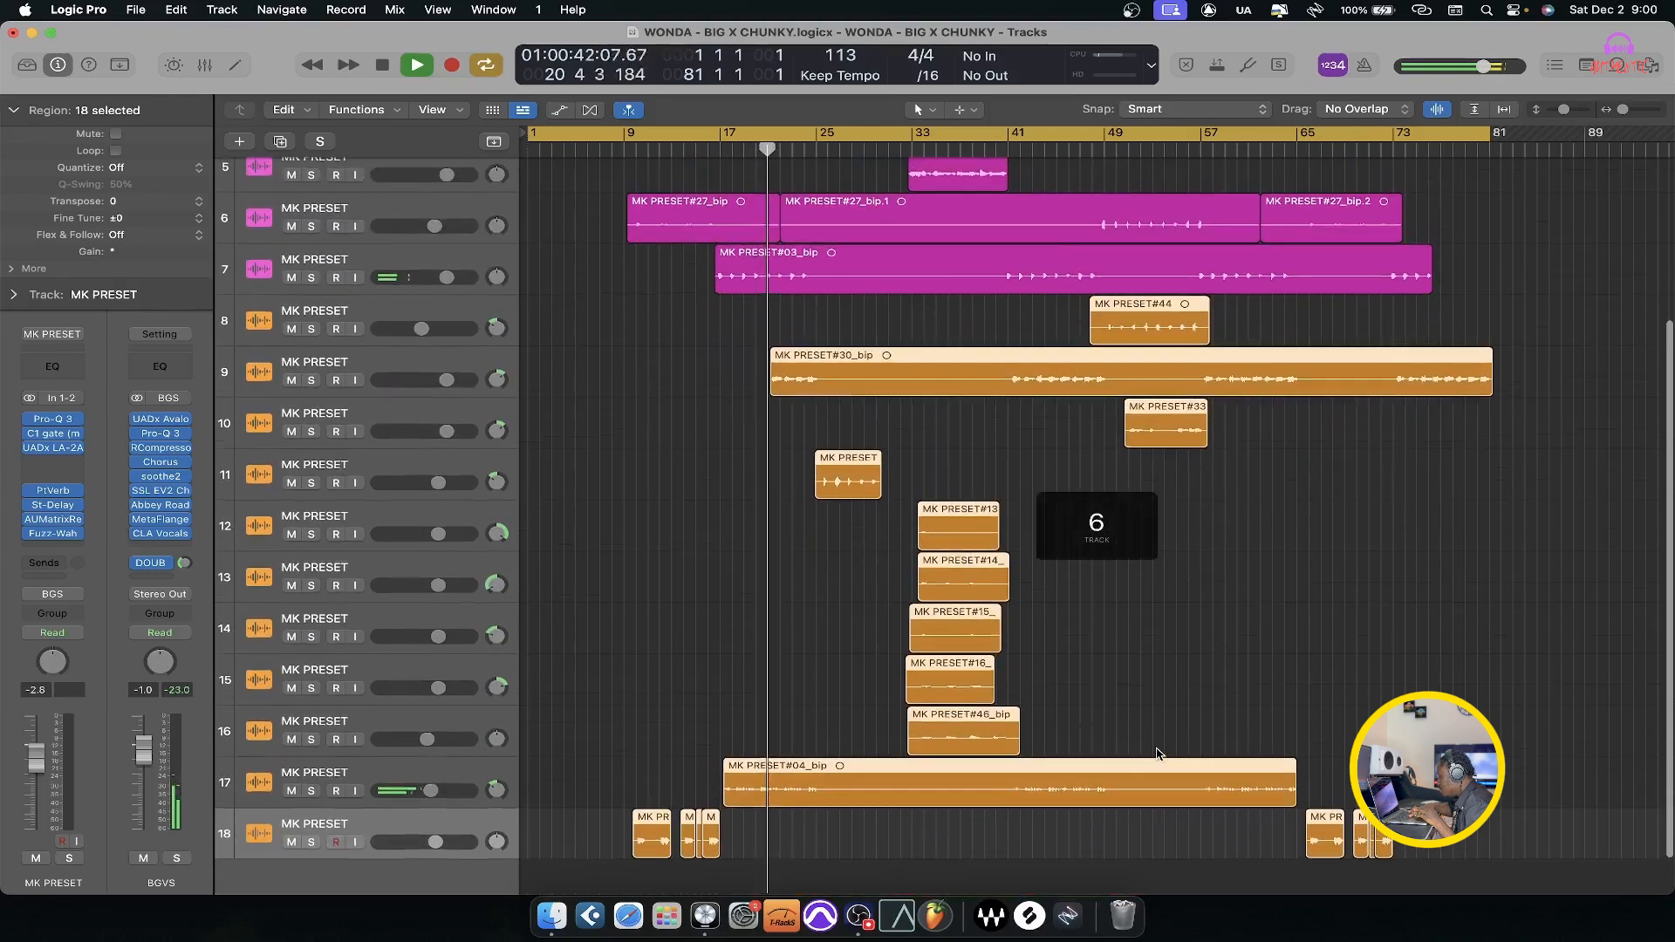
scroll(1159, 756, up, 10)
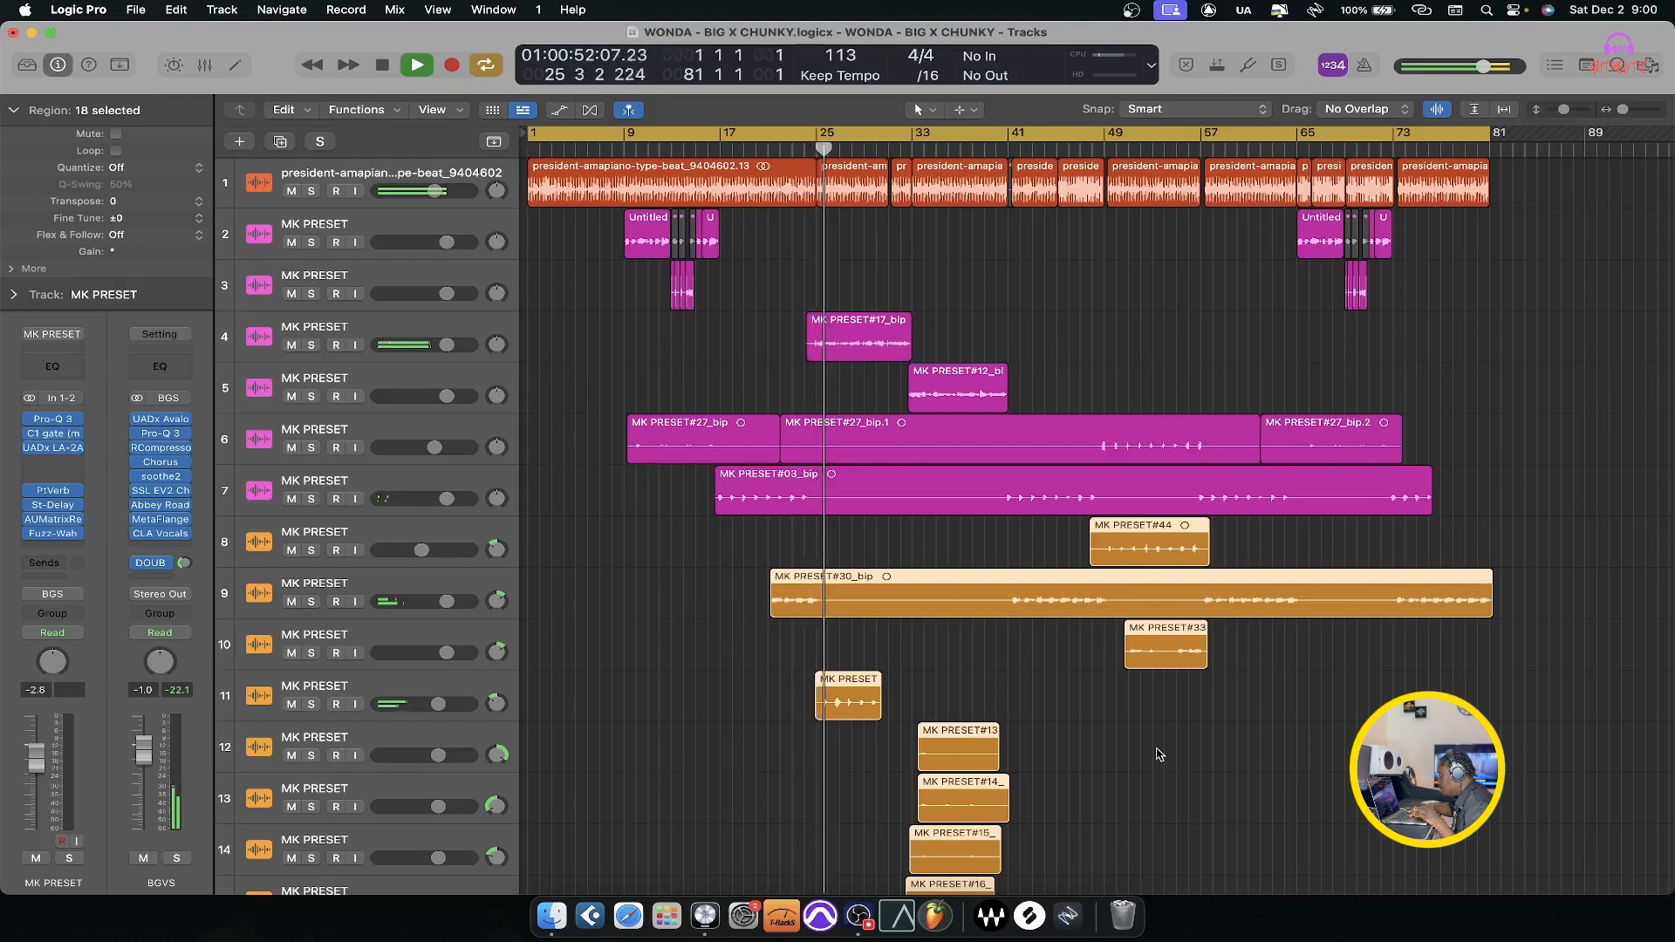
Stop playback and examine the Distortion settings on background vocal track 10 in the mixer.
key(x)
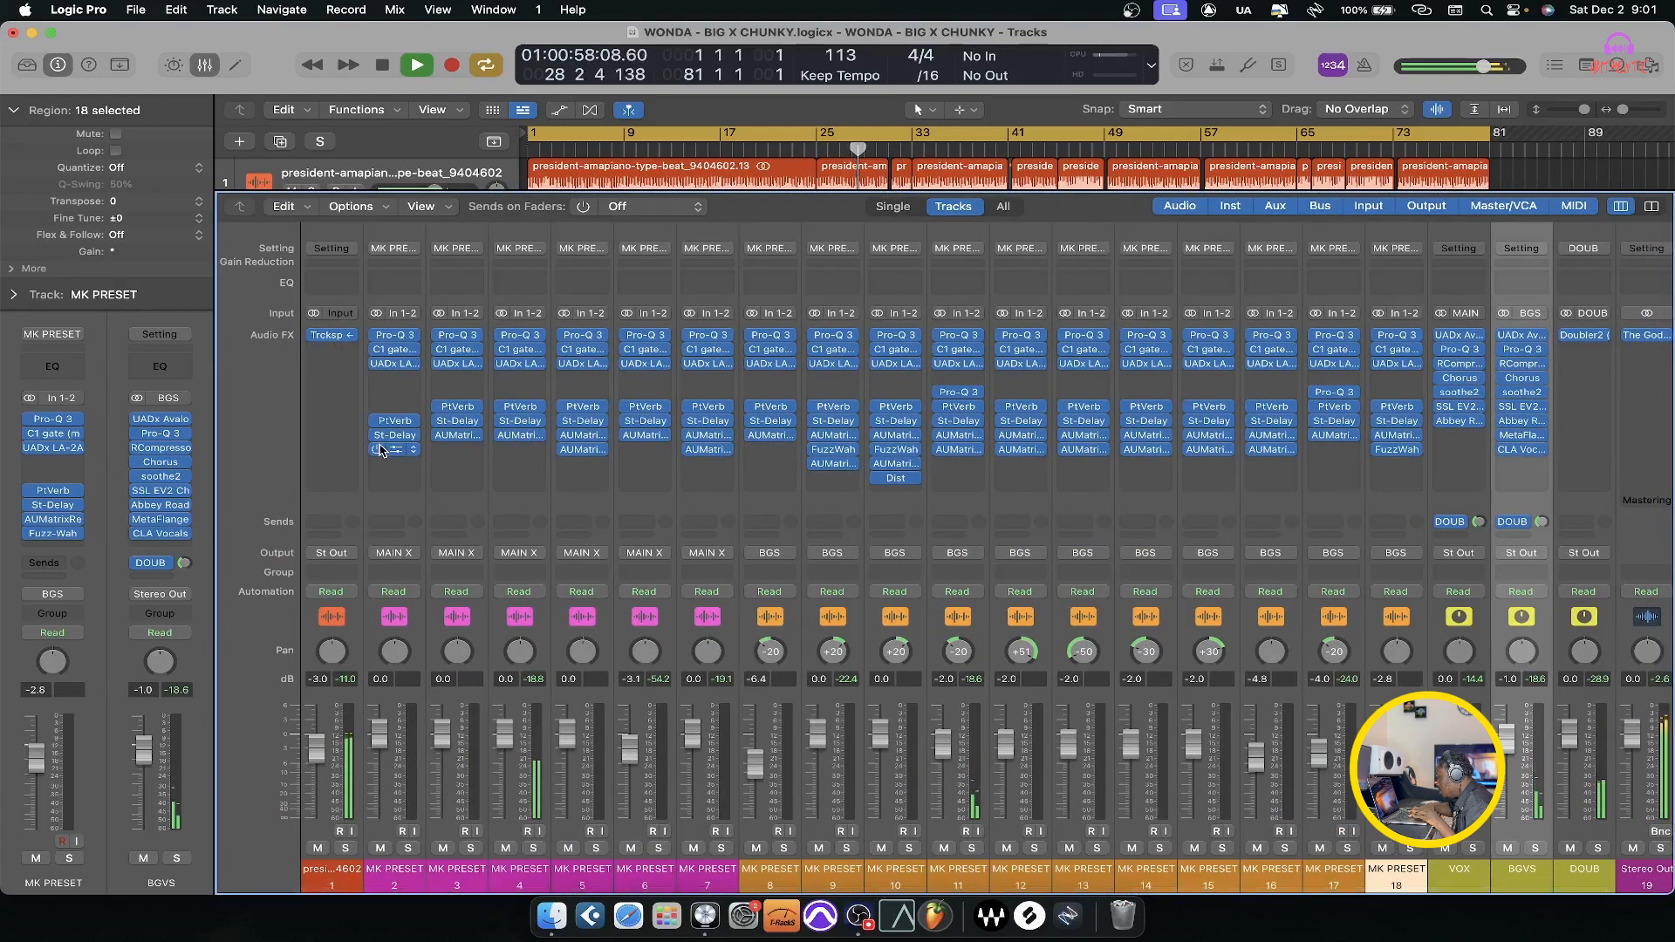
key(space)
click(895, 479)
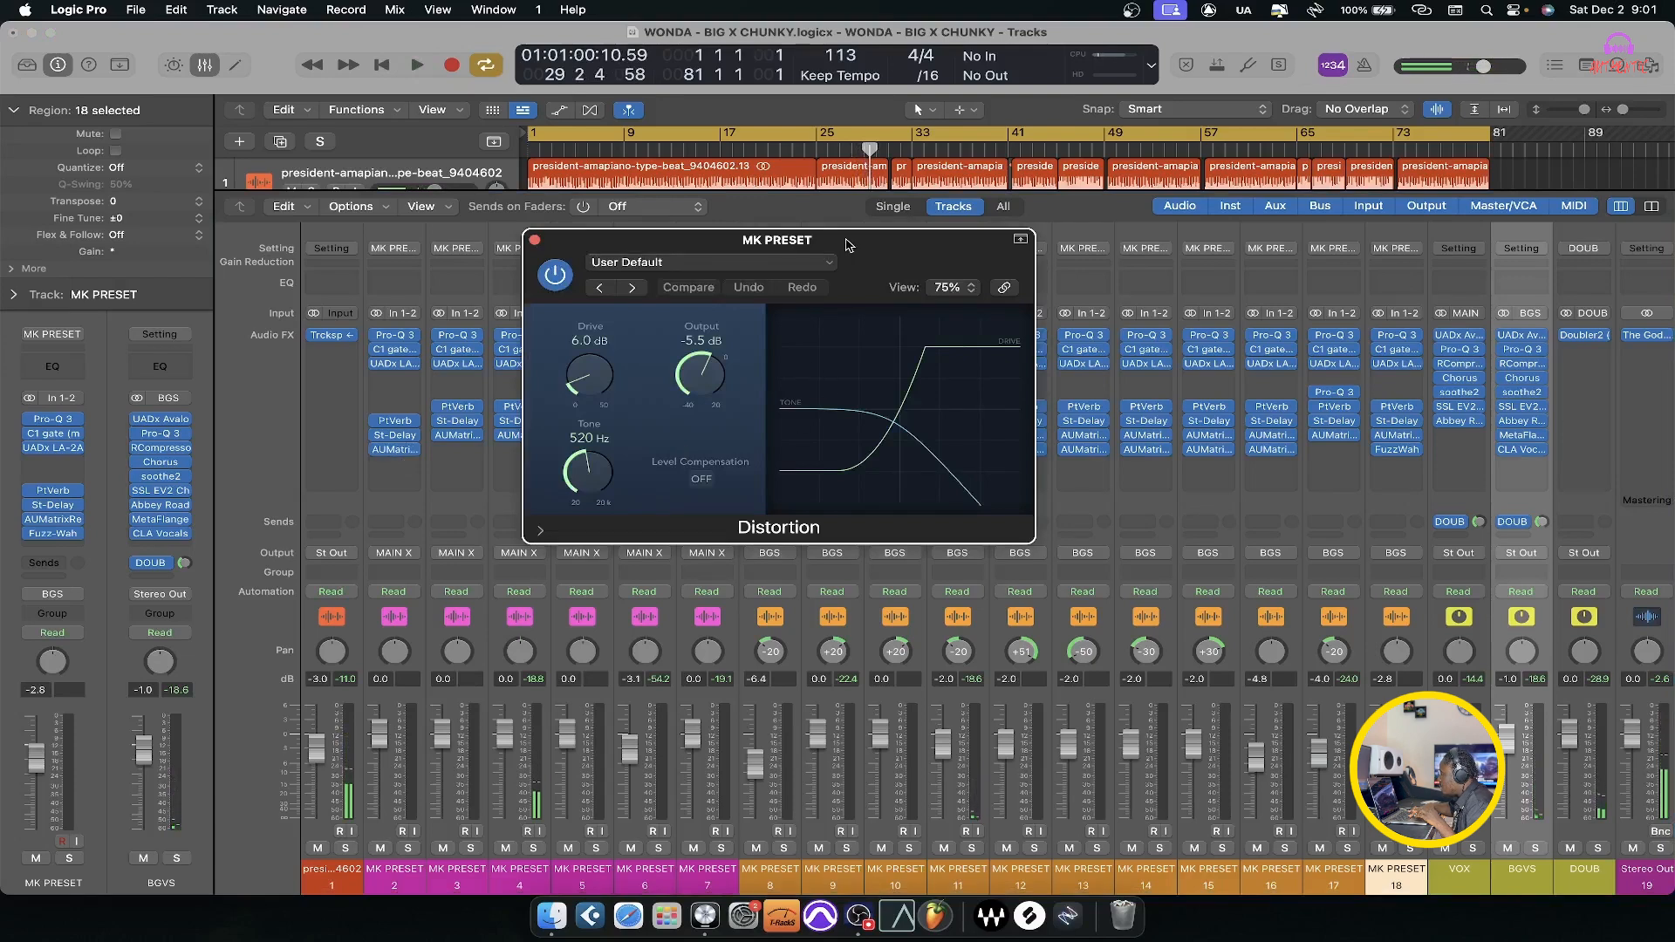
drag(756, 253, 901, 283)
click(680, 271)
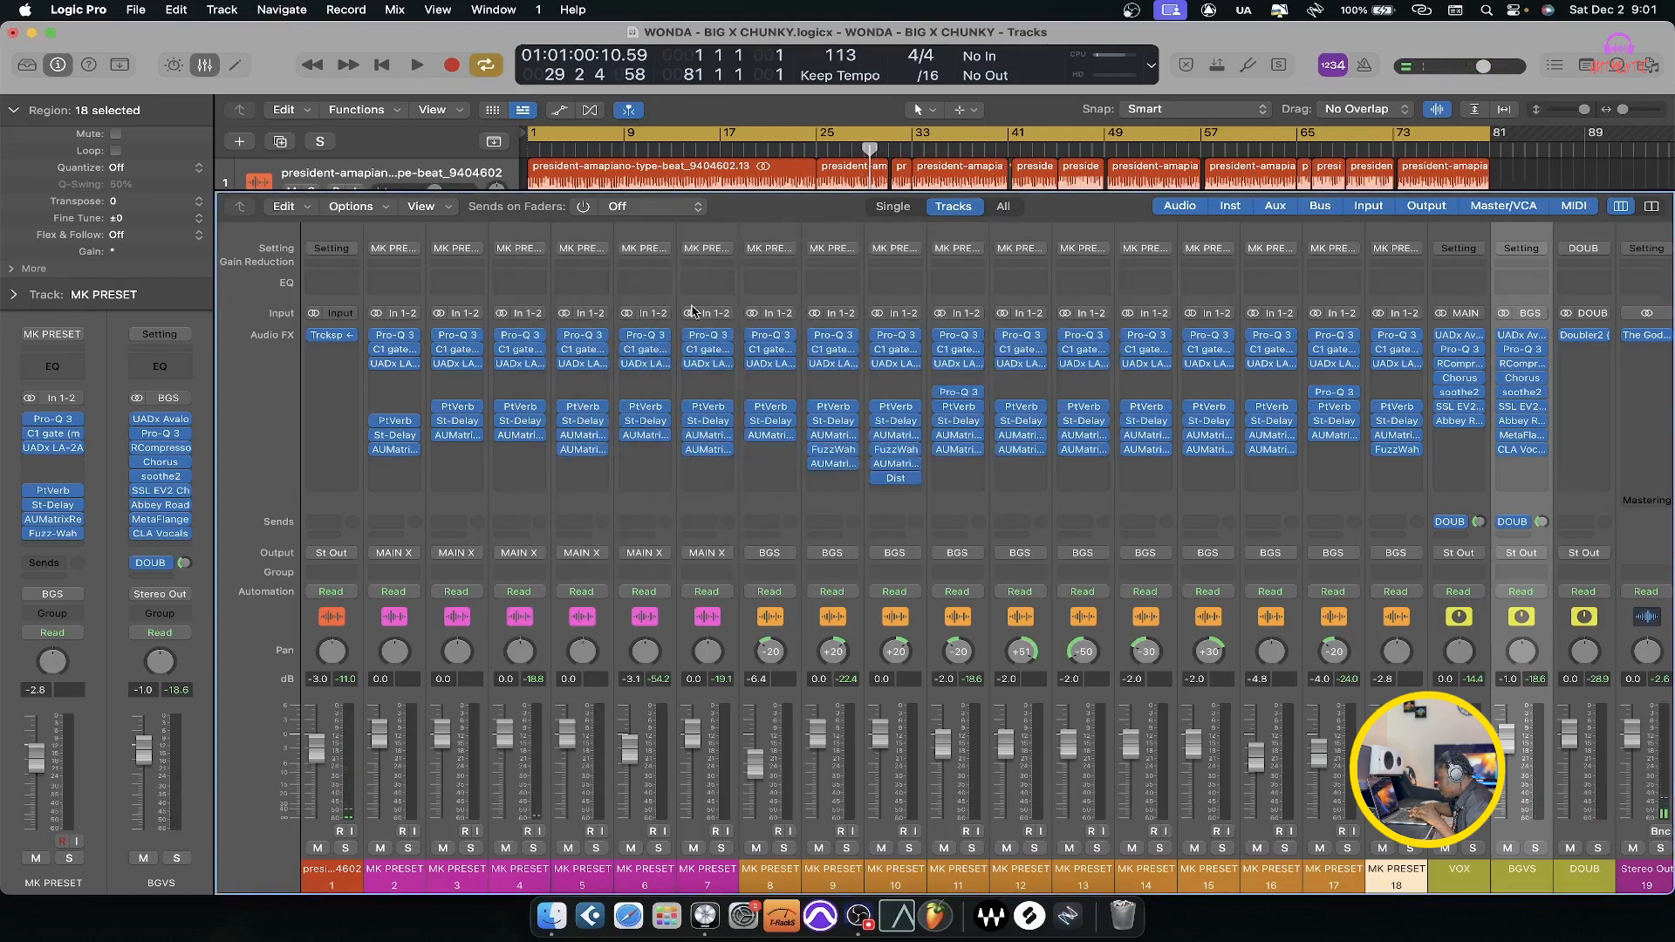
Play background vocal track 10 in solo from about bar 50, check its Distortion plug-in, and remove the solo.
click(903, 873)
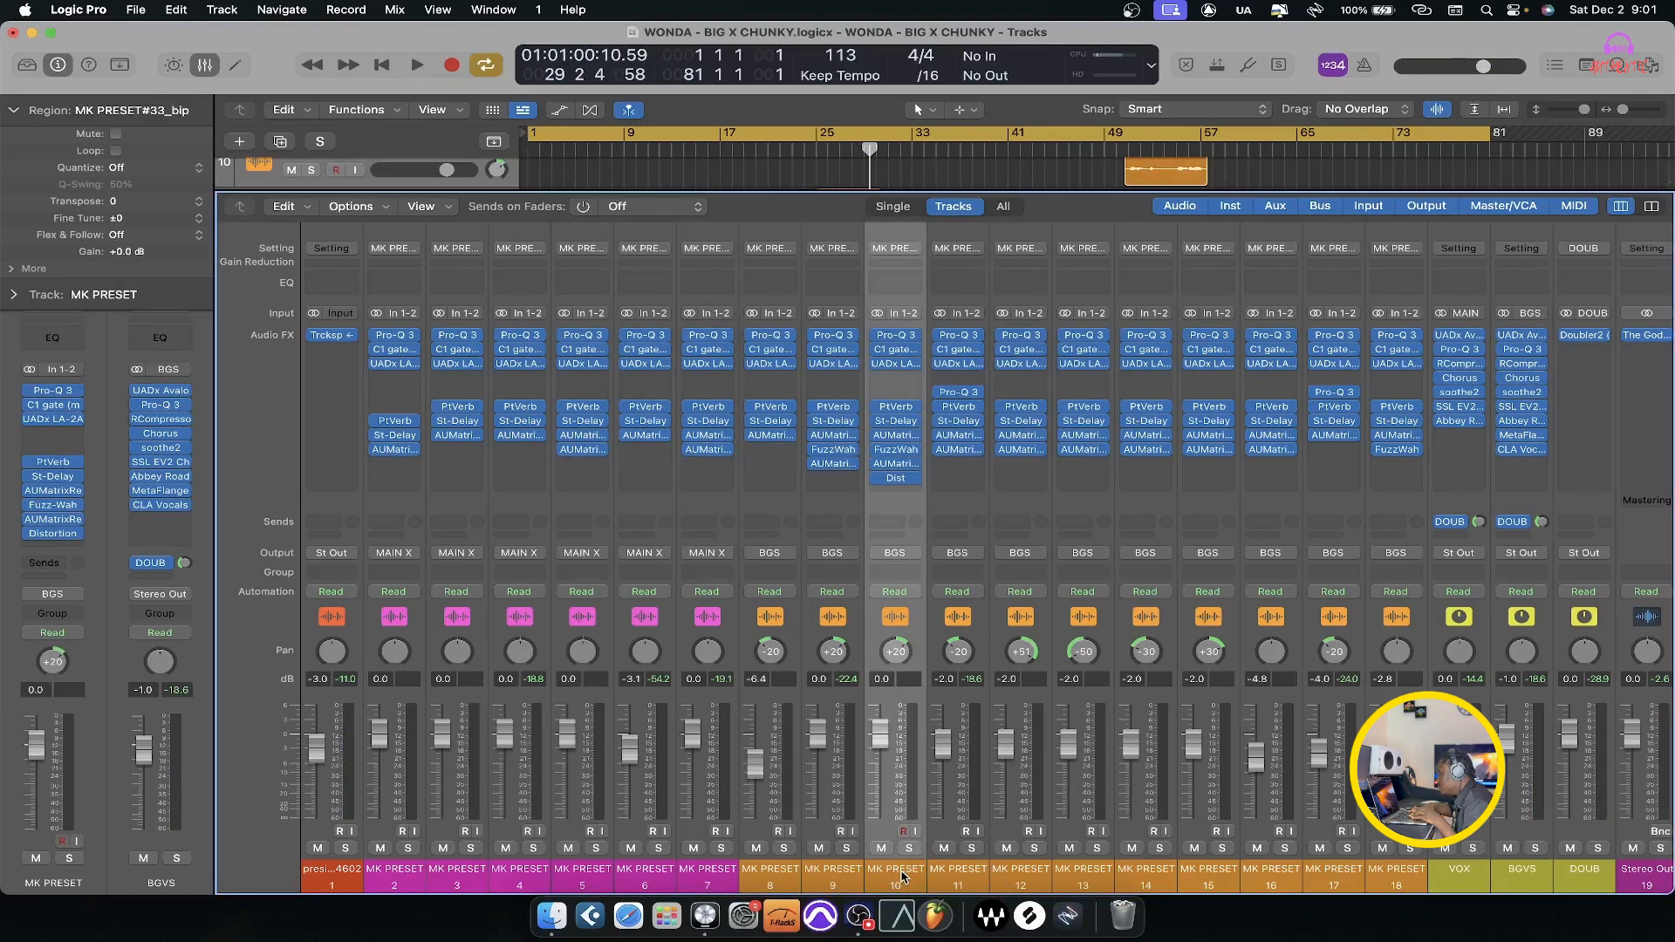
key(x)
click(1129, 147)
key(space)
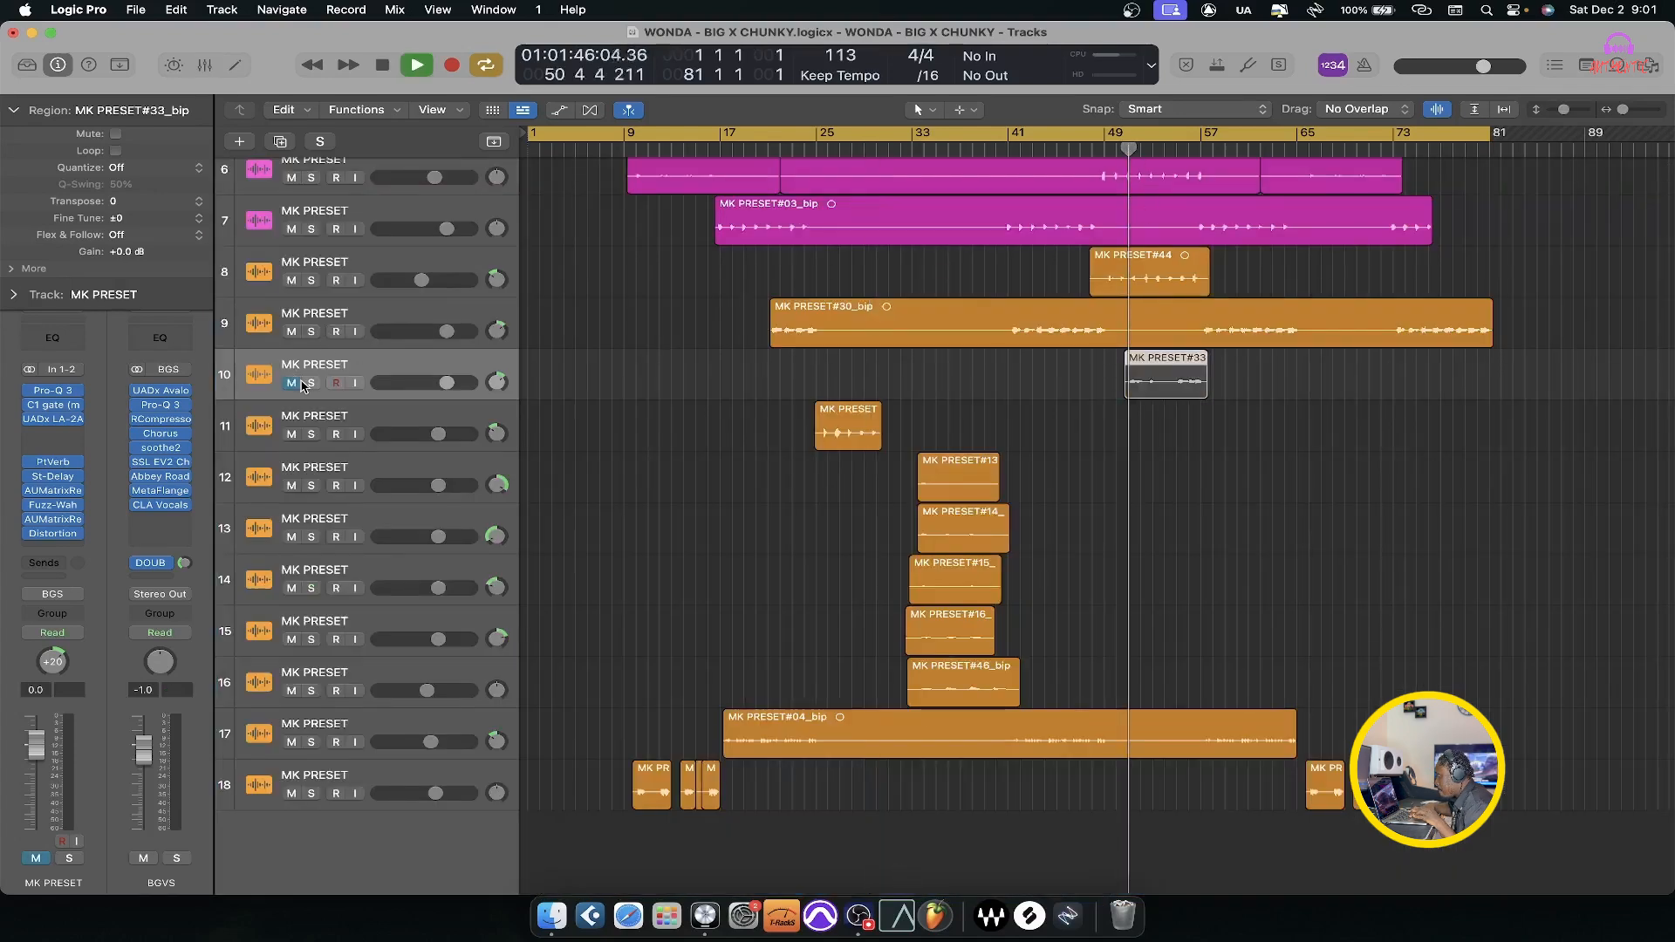
click(311, 384)
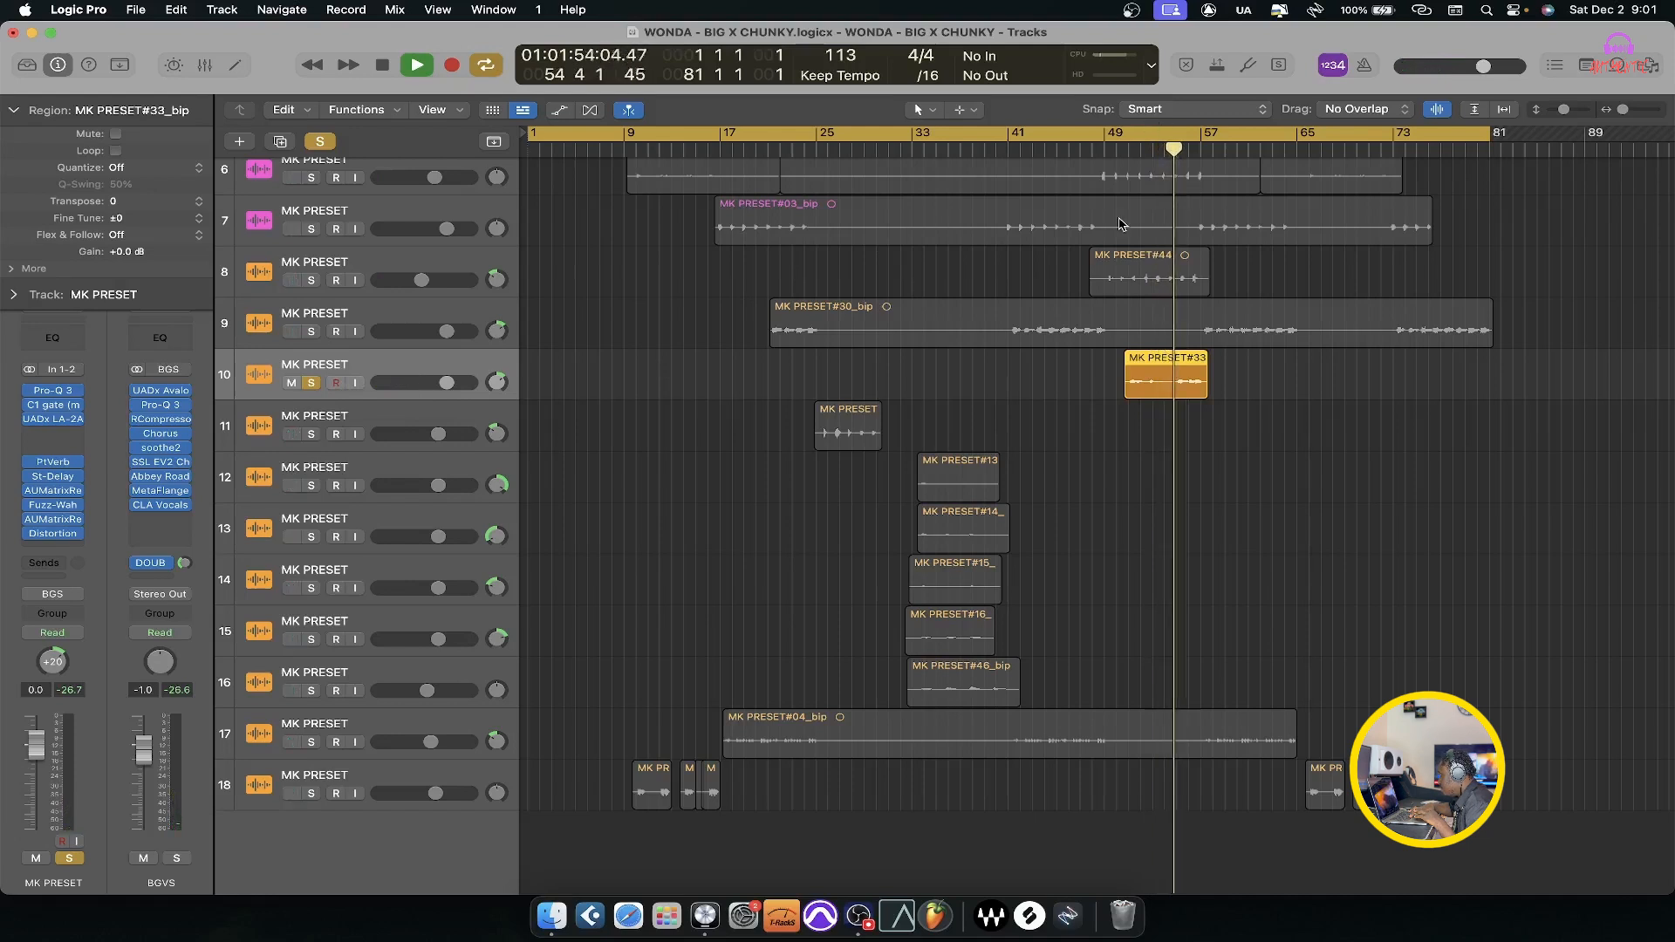
click(50, 534)
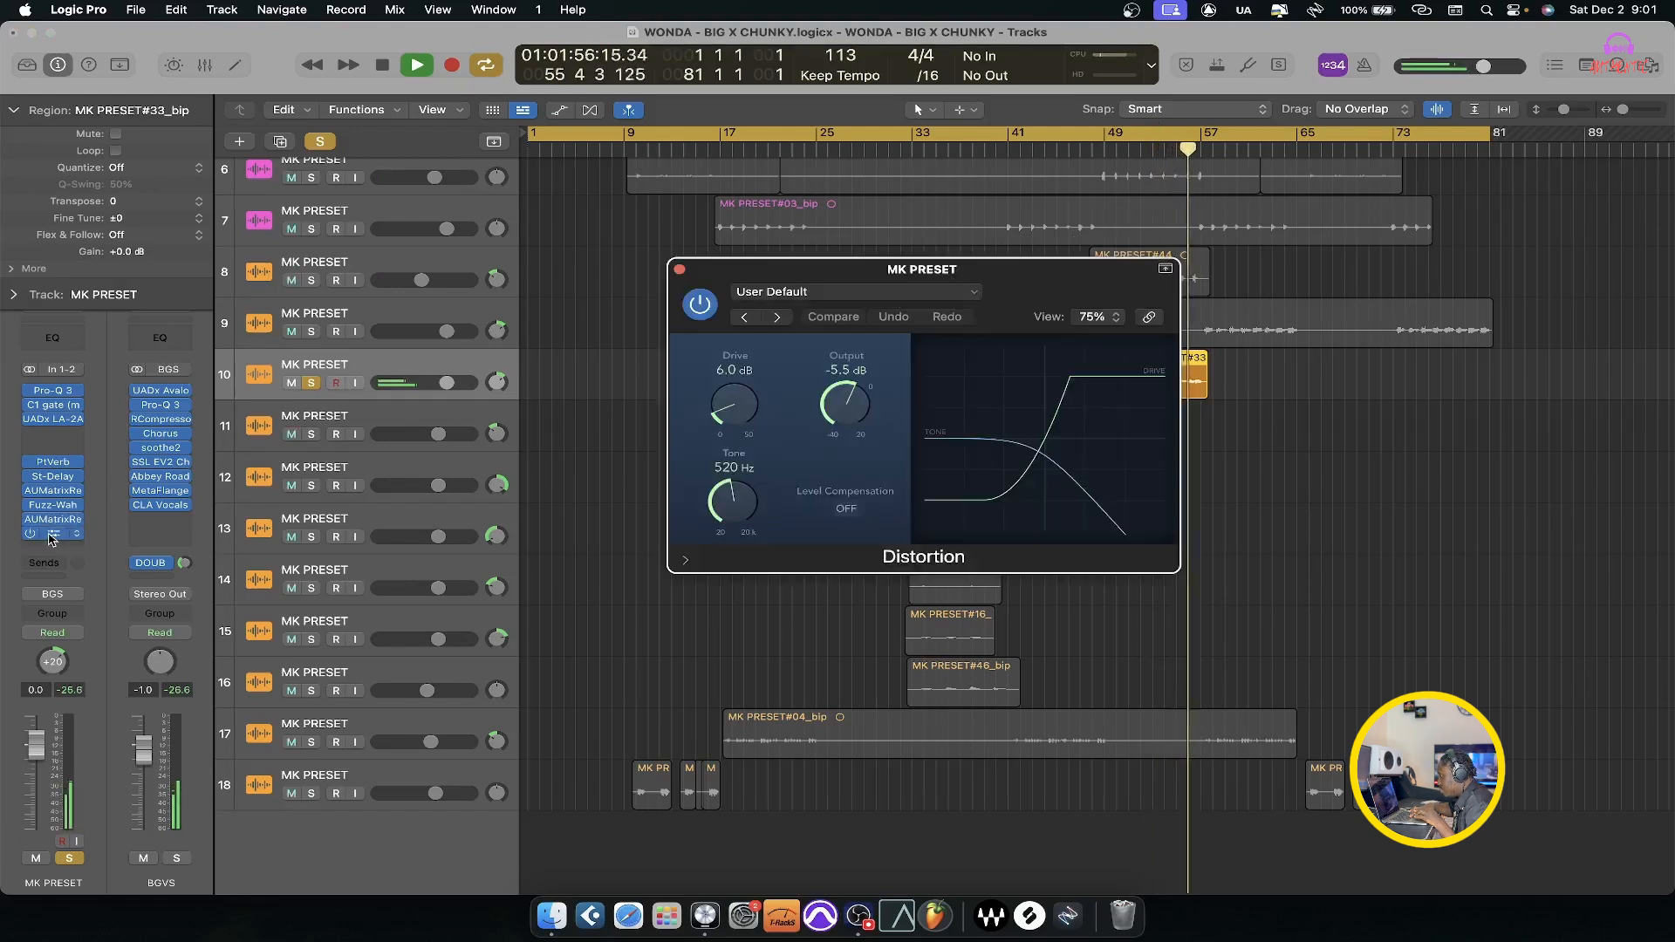
click(680, 269)
key(space)
key(s)
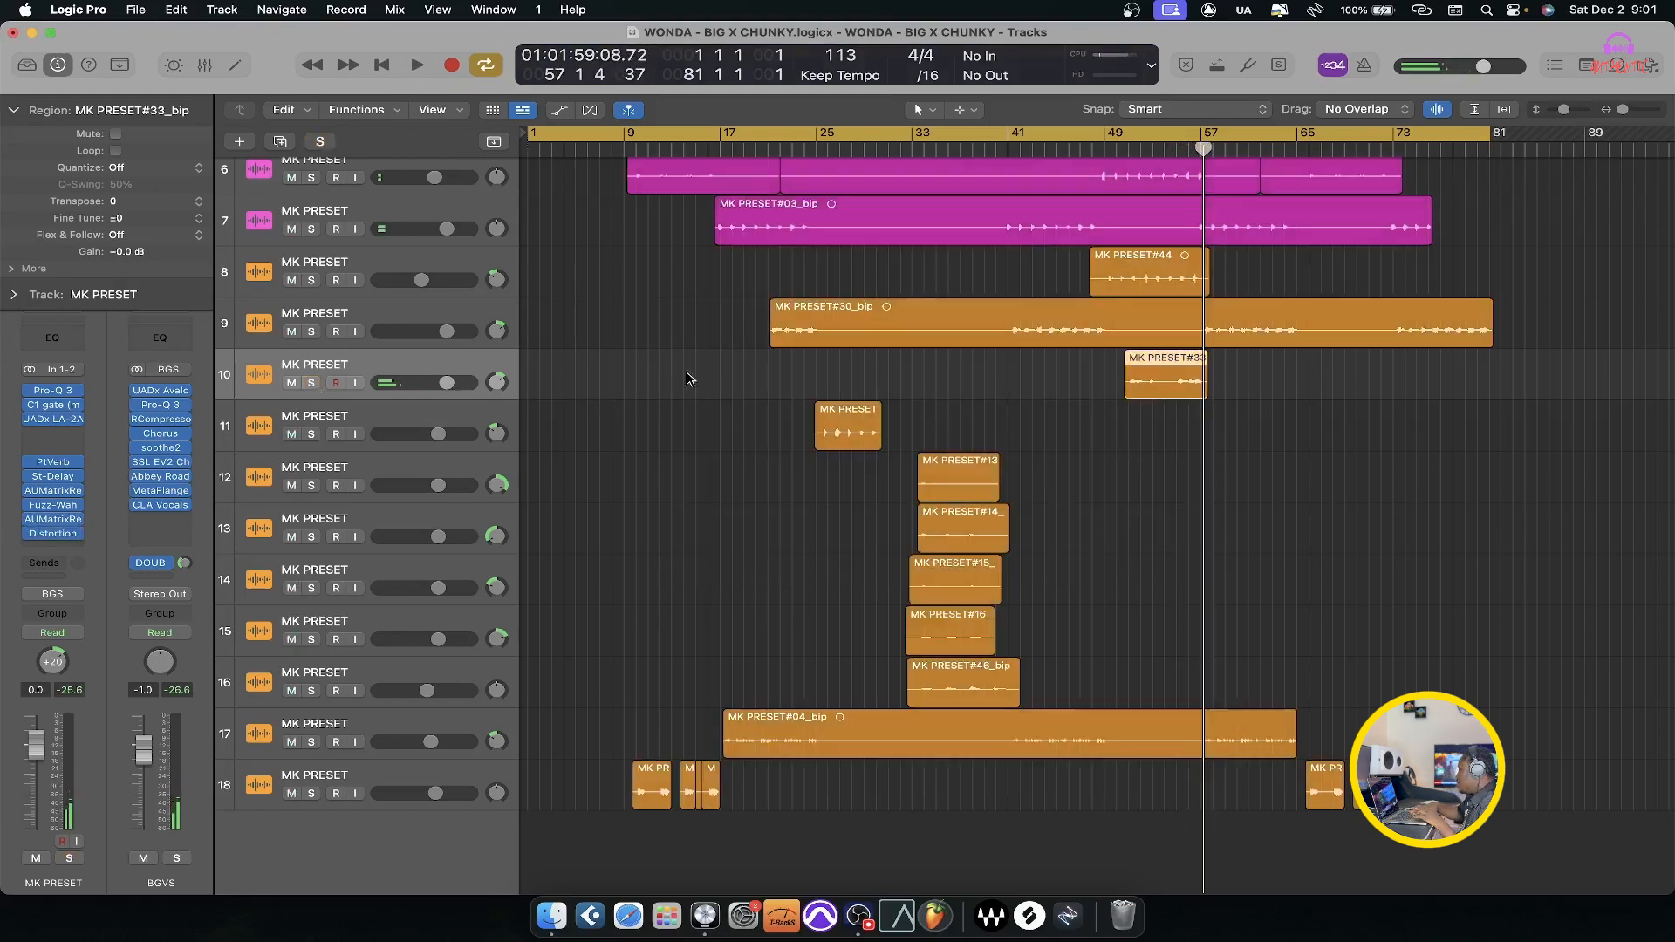
Play the full mix from around bar 50 while looking over the vocal tracks, and stop playback.
key(space)
scroll(873, 436, up, 5)
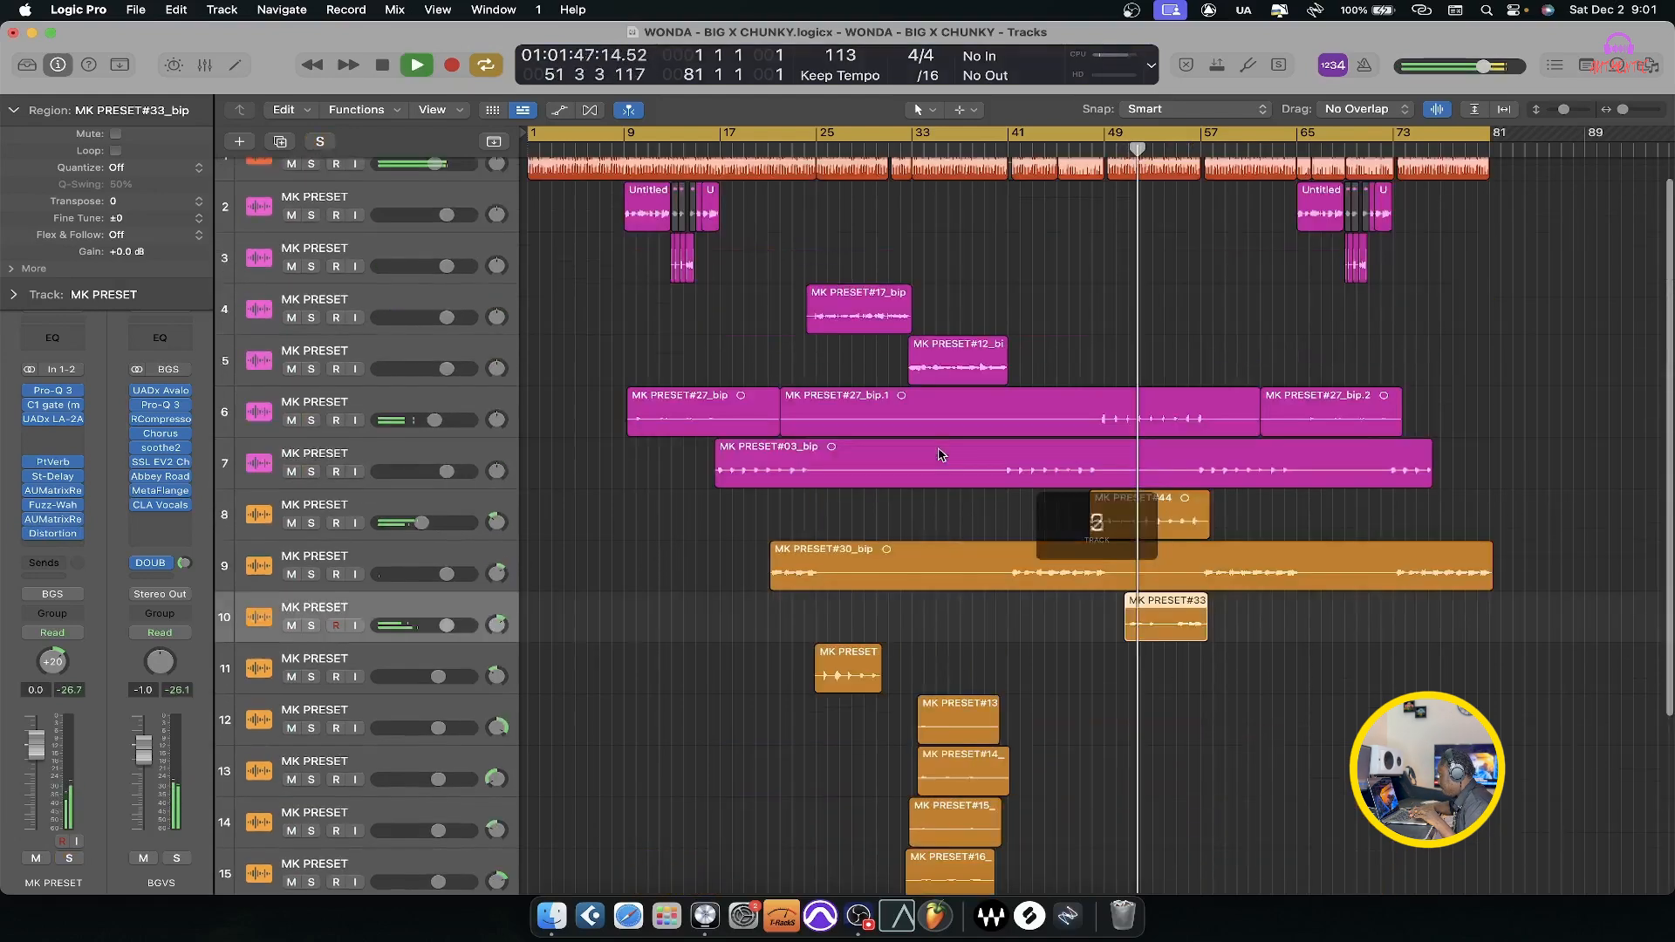
scroll(939, 453, down, 5)
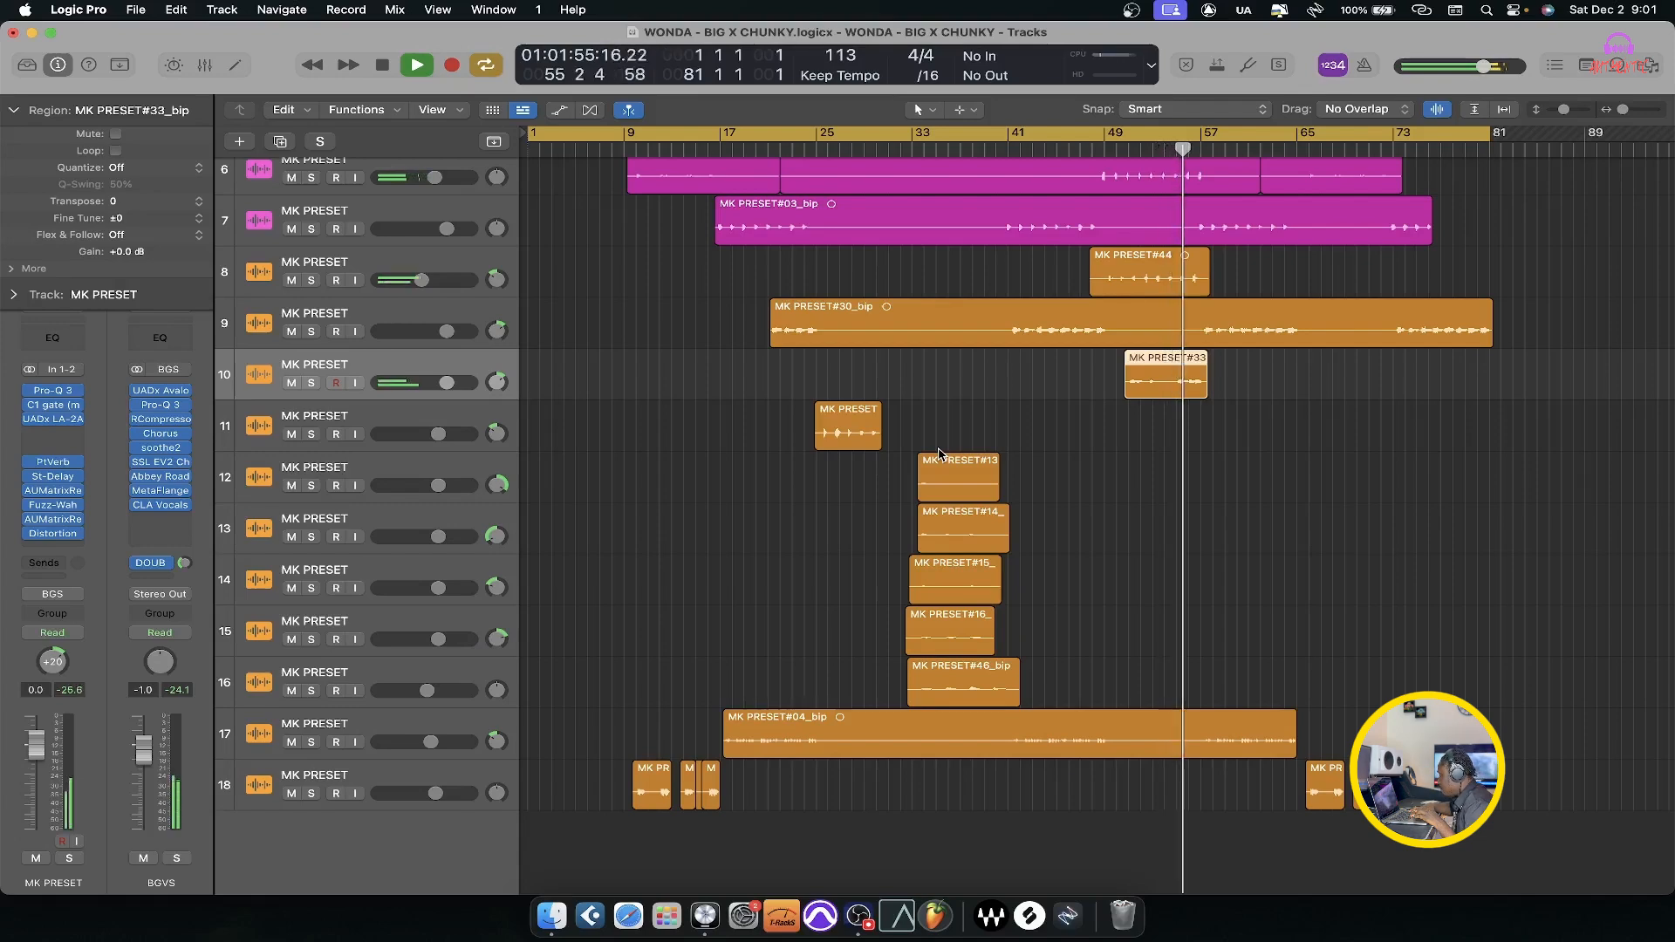
scroll(939, 453, up, 5)
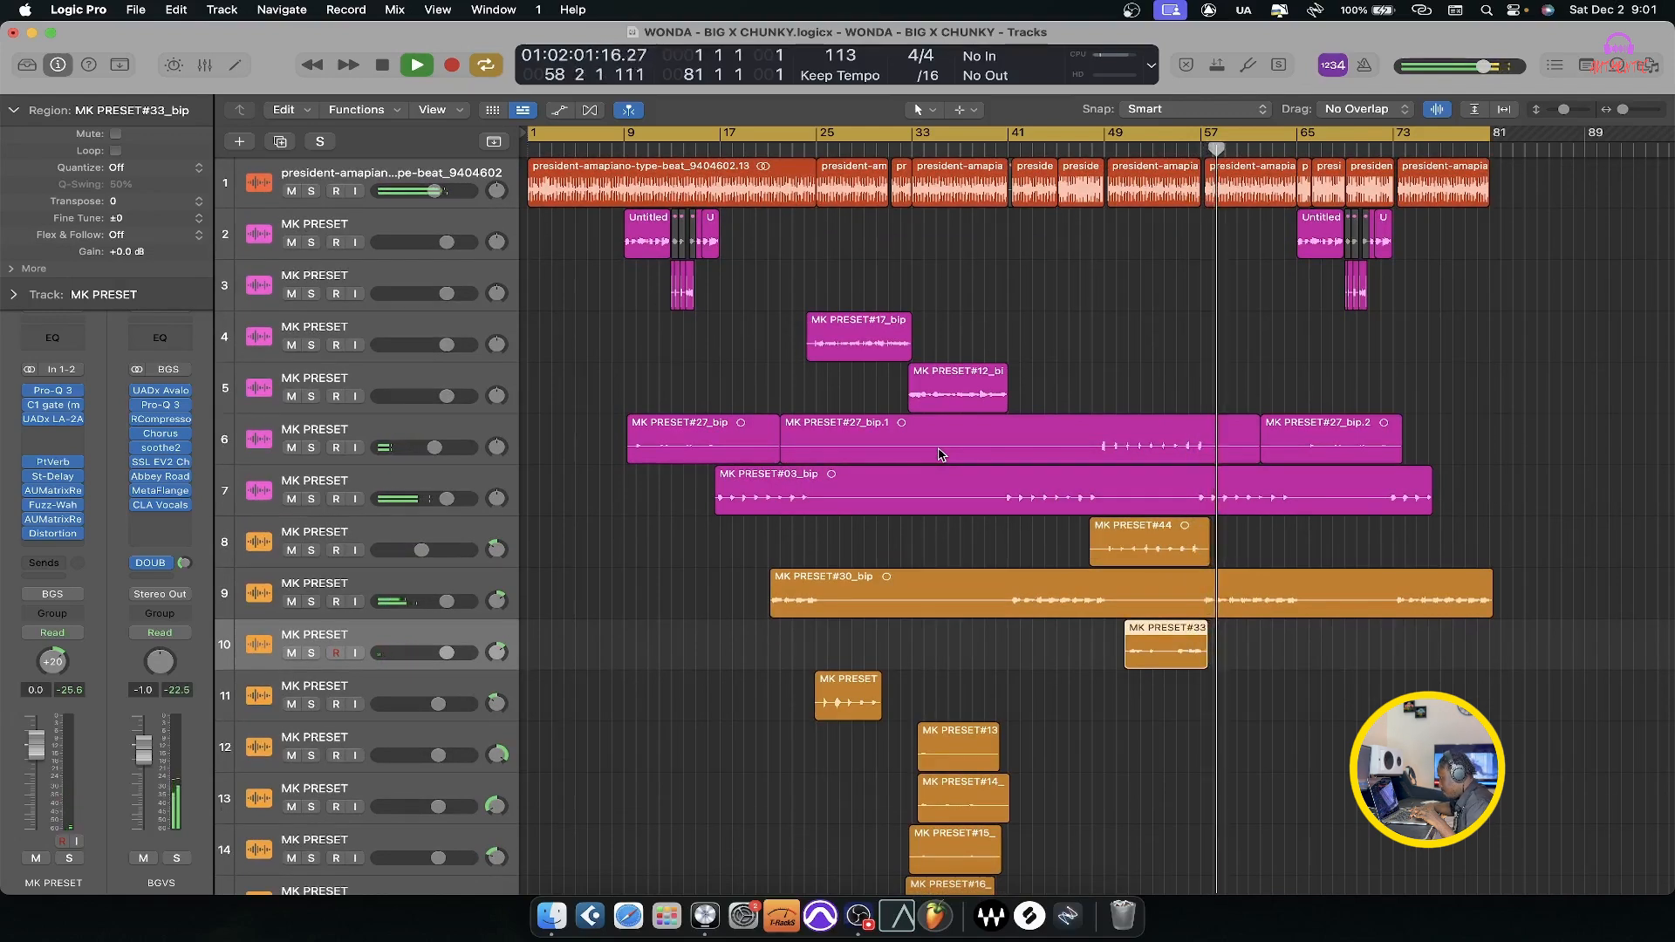
key(space)
Examine the SSL EV2 Channel and Abbey Road Saturator on the VOX bus.
key(x)
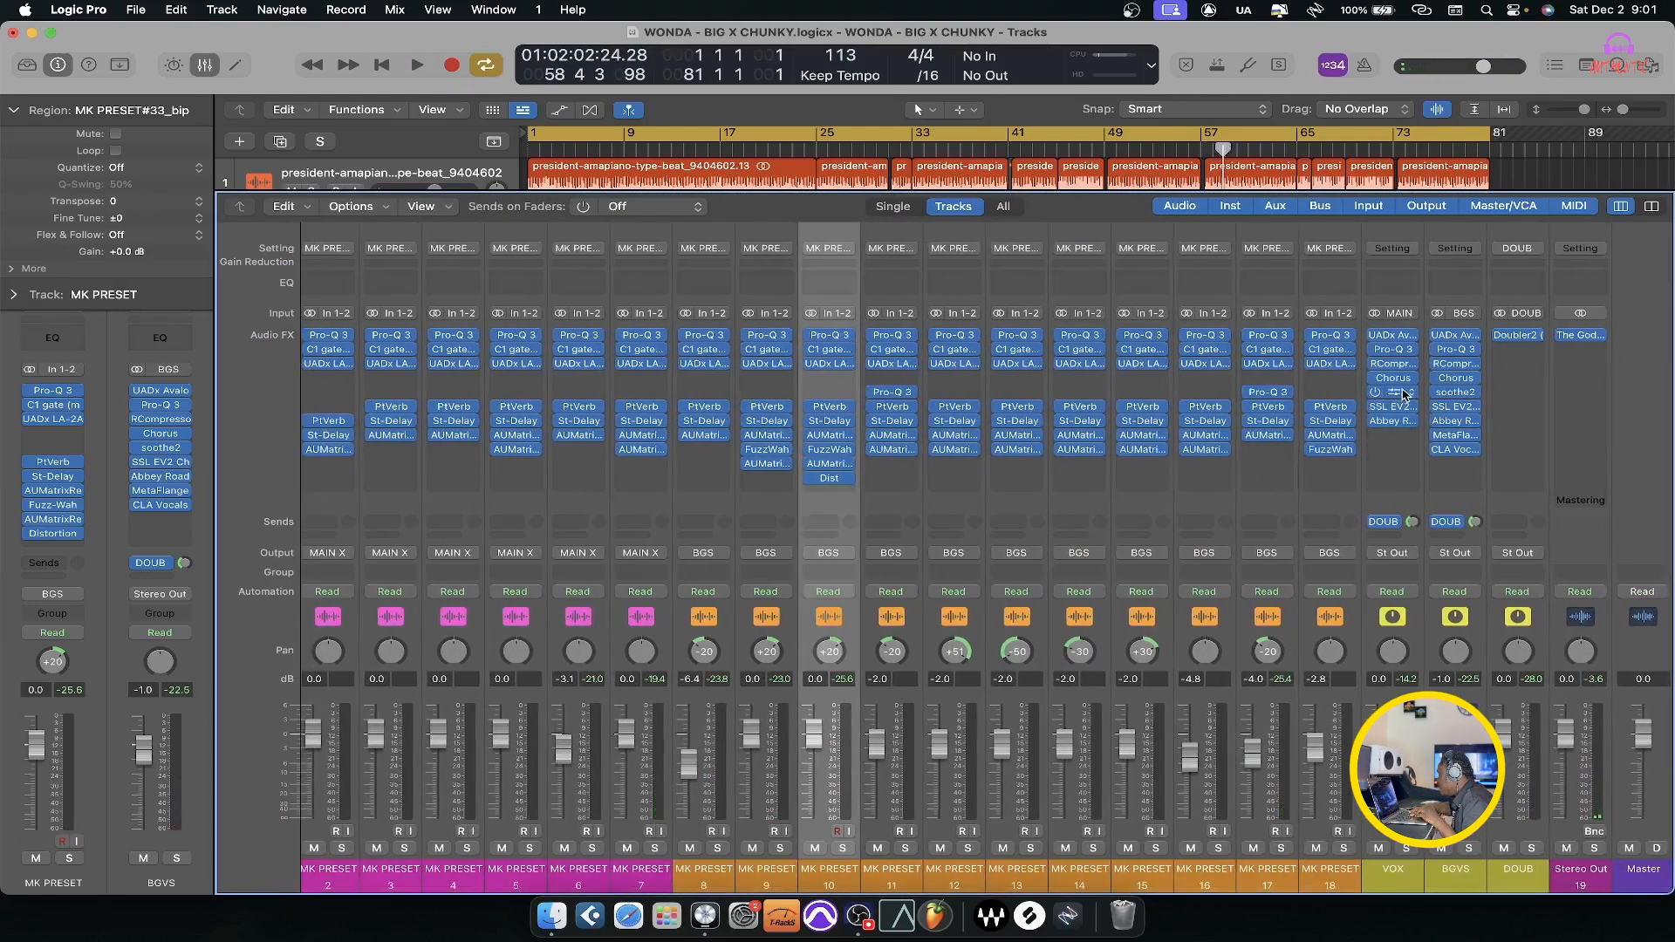
click(1394, 407)
click(1388, 423)
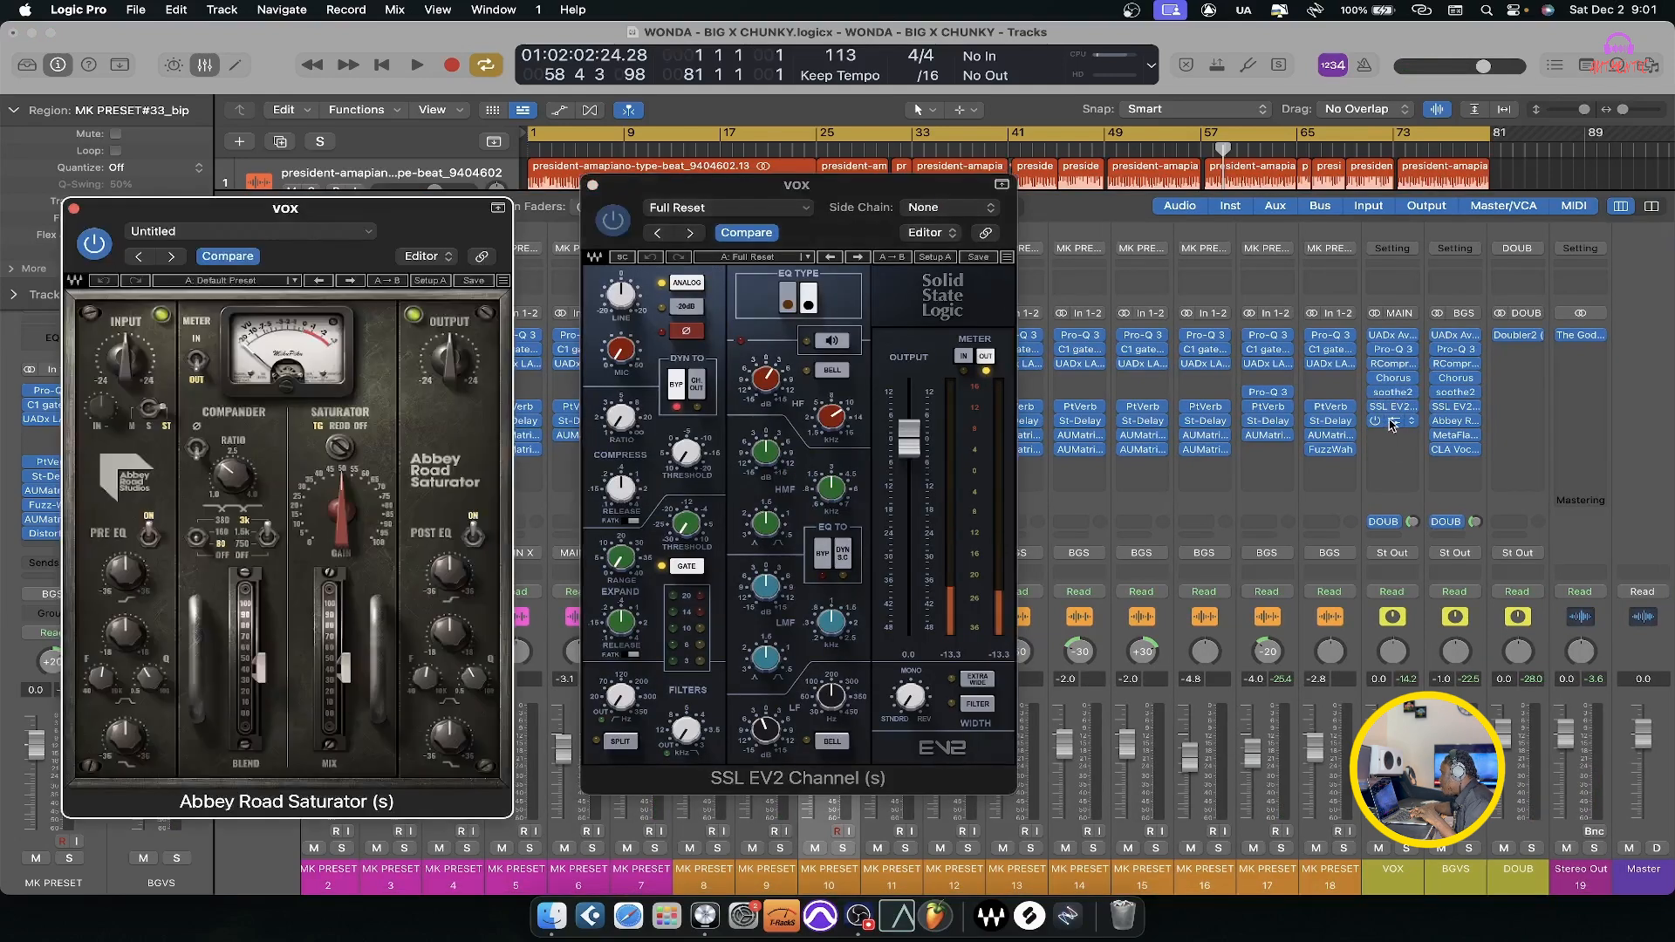
Examine the Abbey Road Saturator, MetaFlanger and CLA Vocals on the BGVS bus, and close all plug-in windows.
click(1457, 423)
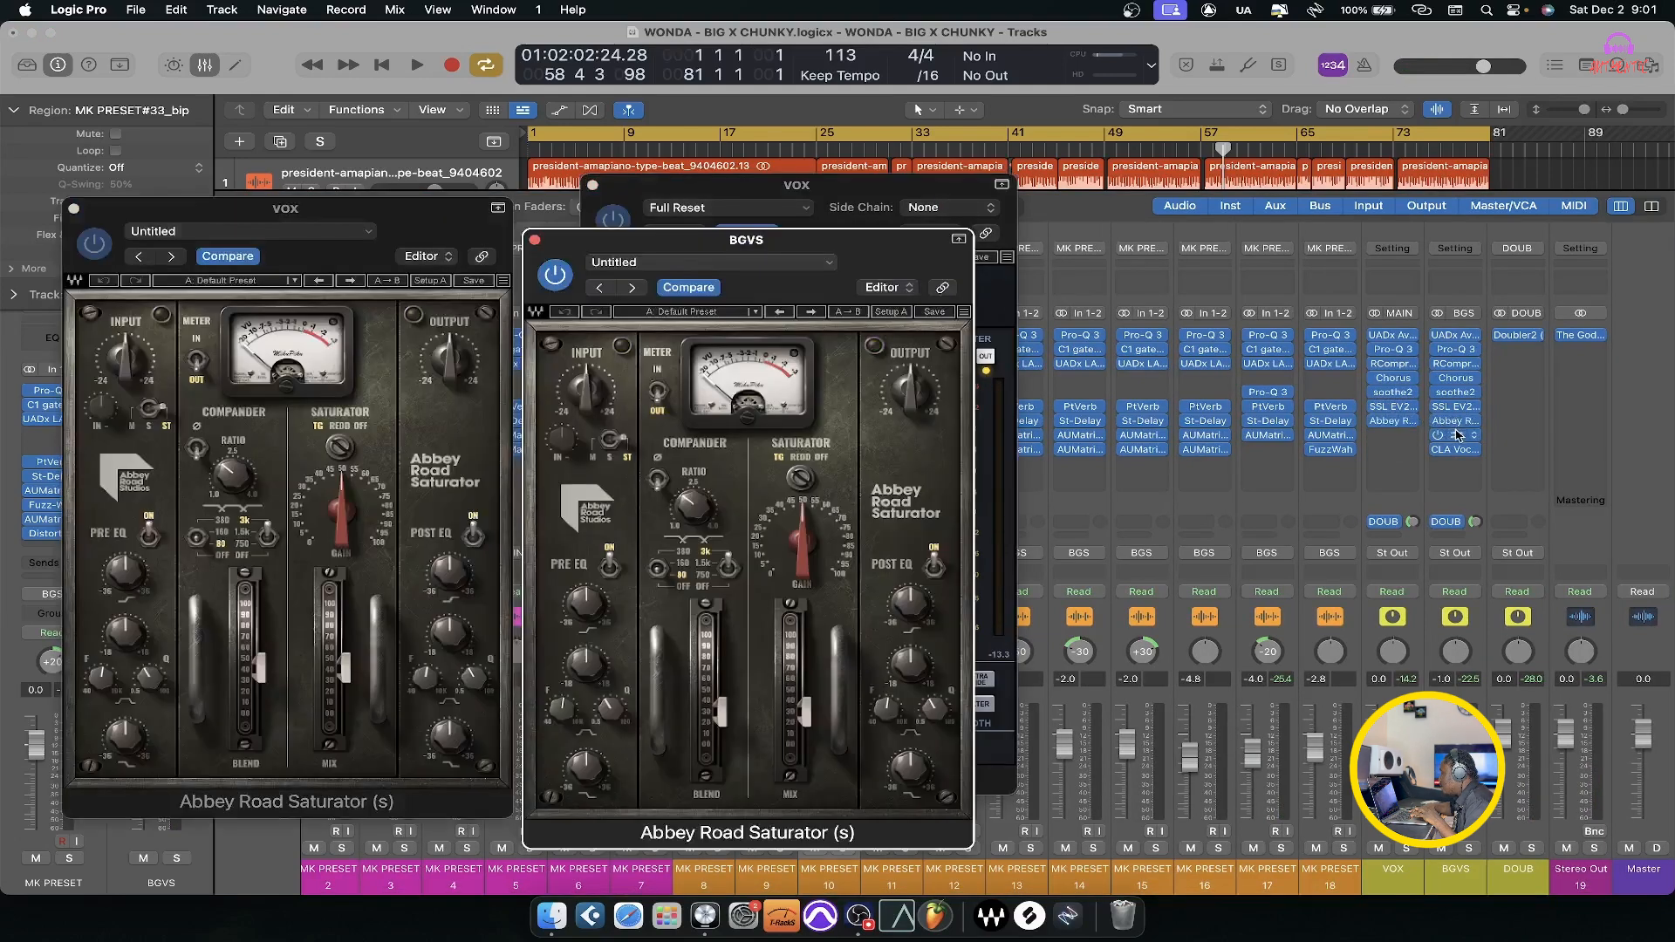
click(1455, 435)
click(1455, 450)
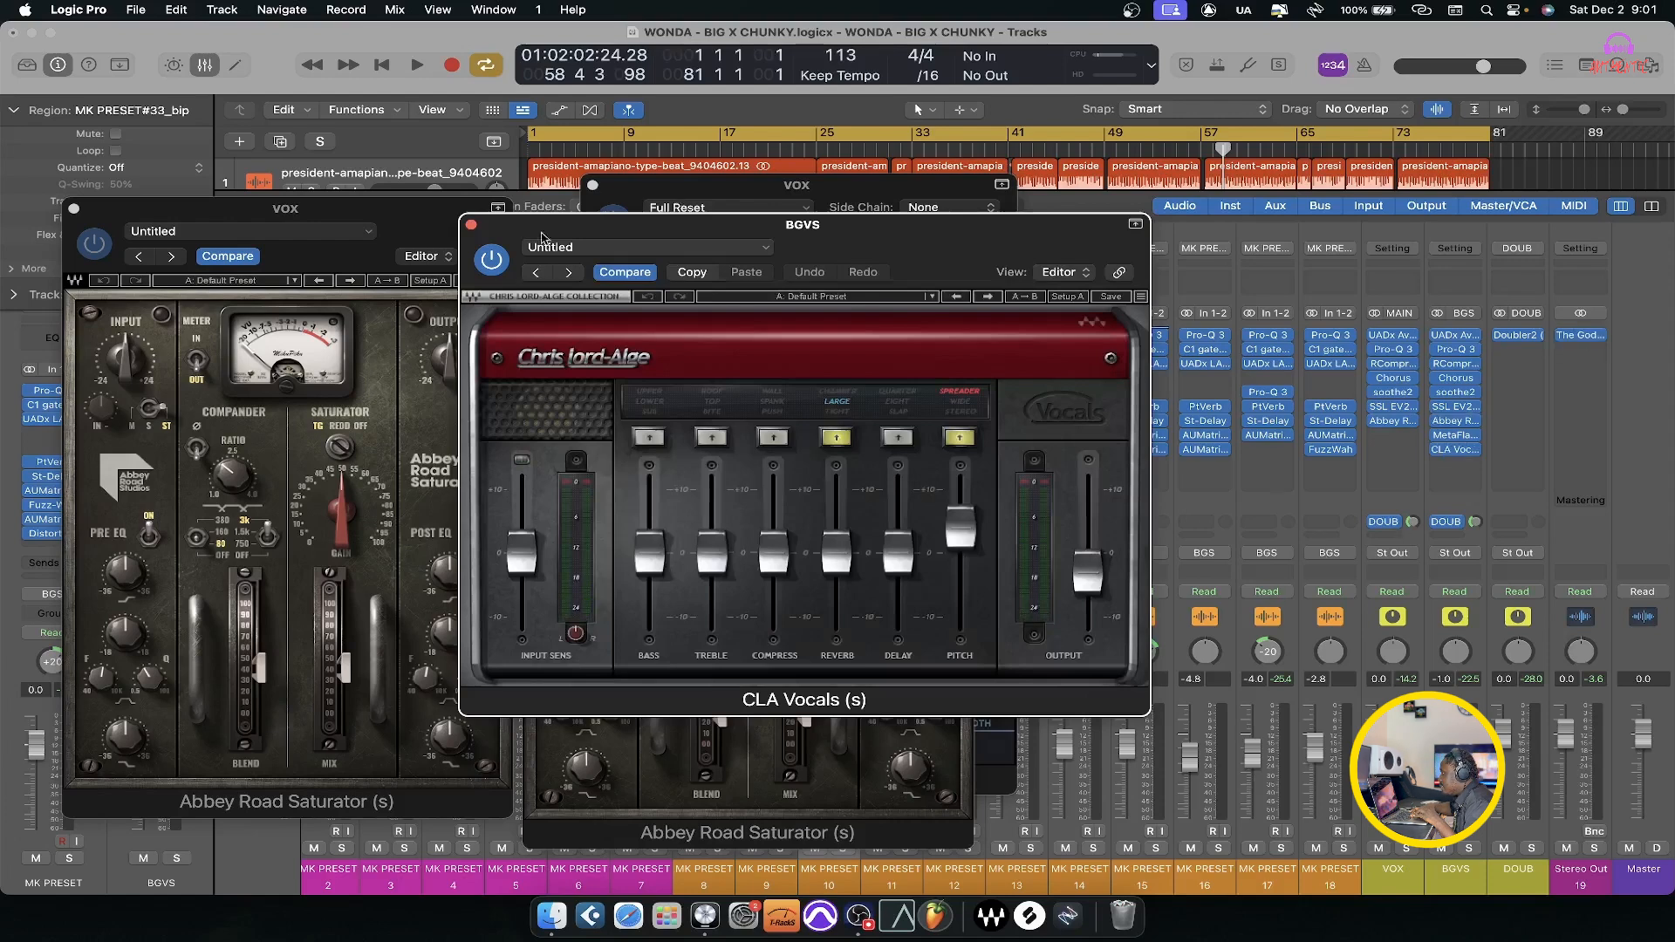
click(470, 225)
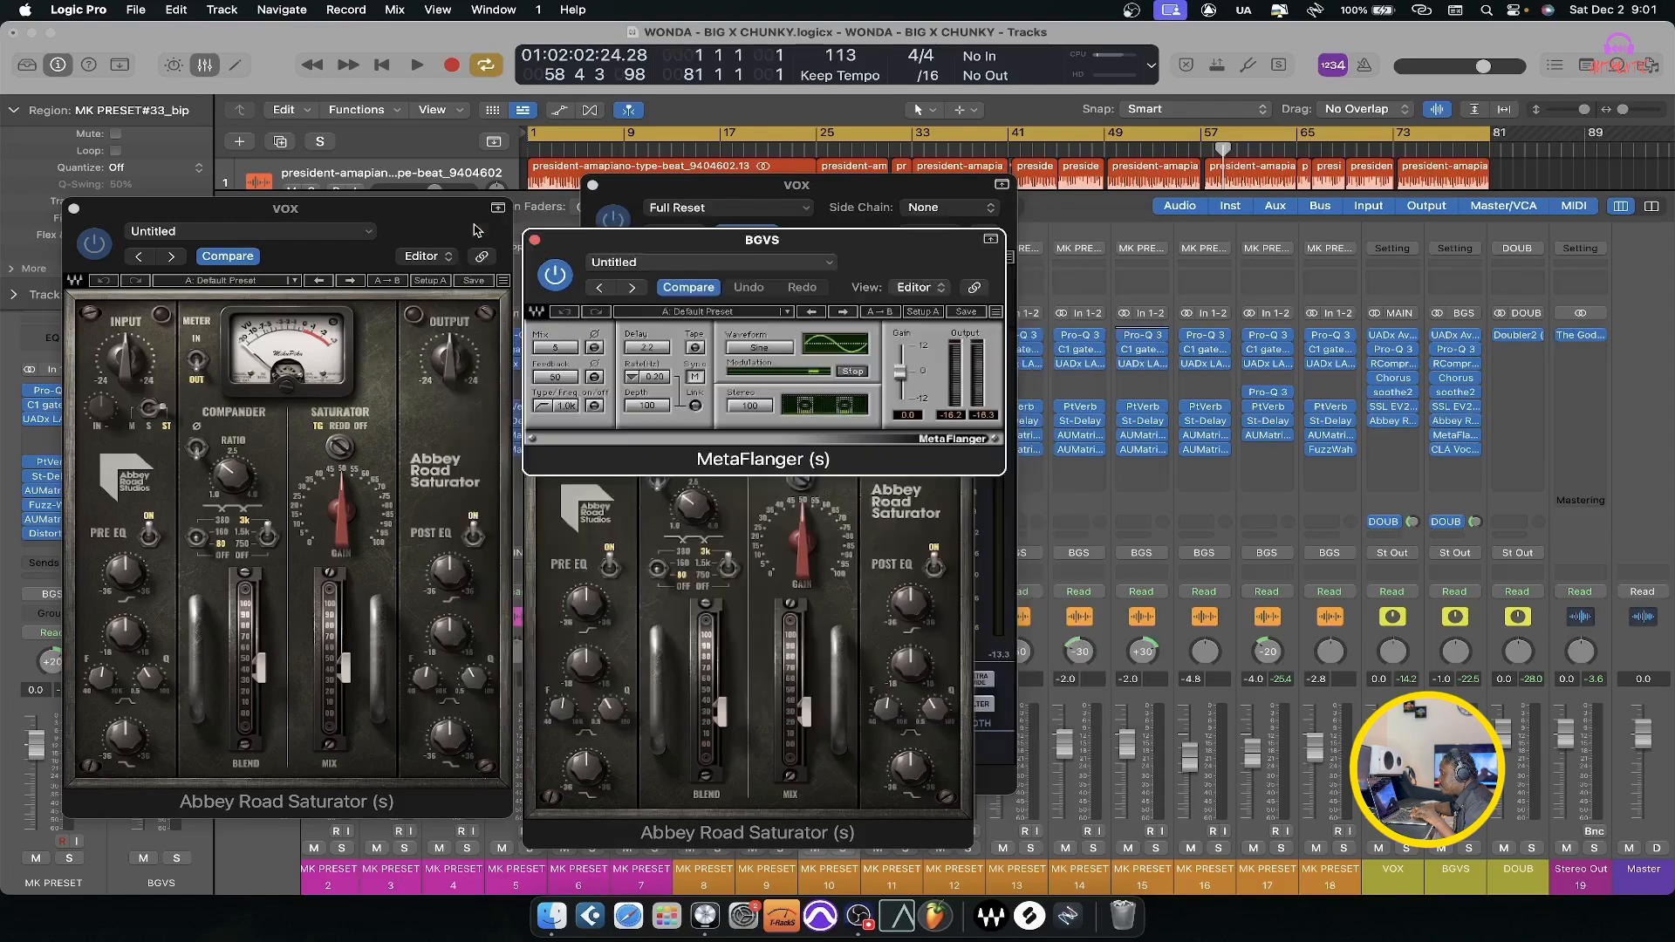
click(75, 208)
click(535, 240)
click(593, 185)
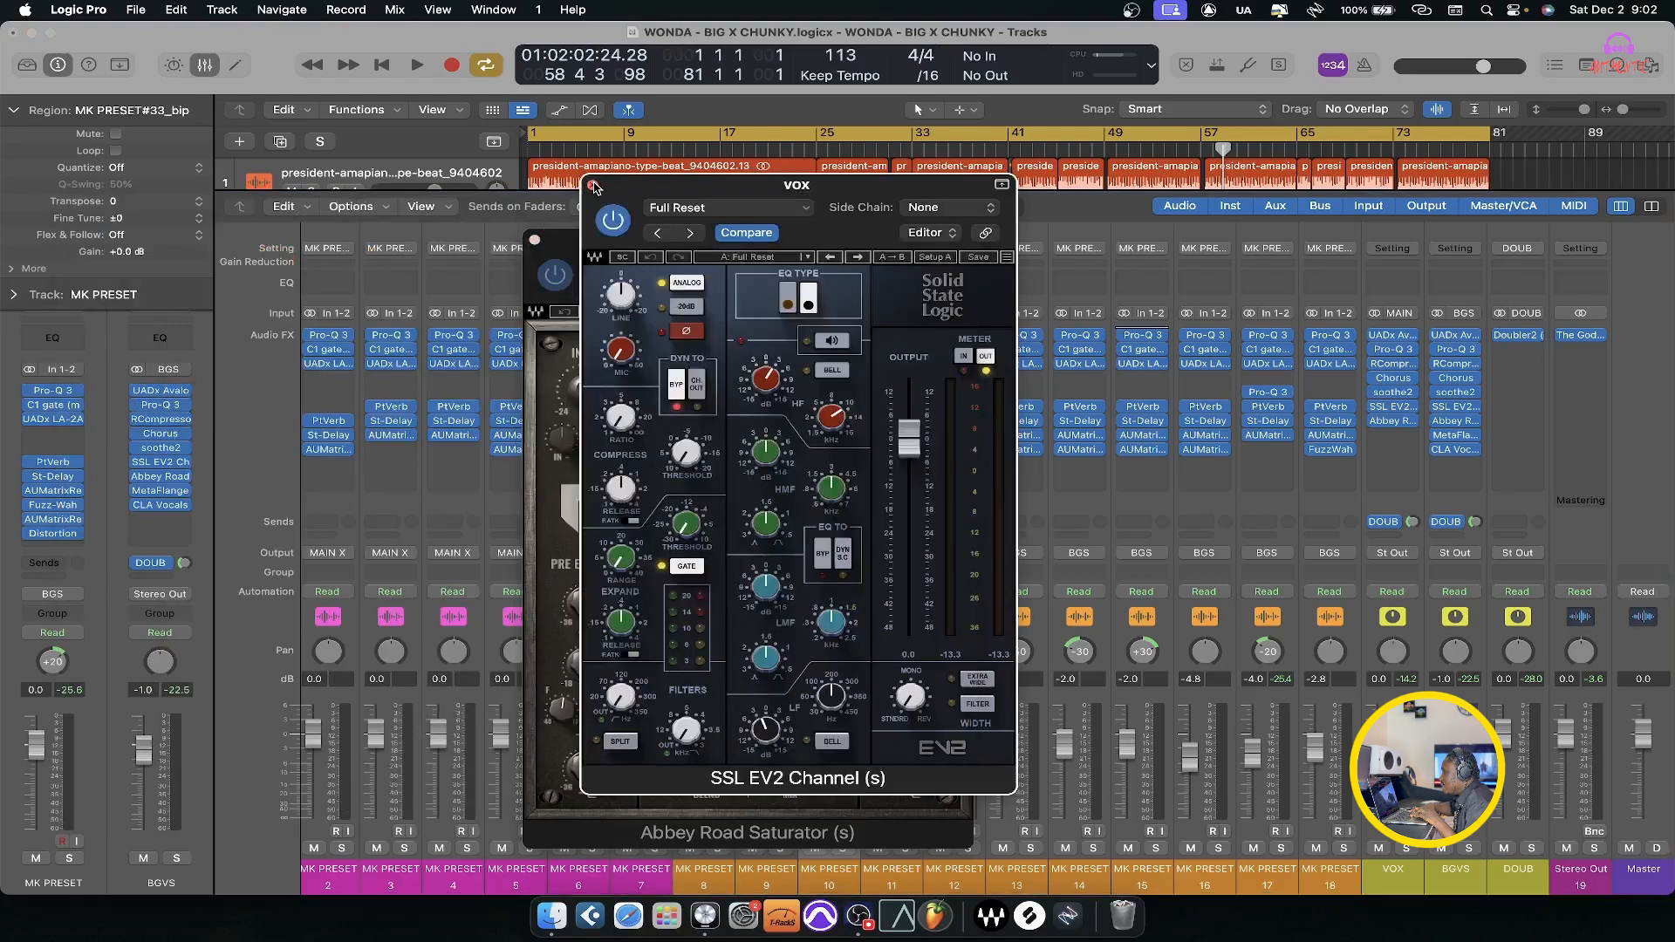
click(593, 185)
click(535, 240)
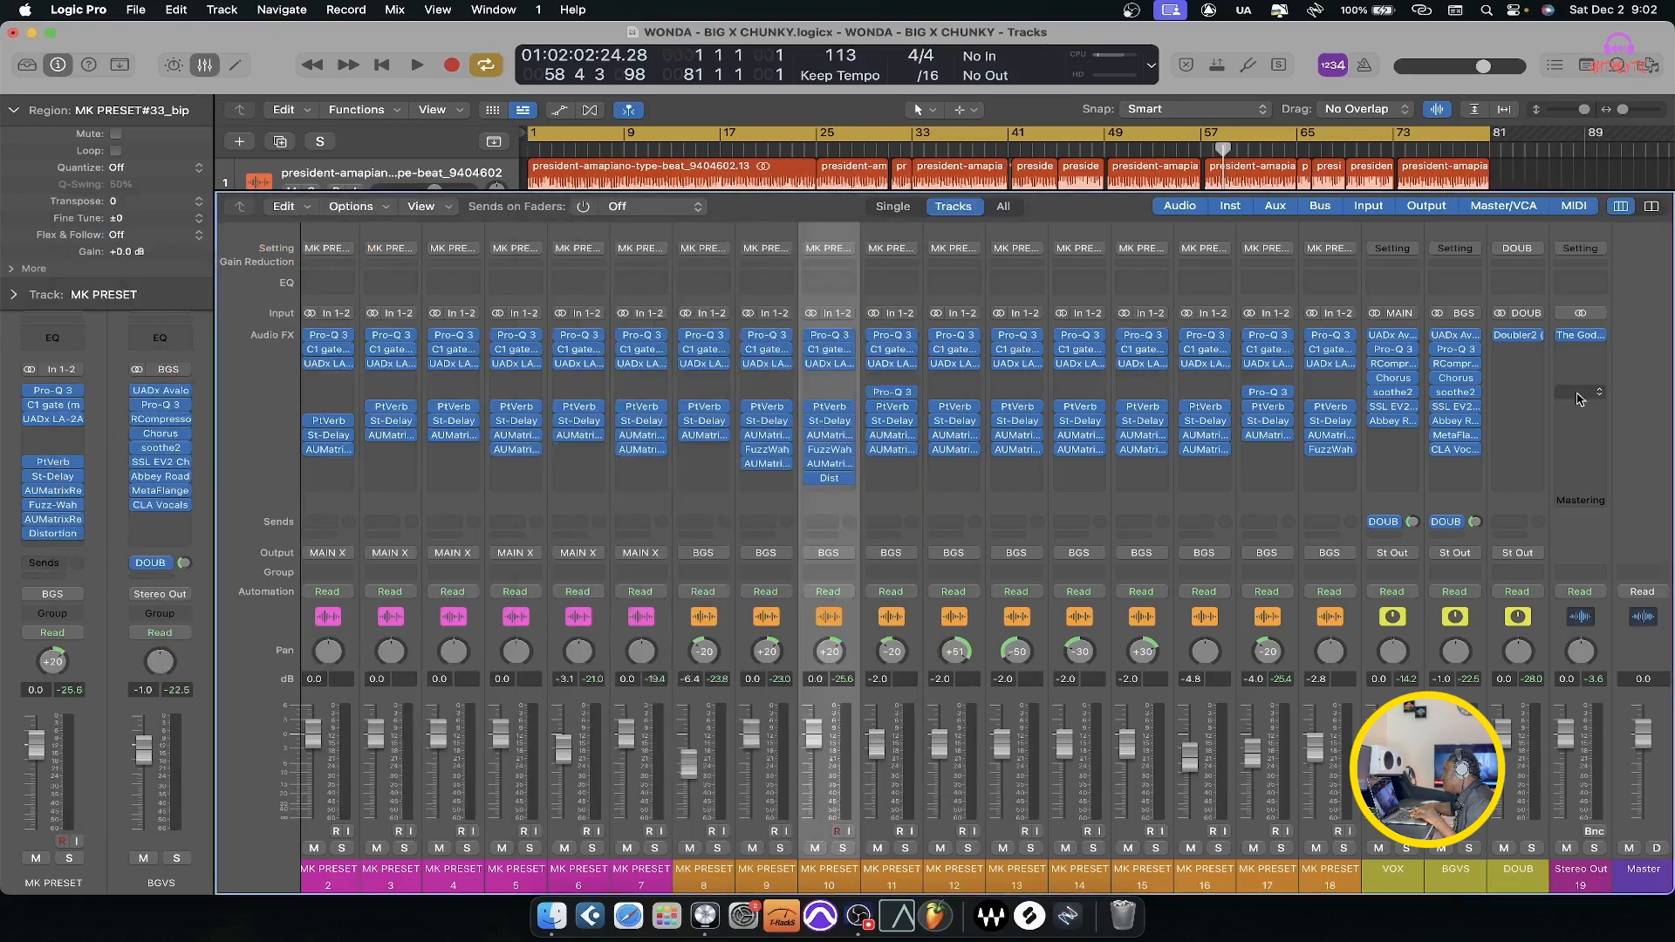
Examine The God Particle on the stereo output and return to the arrangement with the beat track selected.
click(1582, 336)
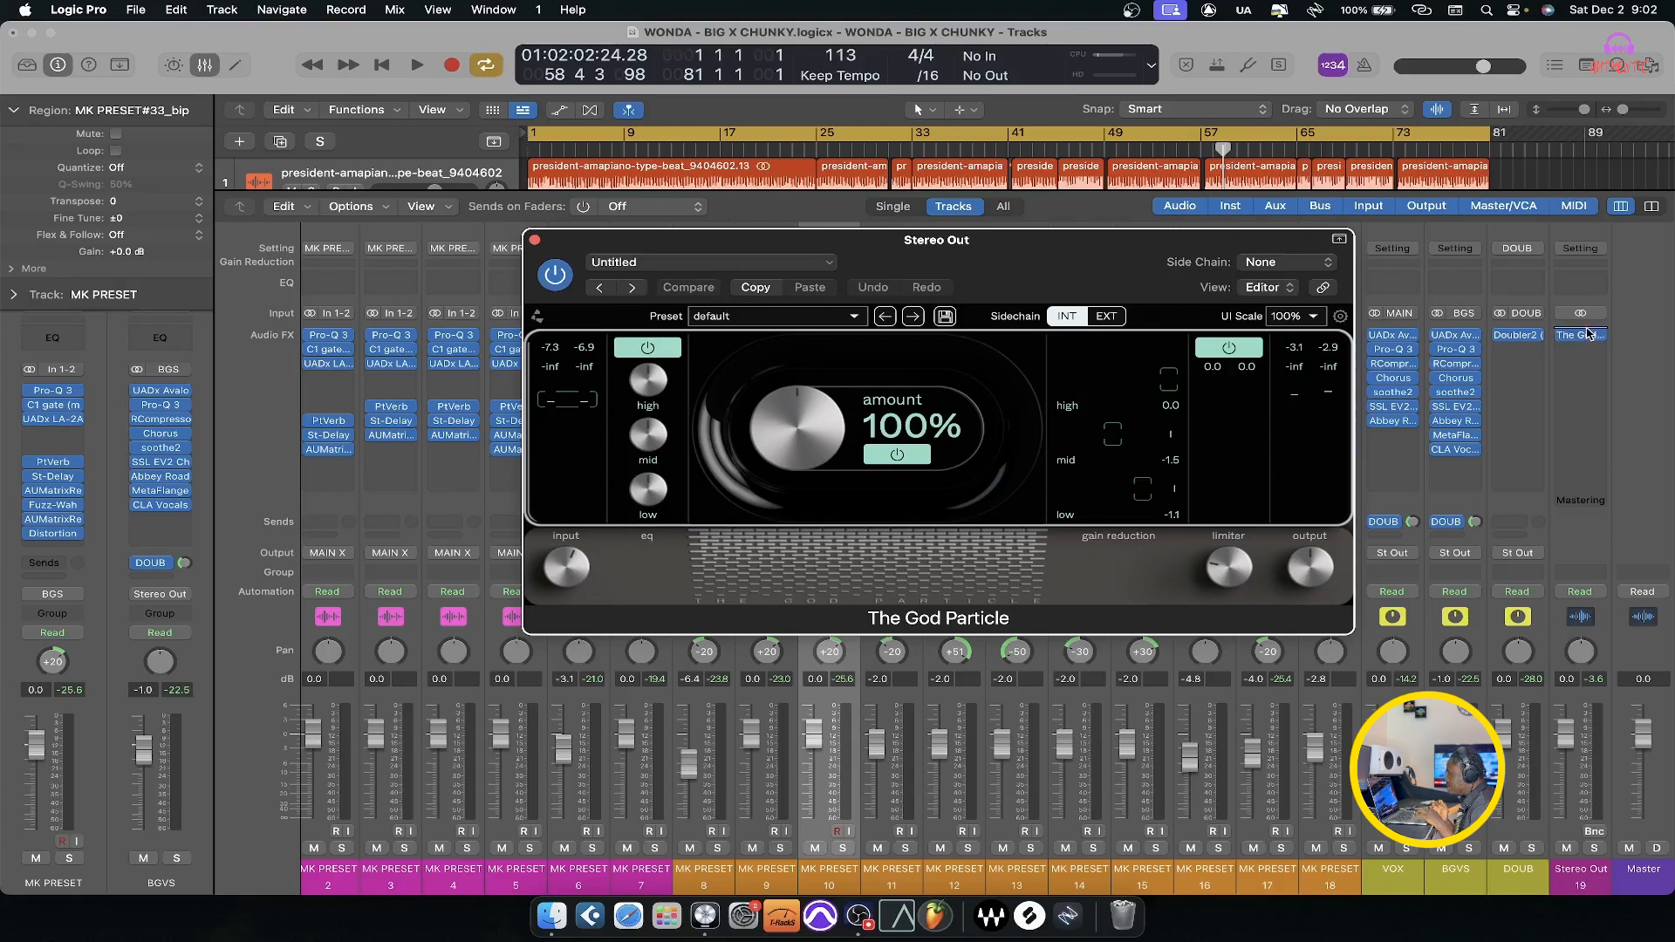
click(1588, 332)
click(1632, 286)
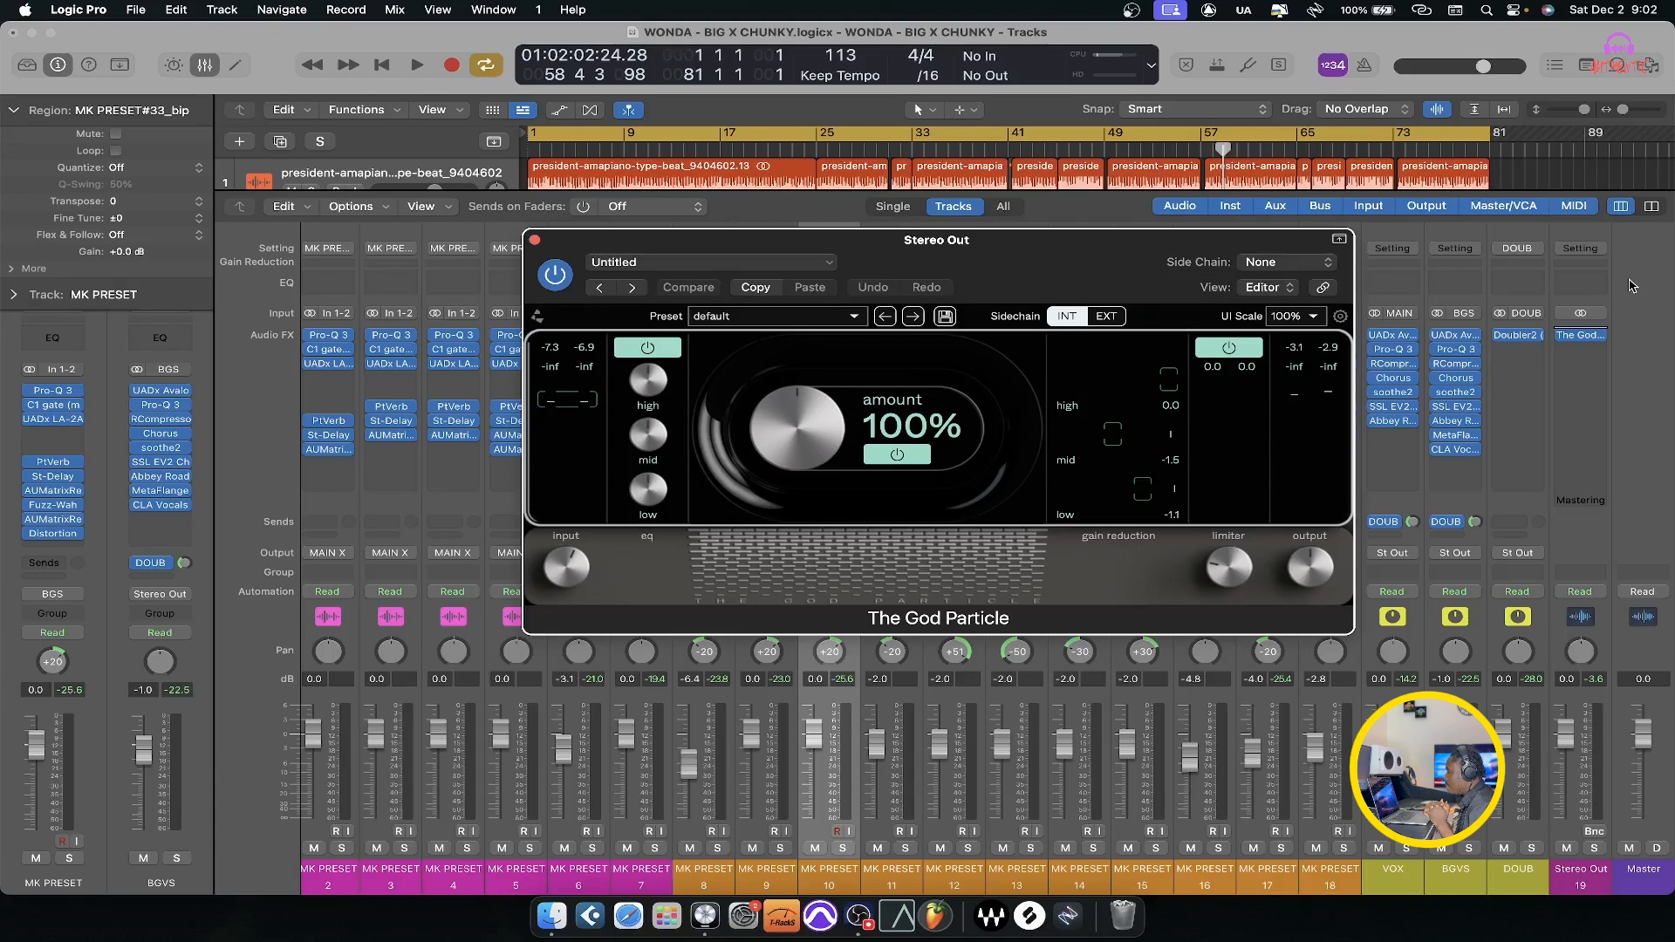
key(x)
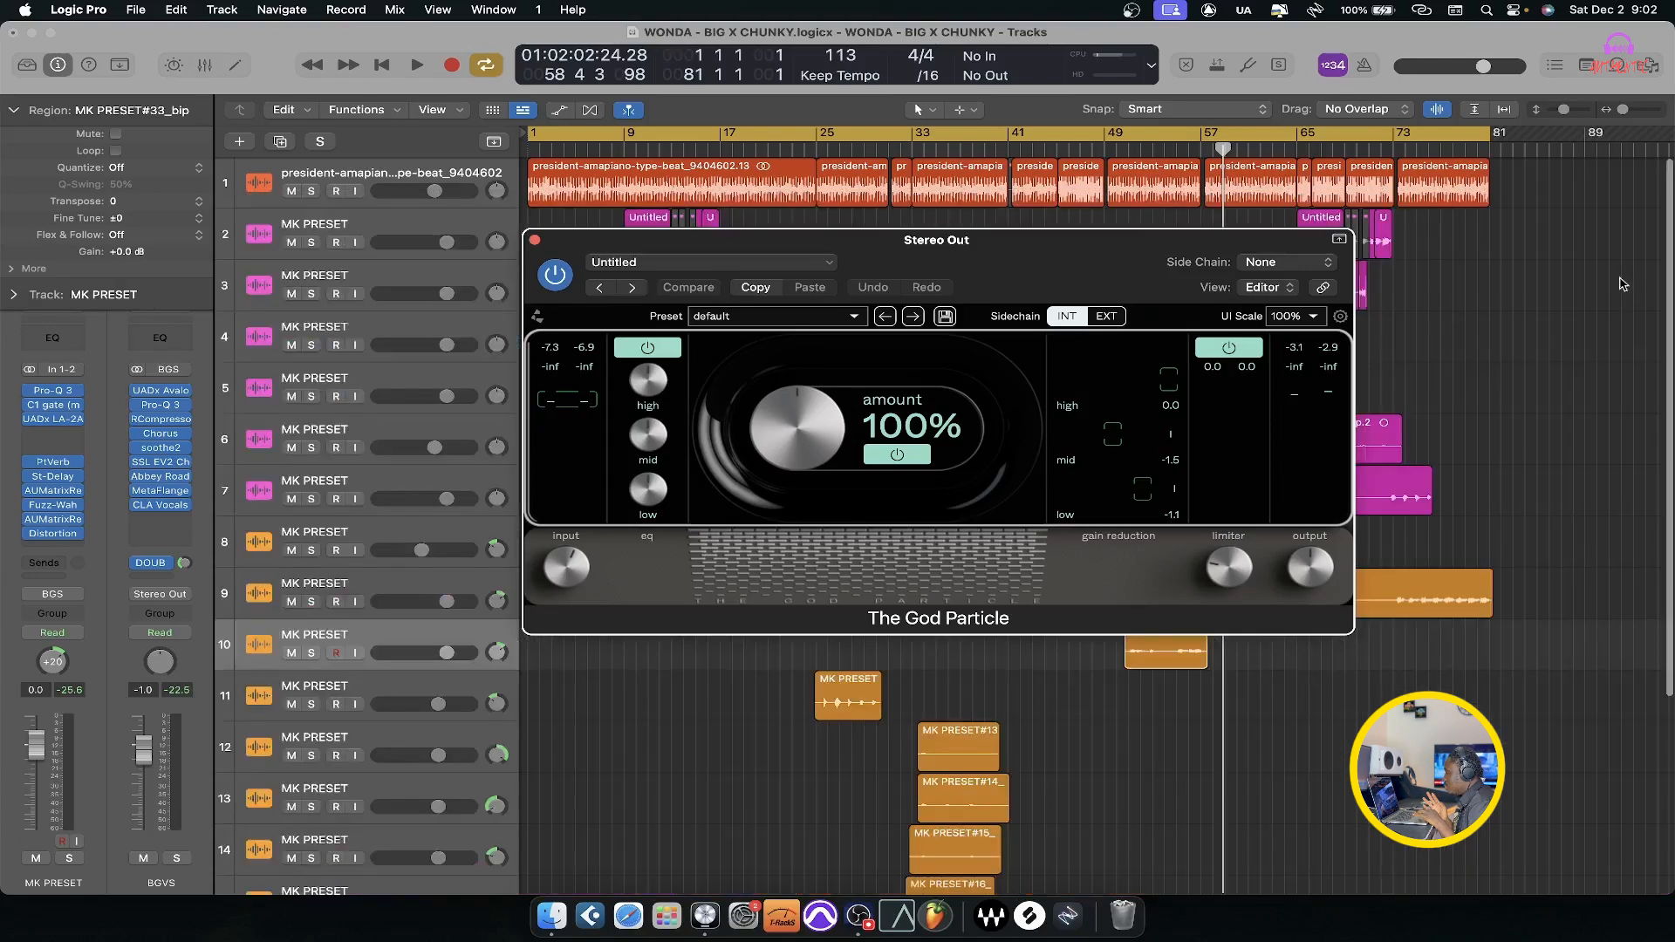
click(368, 175)
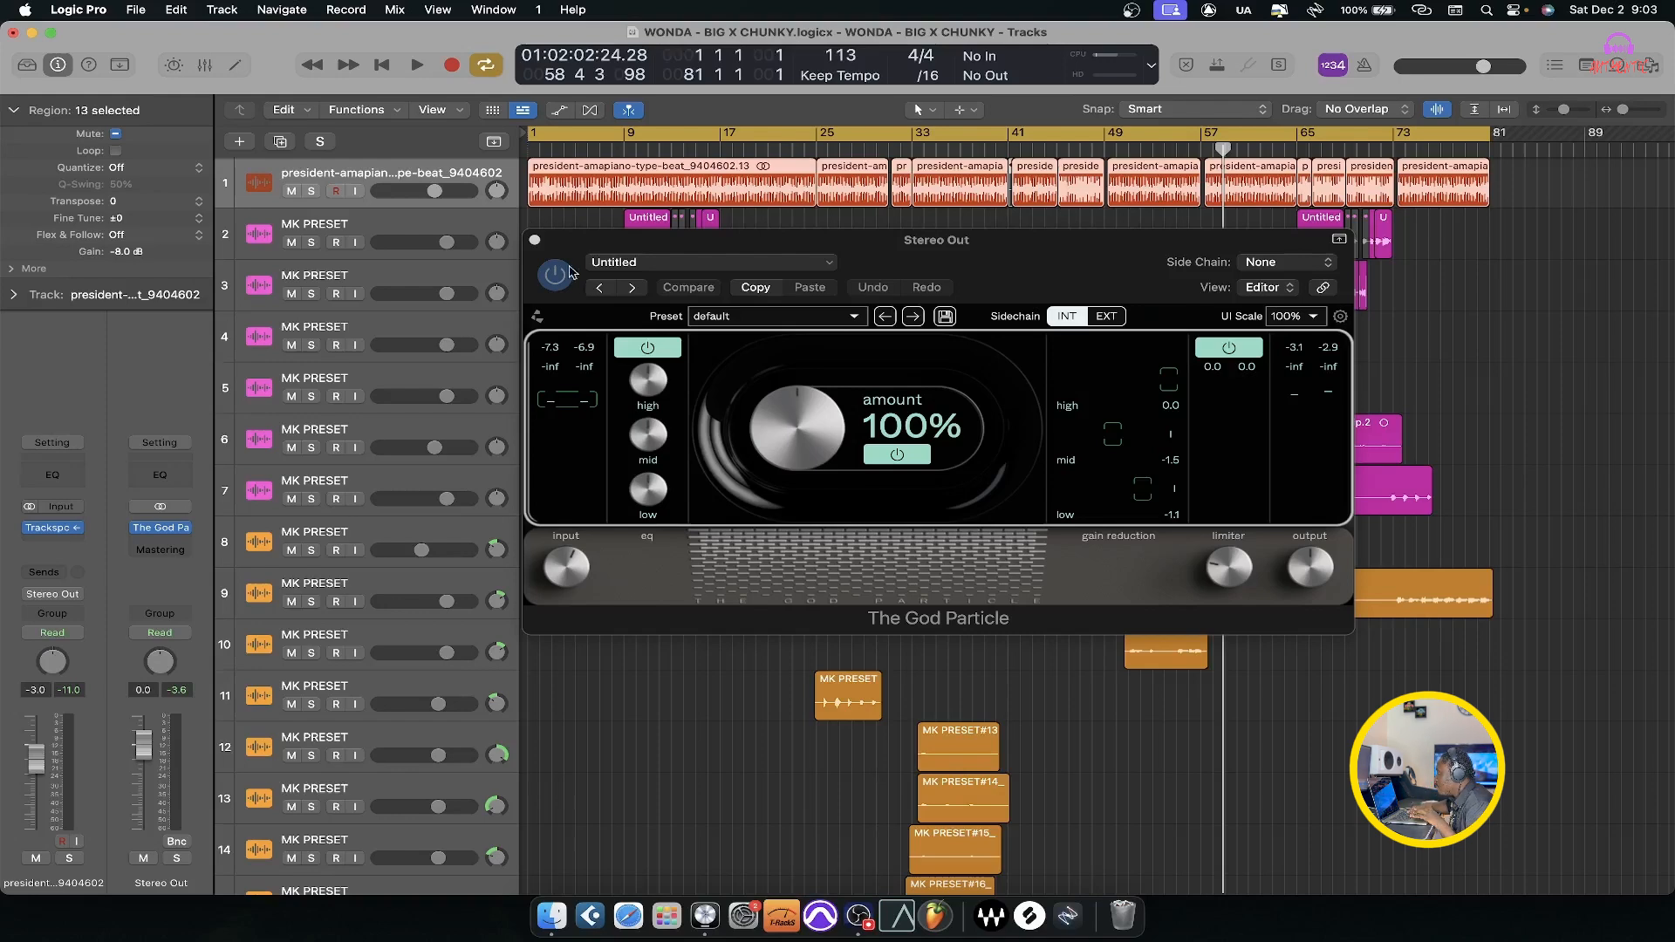
click(535, 240)
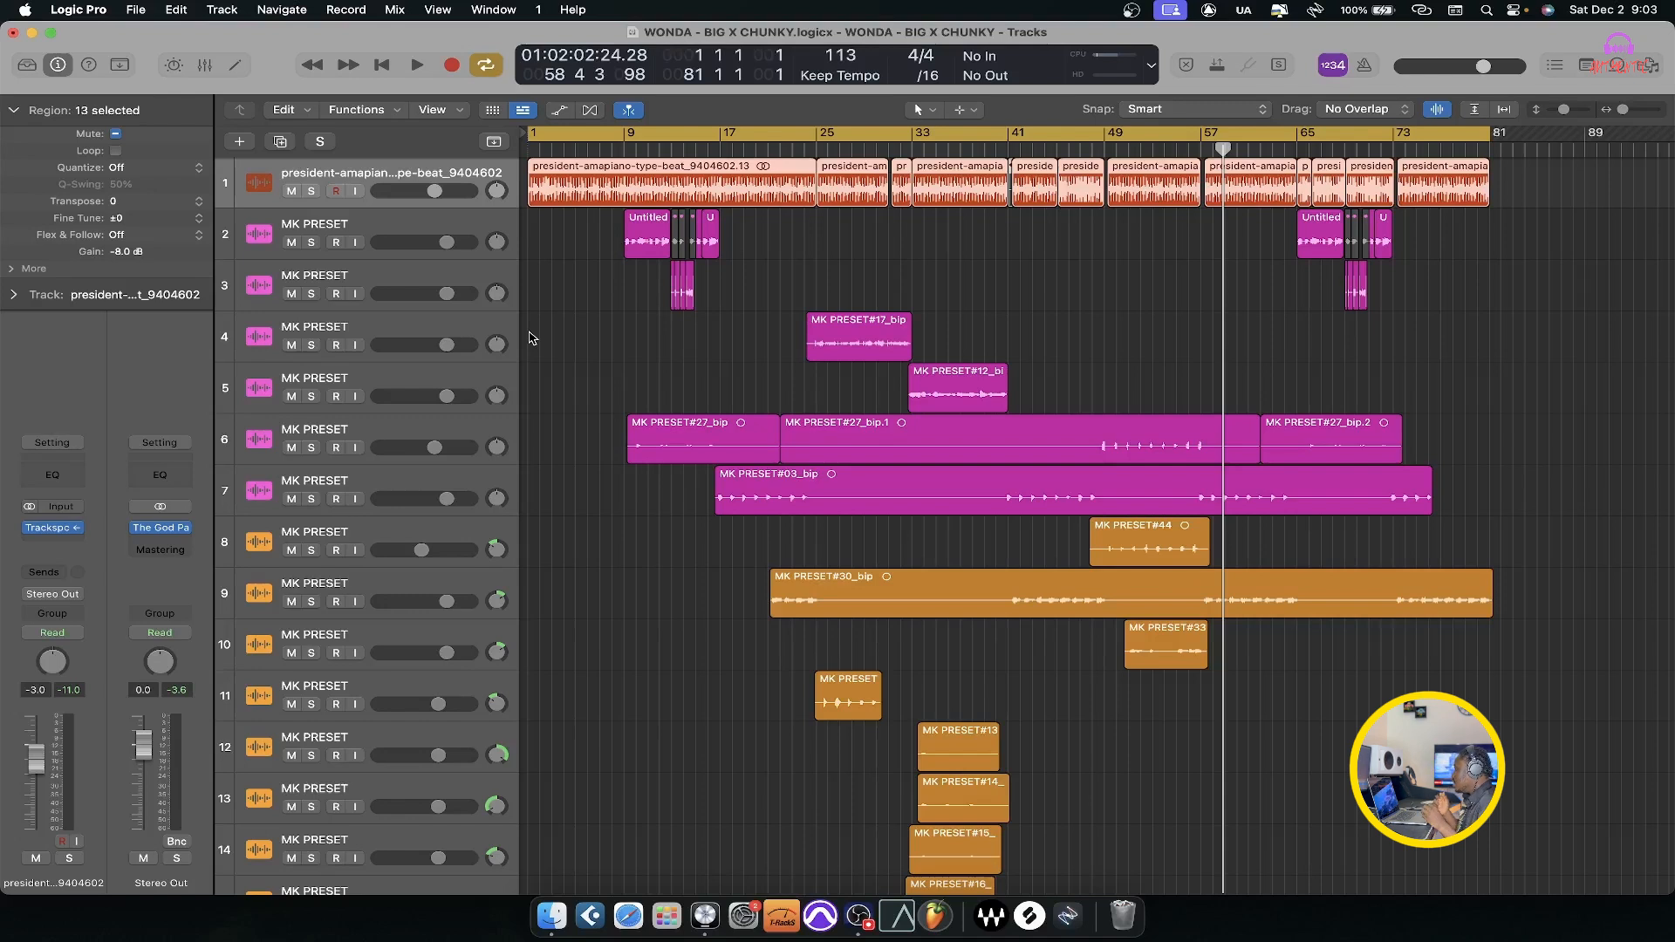
Select all regions on the beat track and lower the track's volume fader to -6.2 dB.
click(1453, 259)
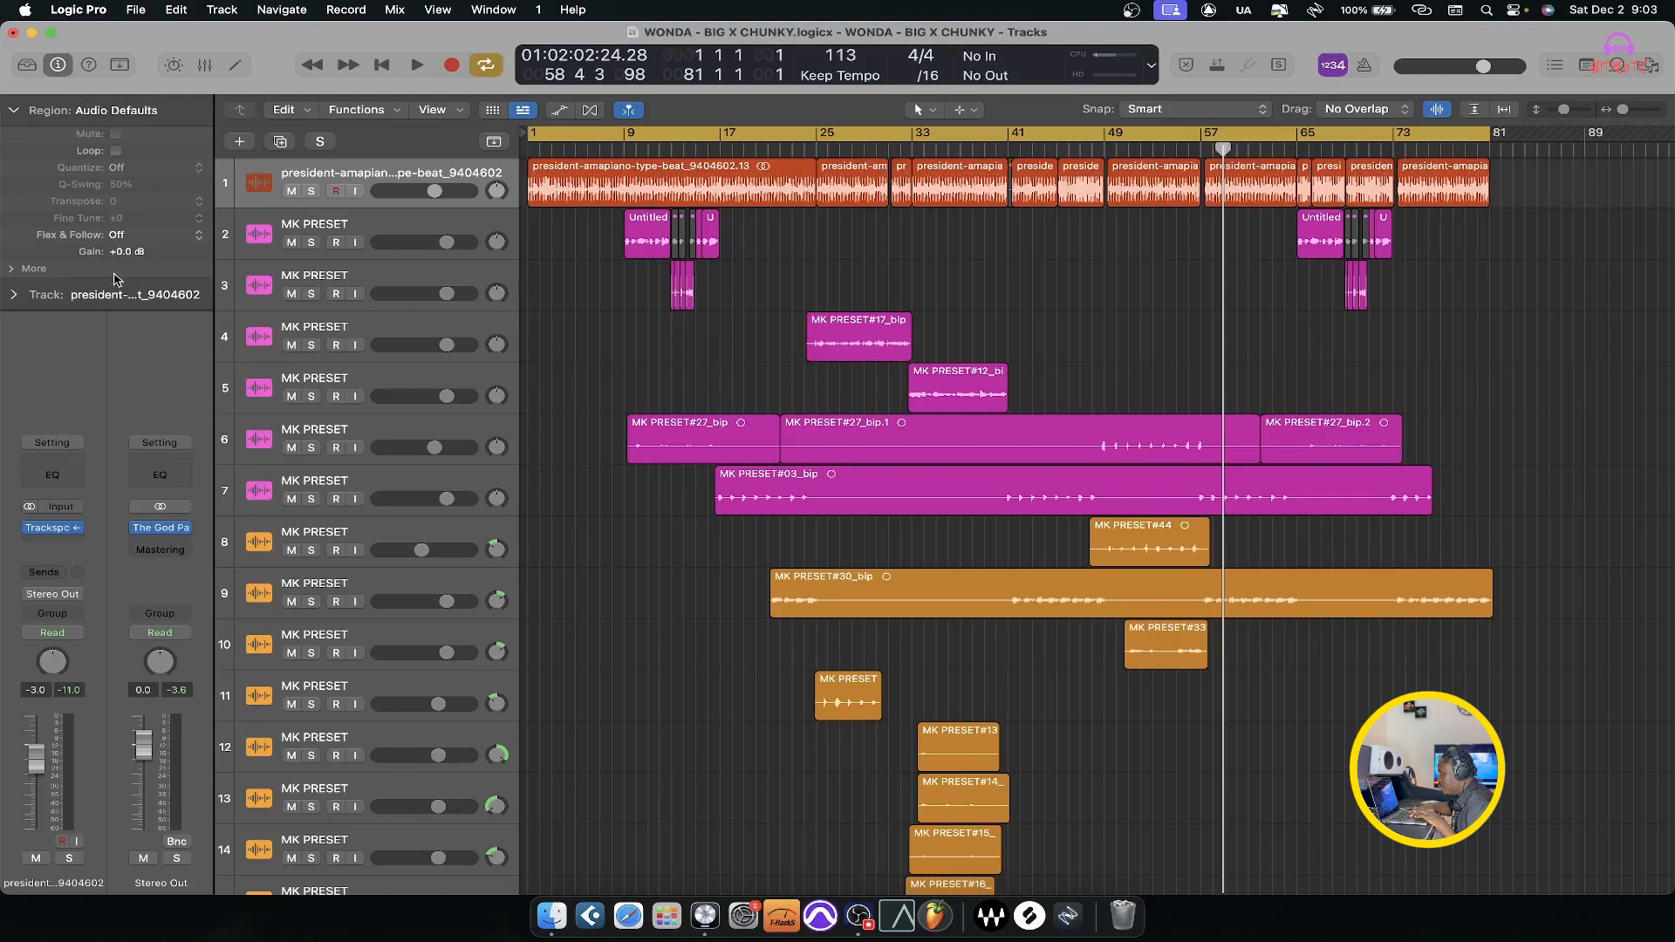
drag(1527, 181, 548, 206)
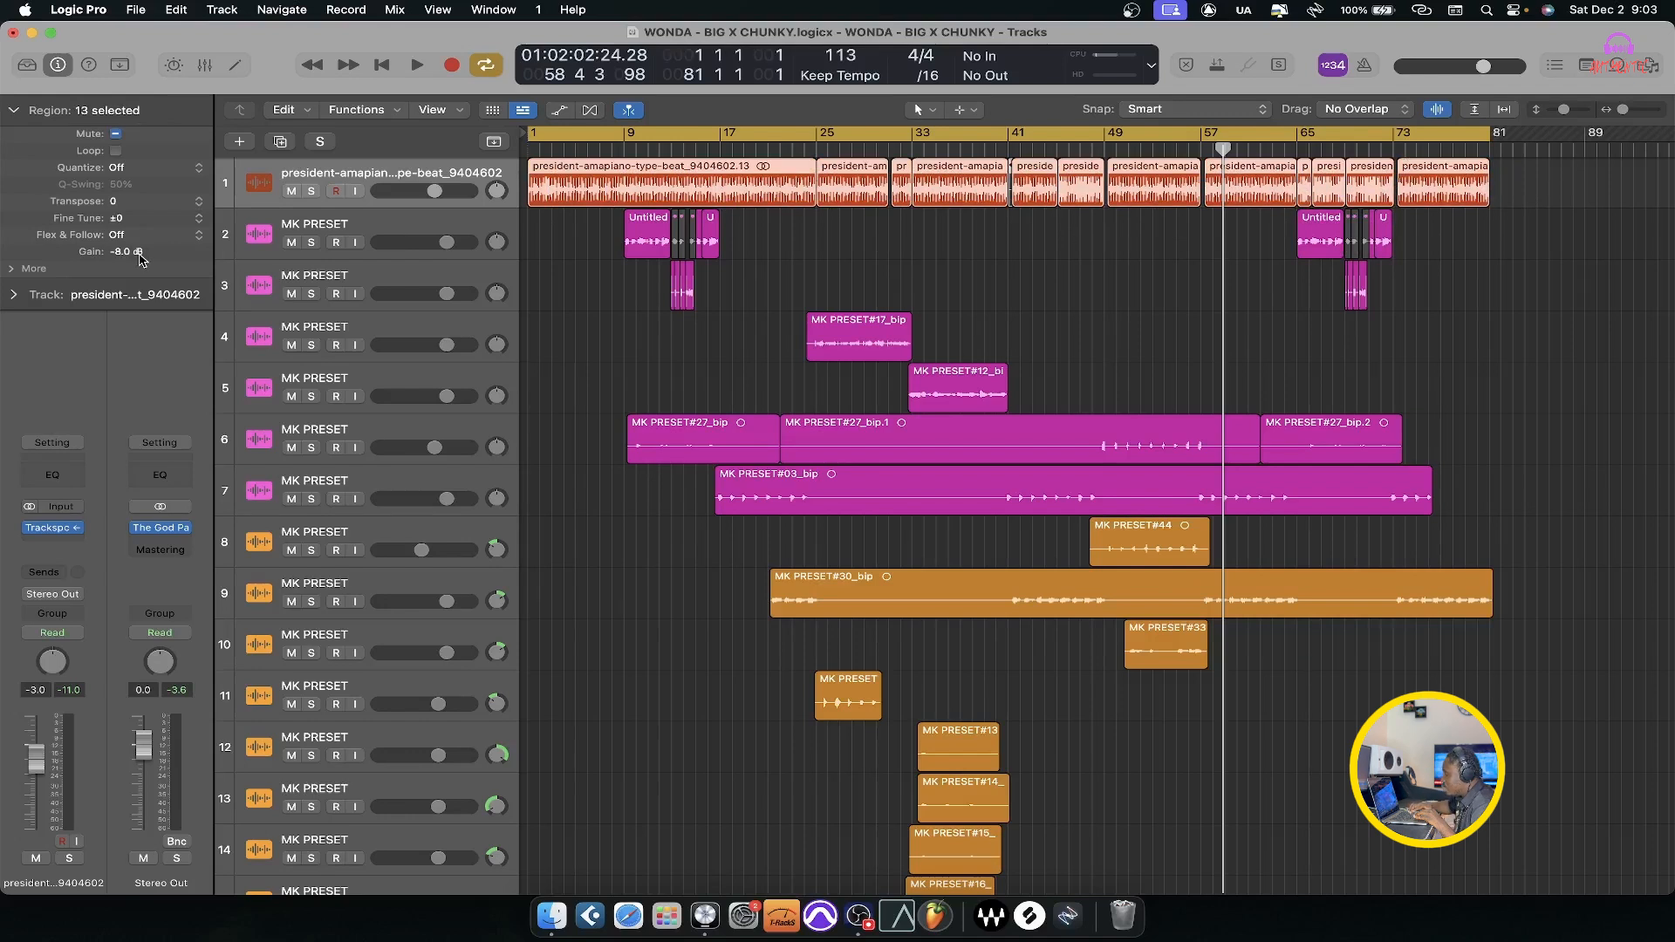
mouse_move(34, 771)
mouse_down()
mouse_move(35, 787)
mouse_move(35, 769)
mouse_up()
key(x)
drag(320, 771, 317, 786)
key(x)
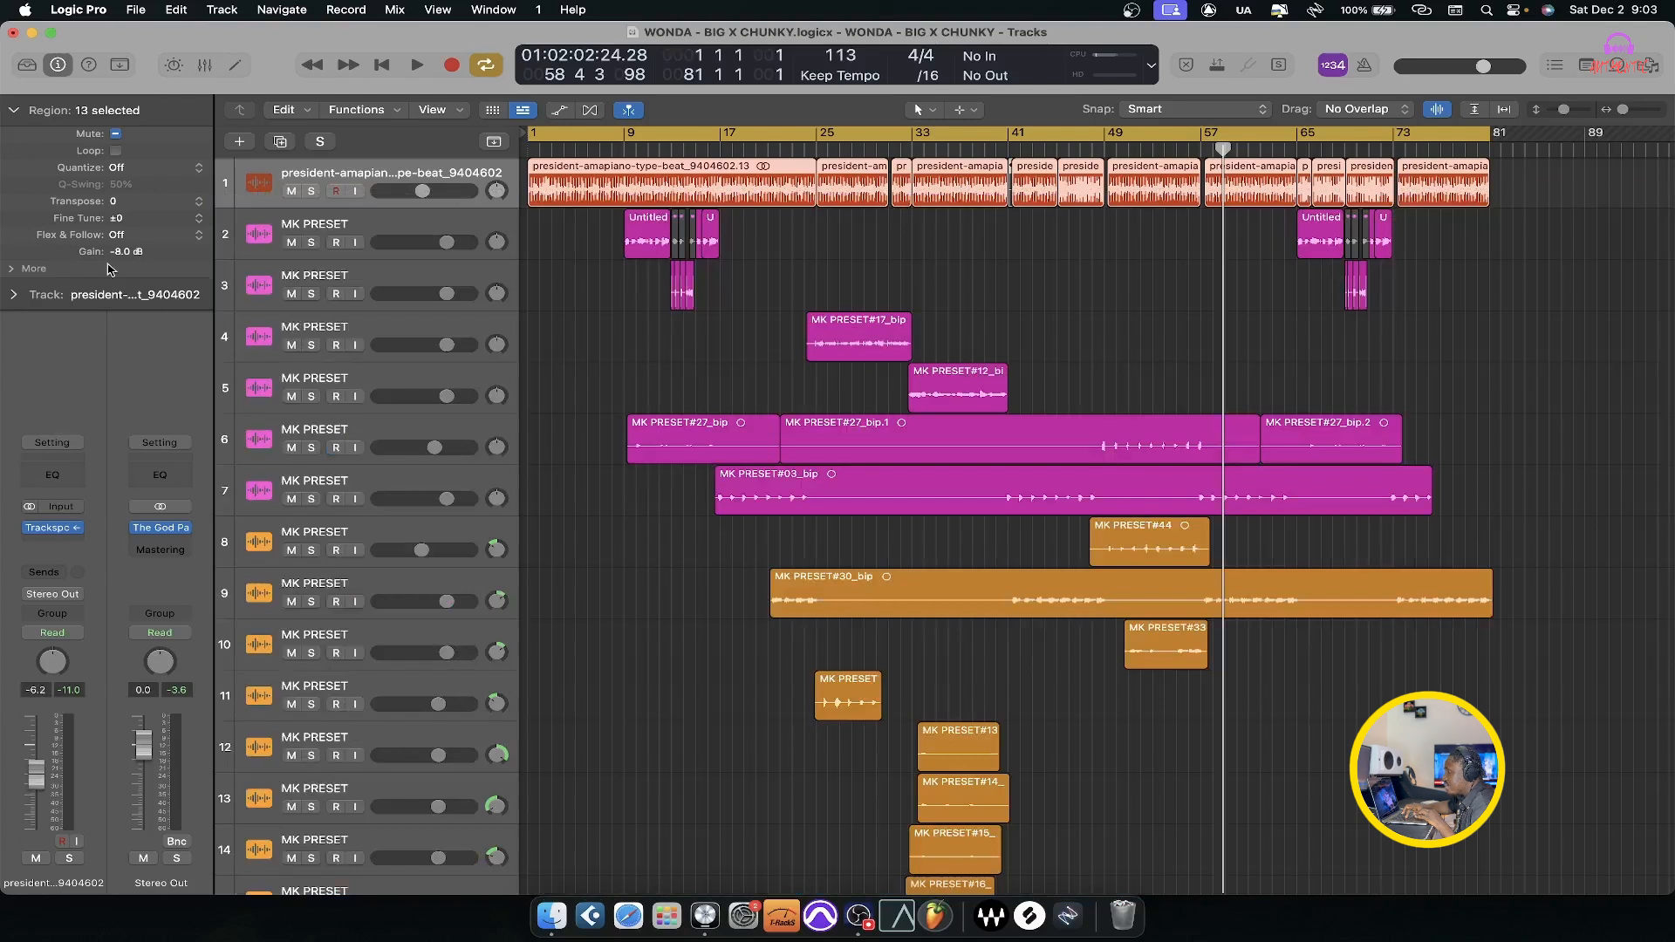
Try lowering the gain of the selected beat regions to -13.8 dB, and undo the gain change.
drag(157, 252, 157, 279)
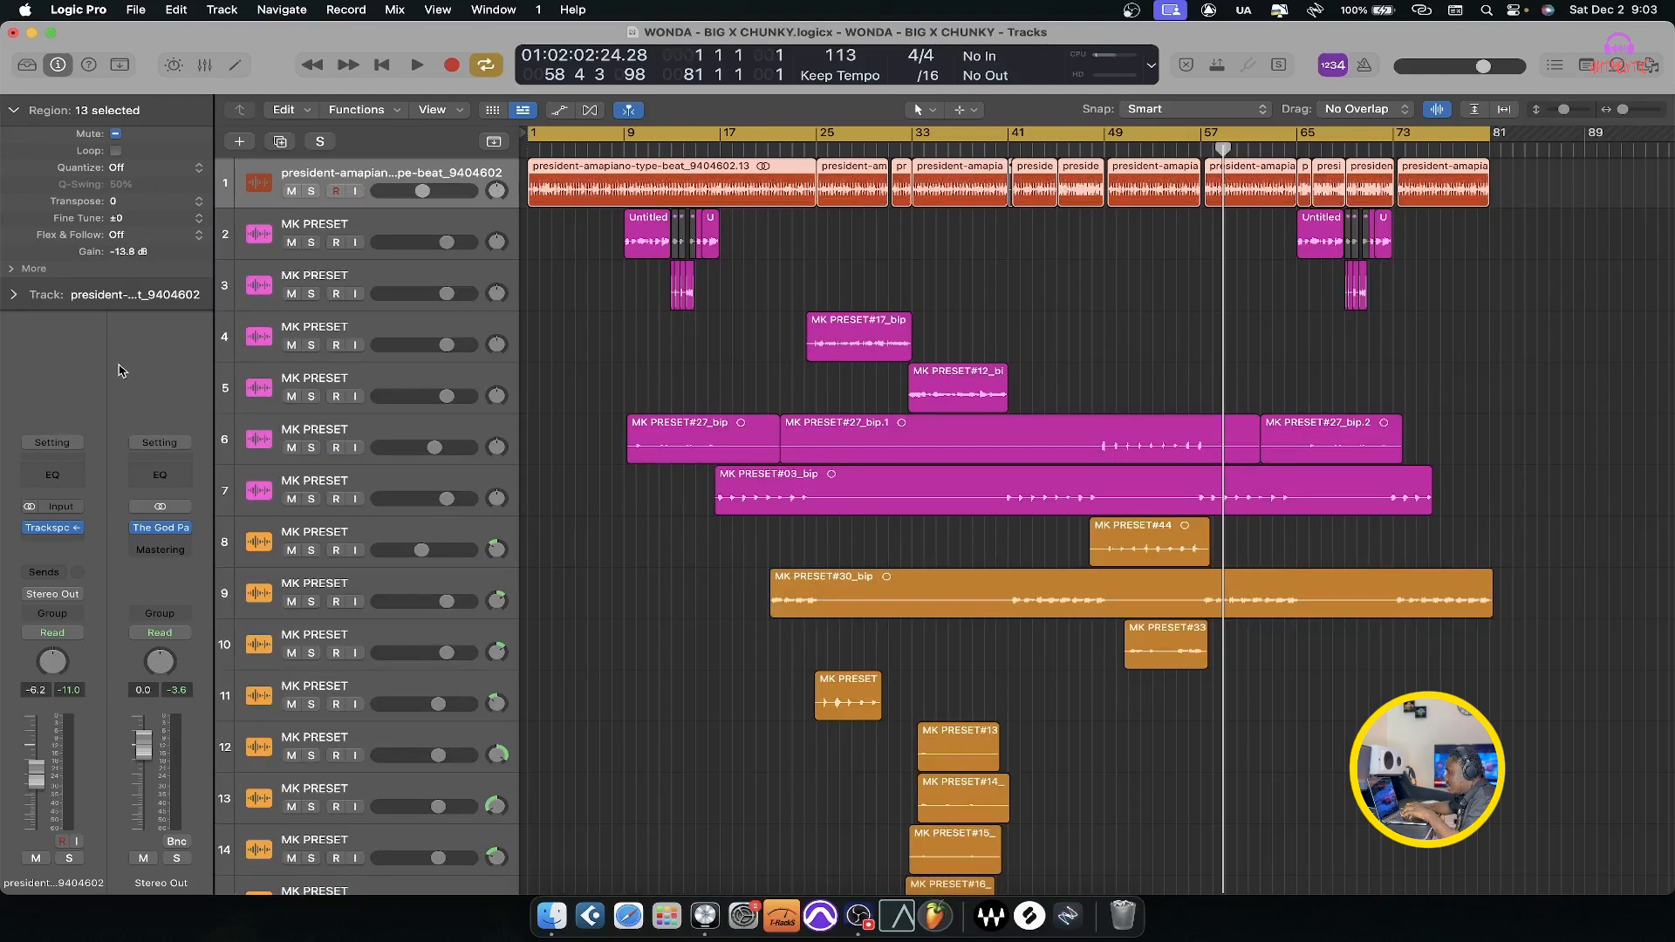
key(super+z)
key(super+z)
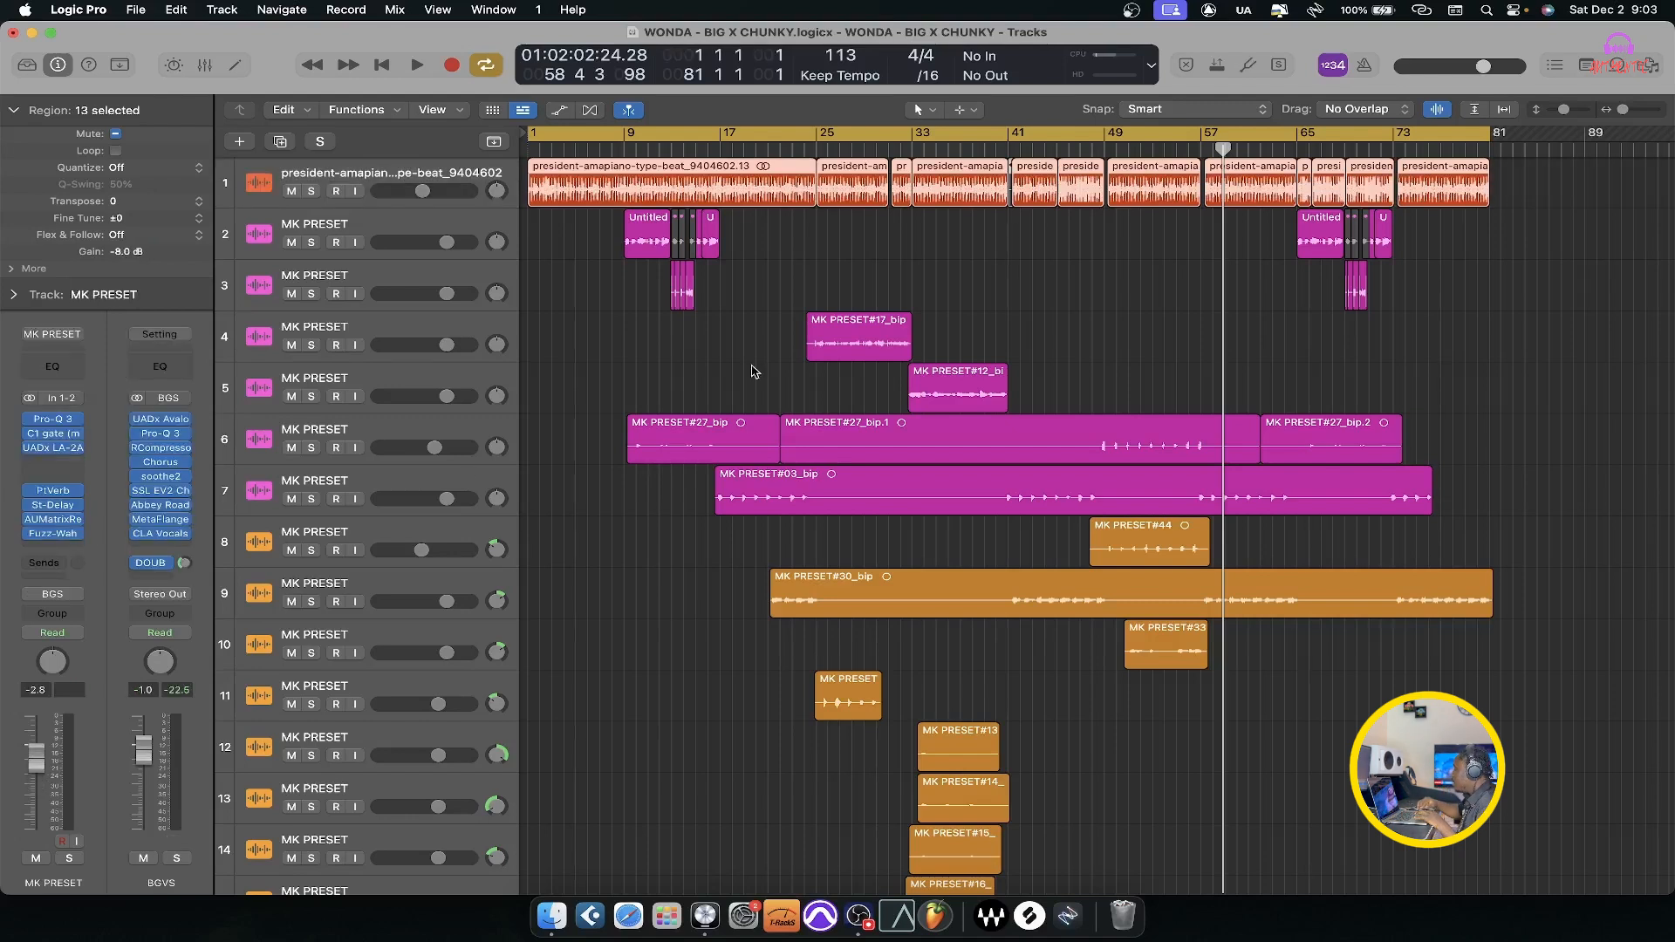
scroll(1455, 395, down, 5)
scroll(1456, 395, up, 5)
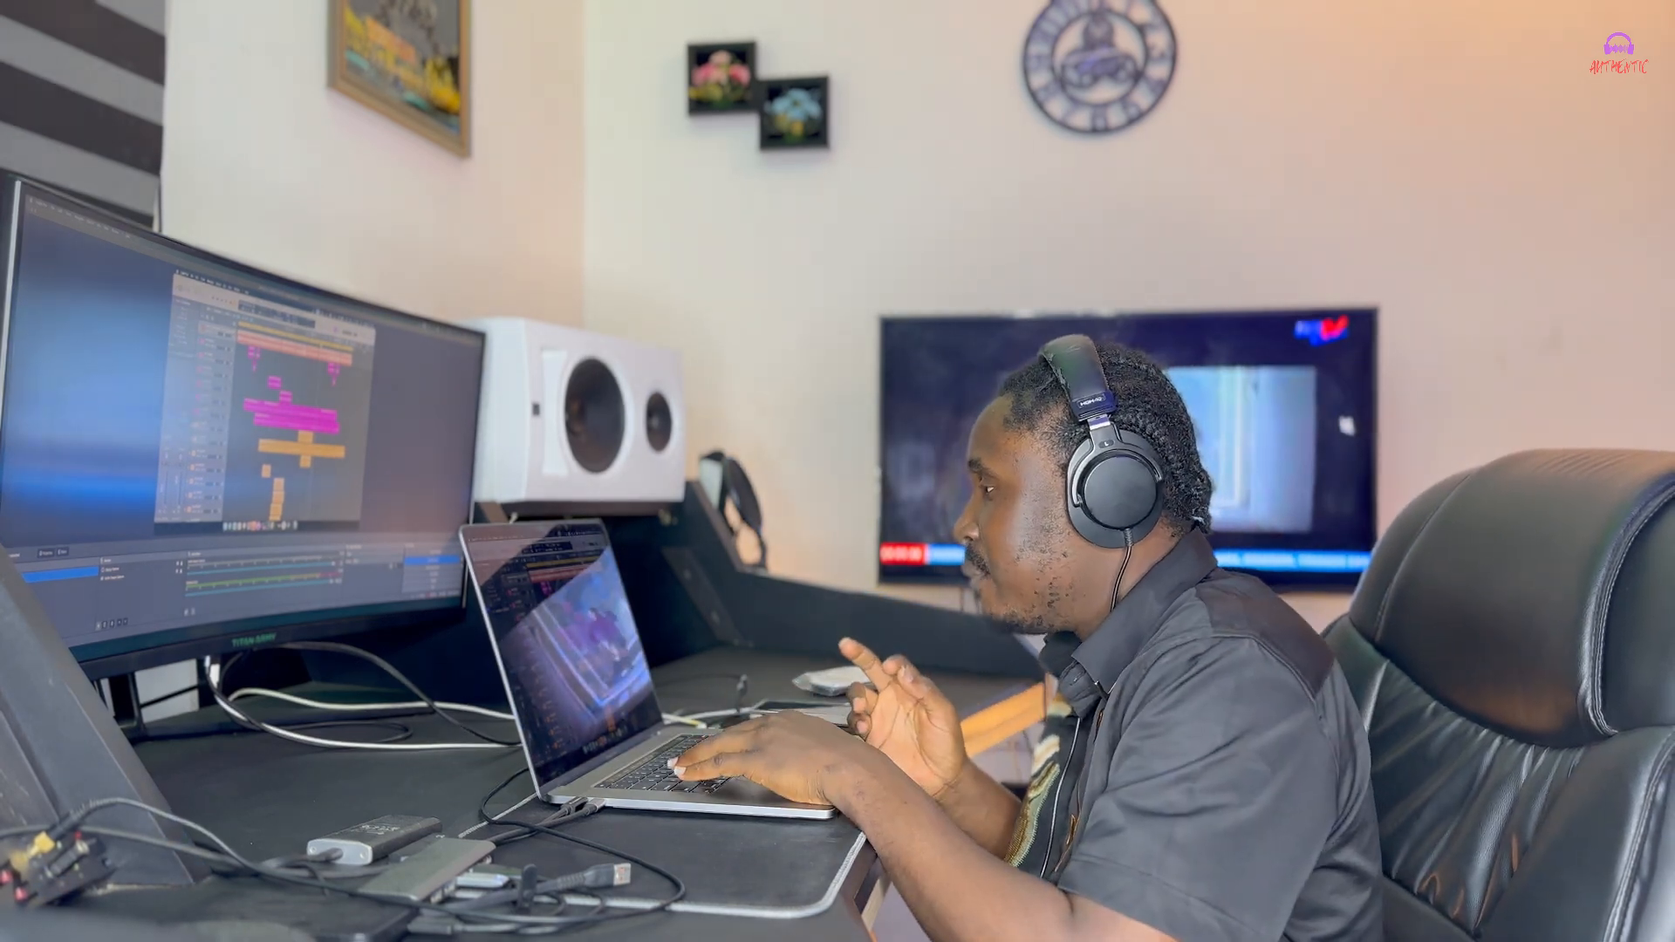
Insert FabFilter Pro-Q 3 on the beat track below Trackspacer.
key(x)
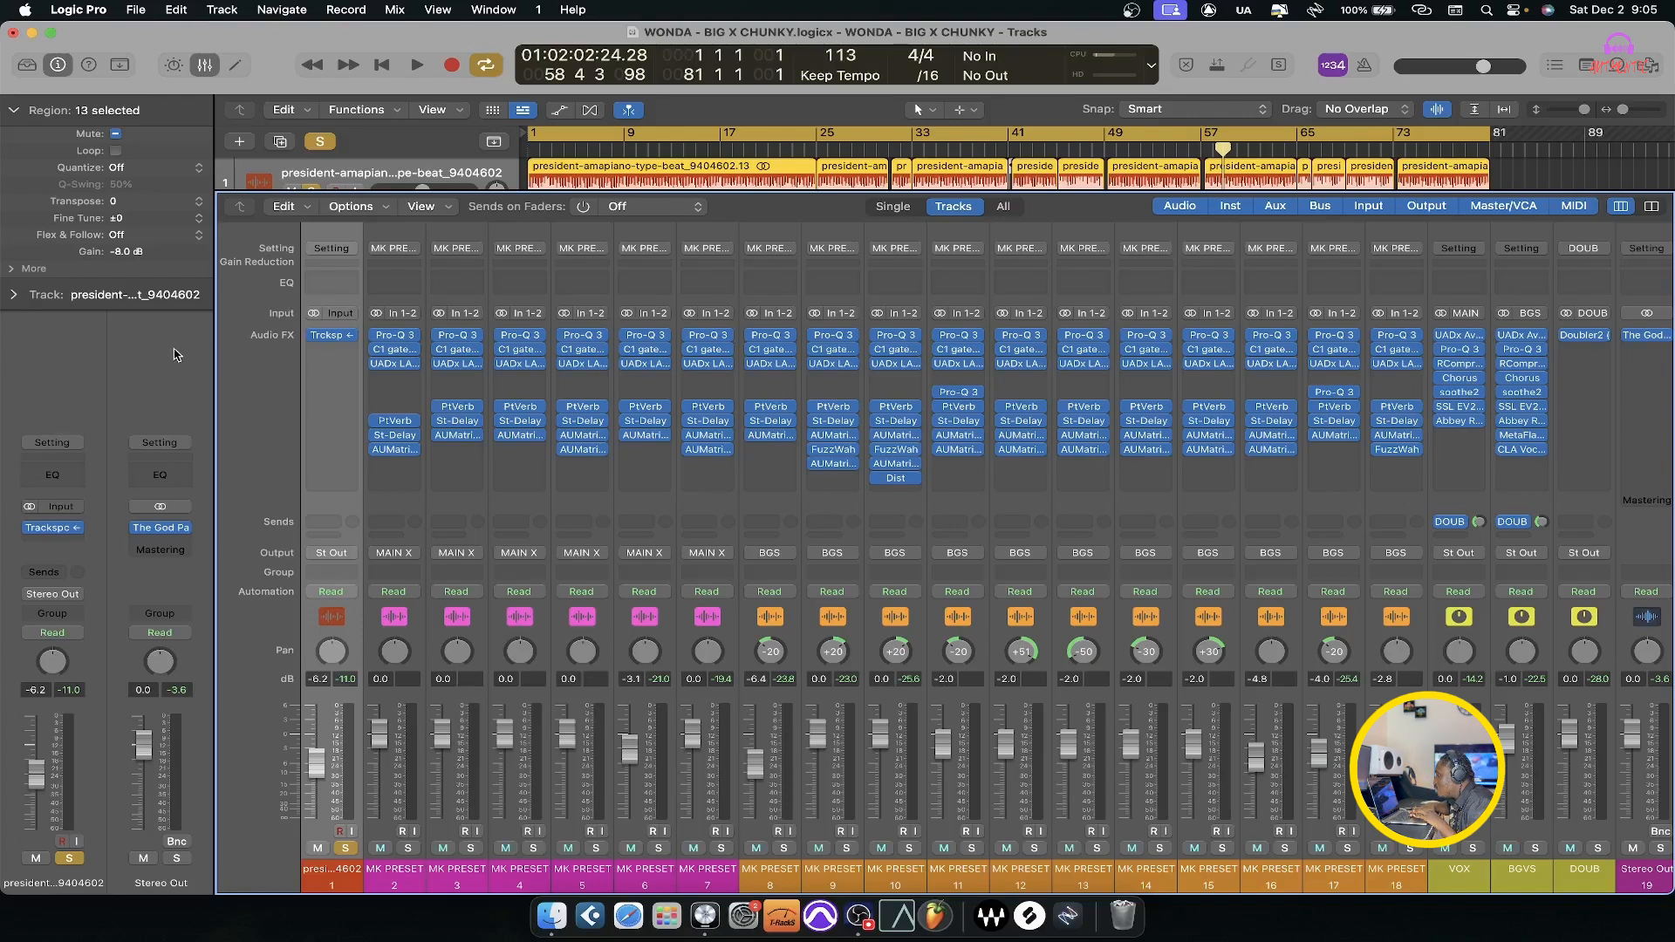
click(333, 350)
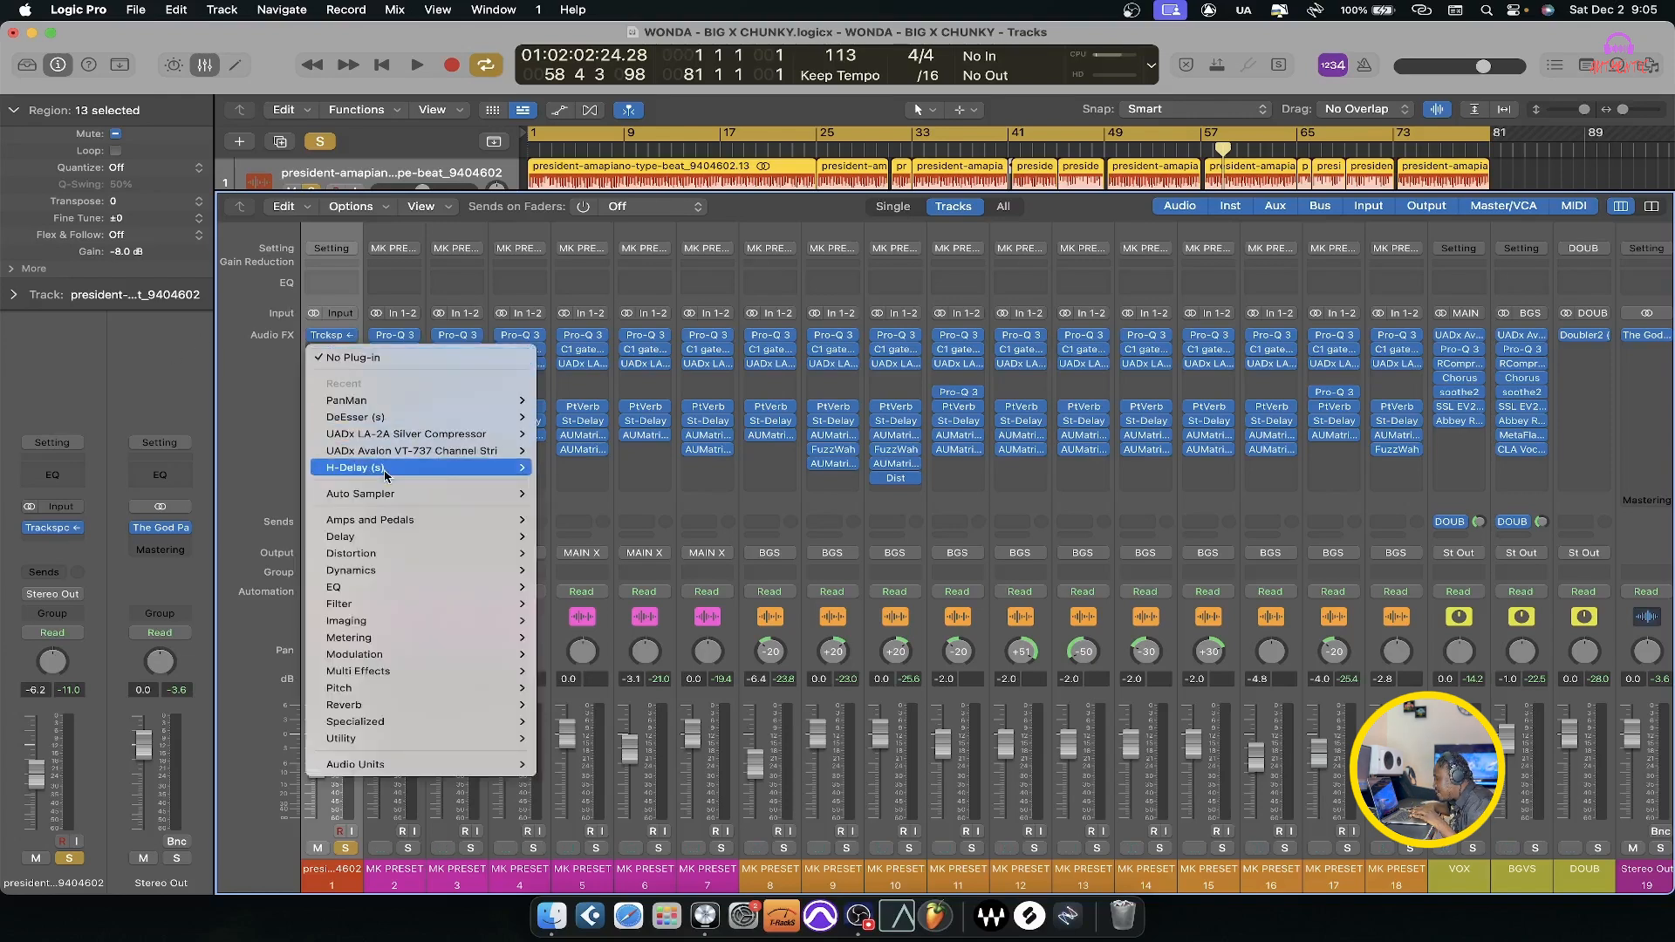
mouse_move(415, 764)
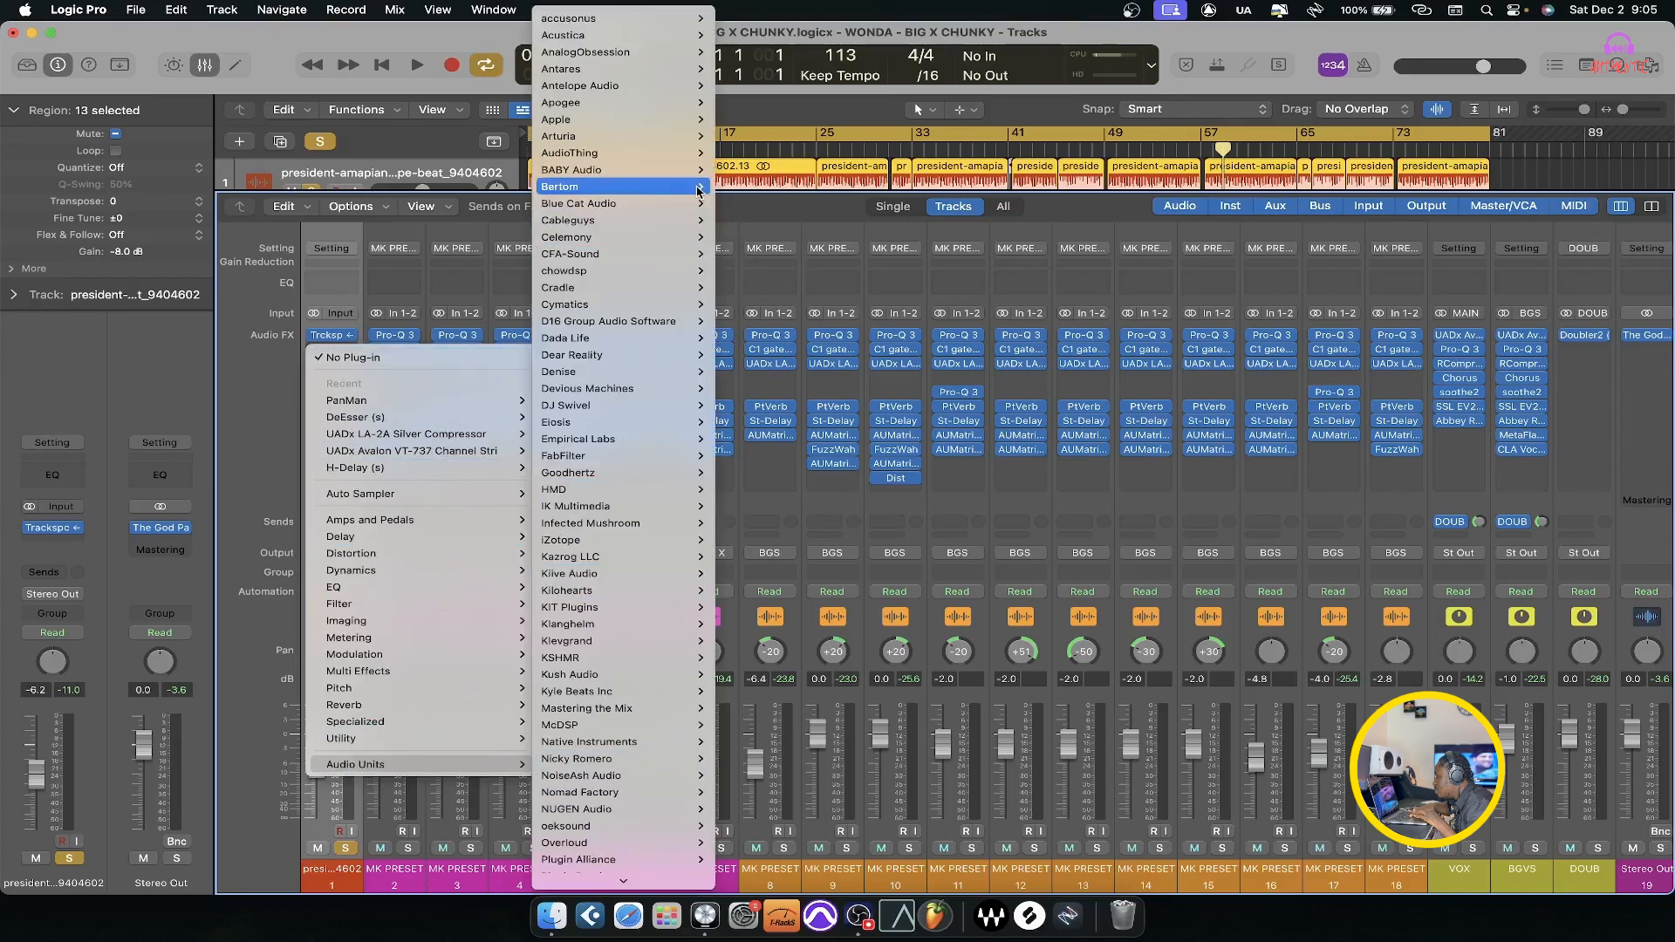
mouse_move(692, 448)
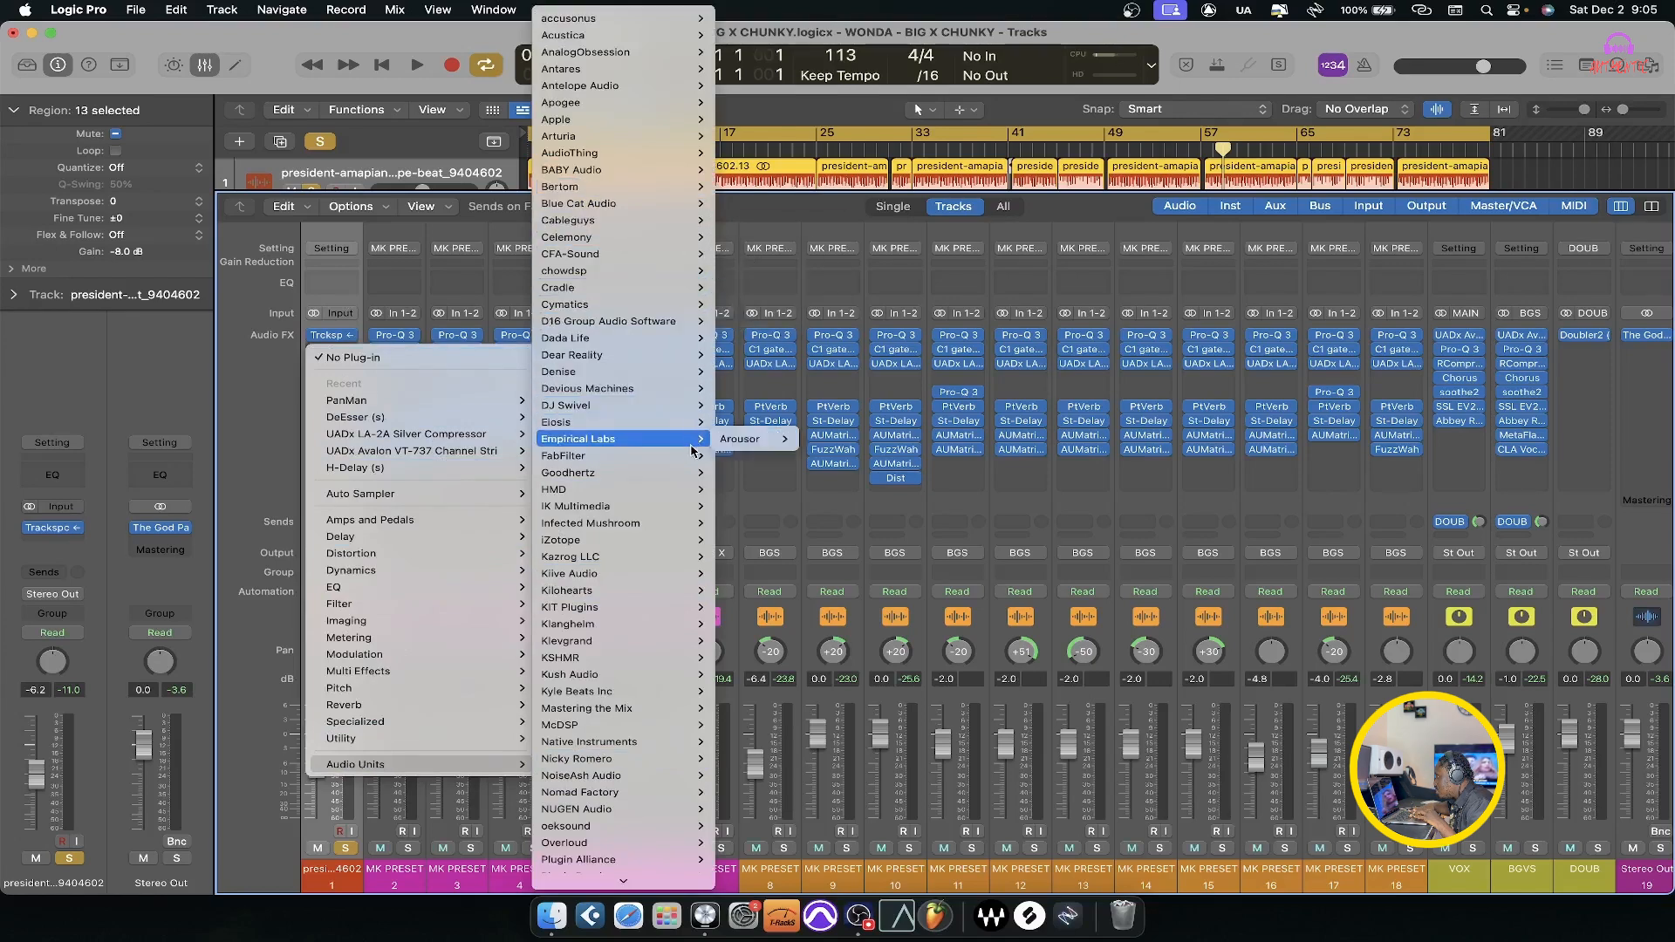
click(886, 573)
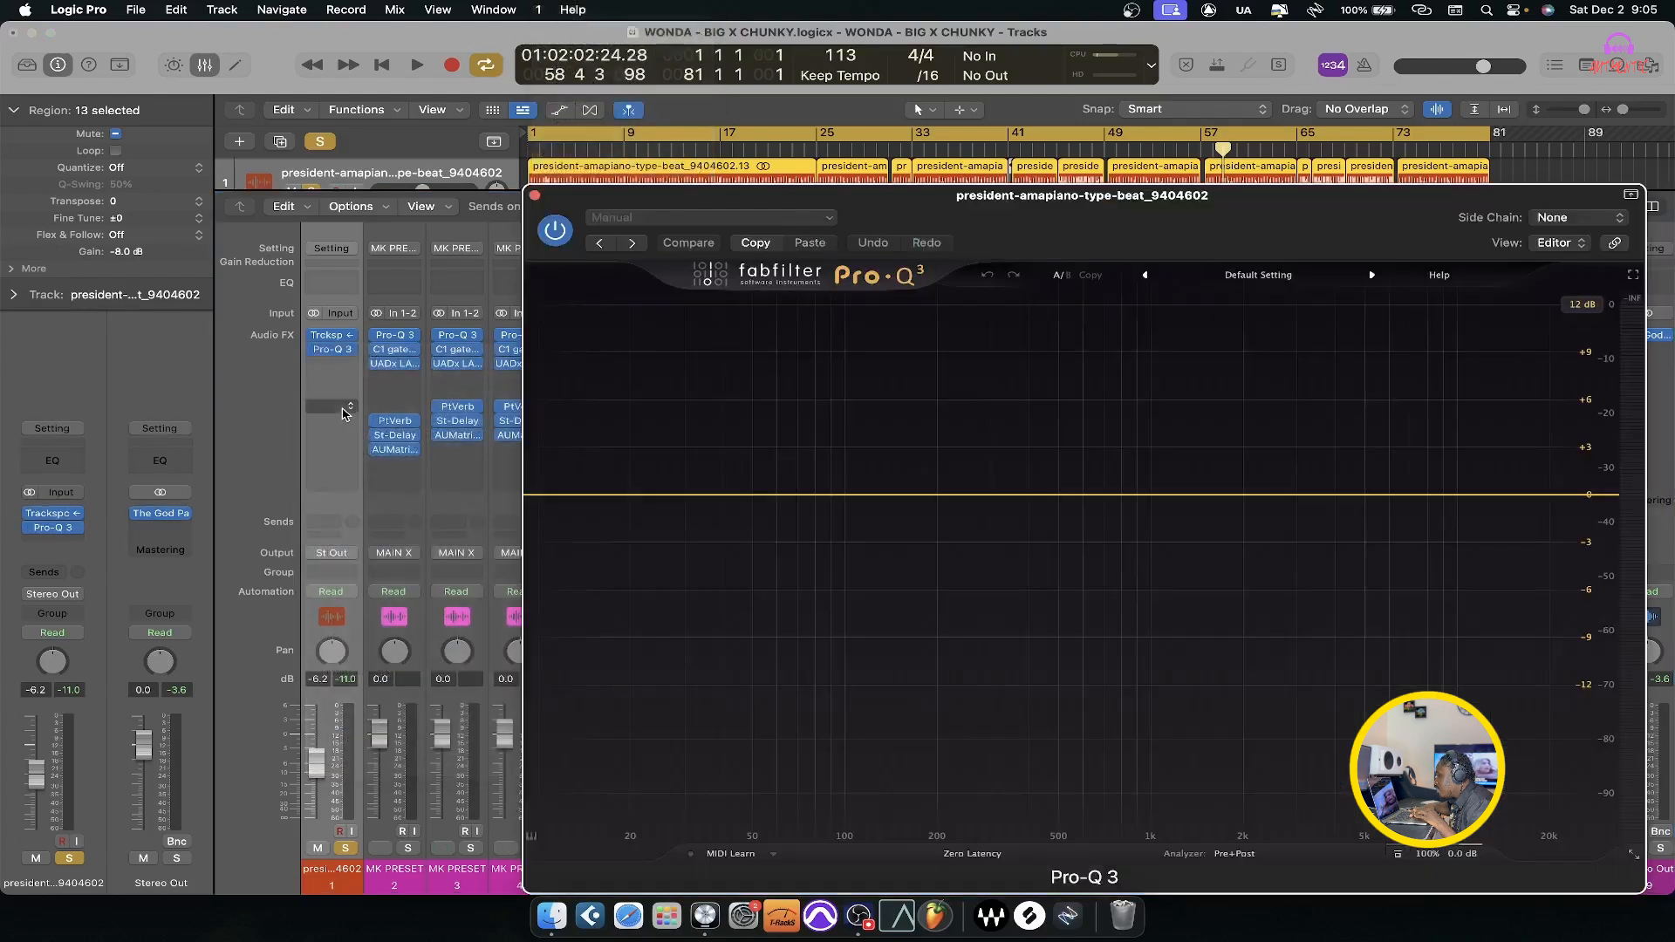
Insert the UADx LA-2A Silver Compressor on the beat track below Pro-Q 3.
click(336, 372)
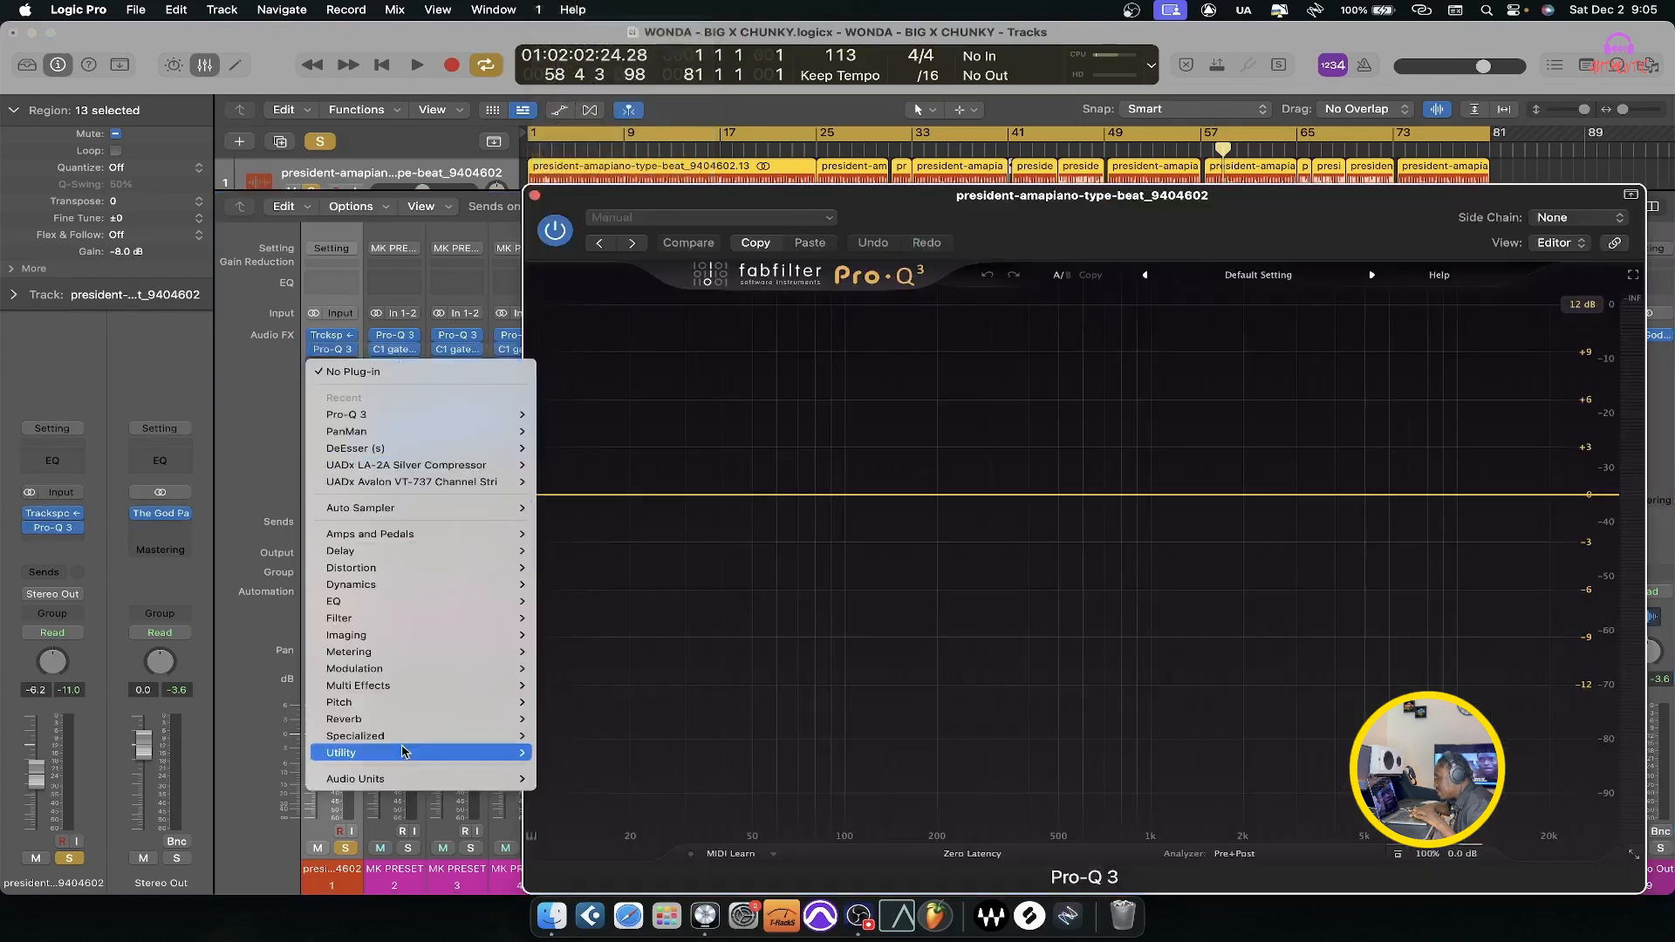
mouse_move(416, 780)
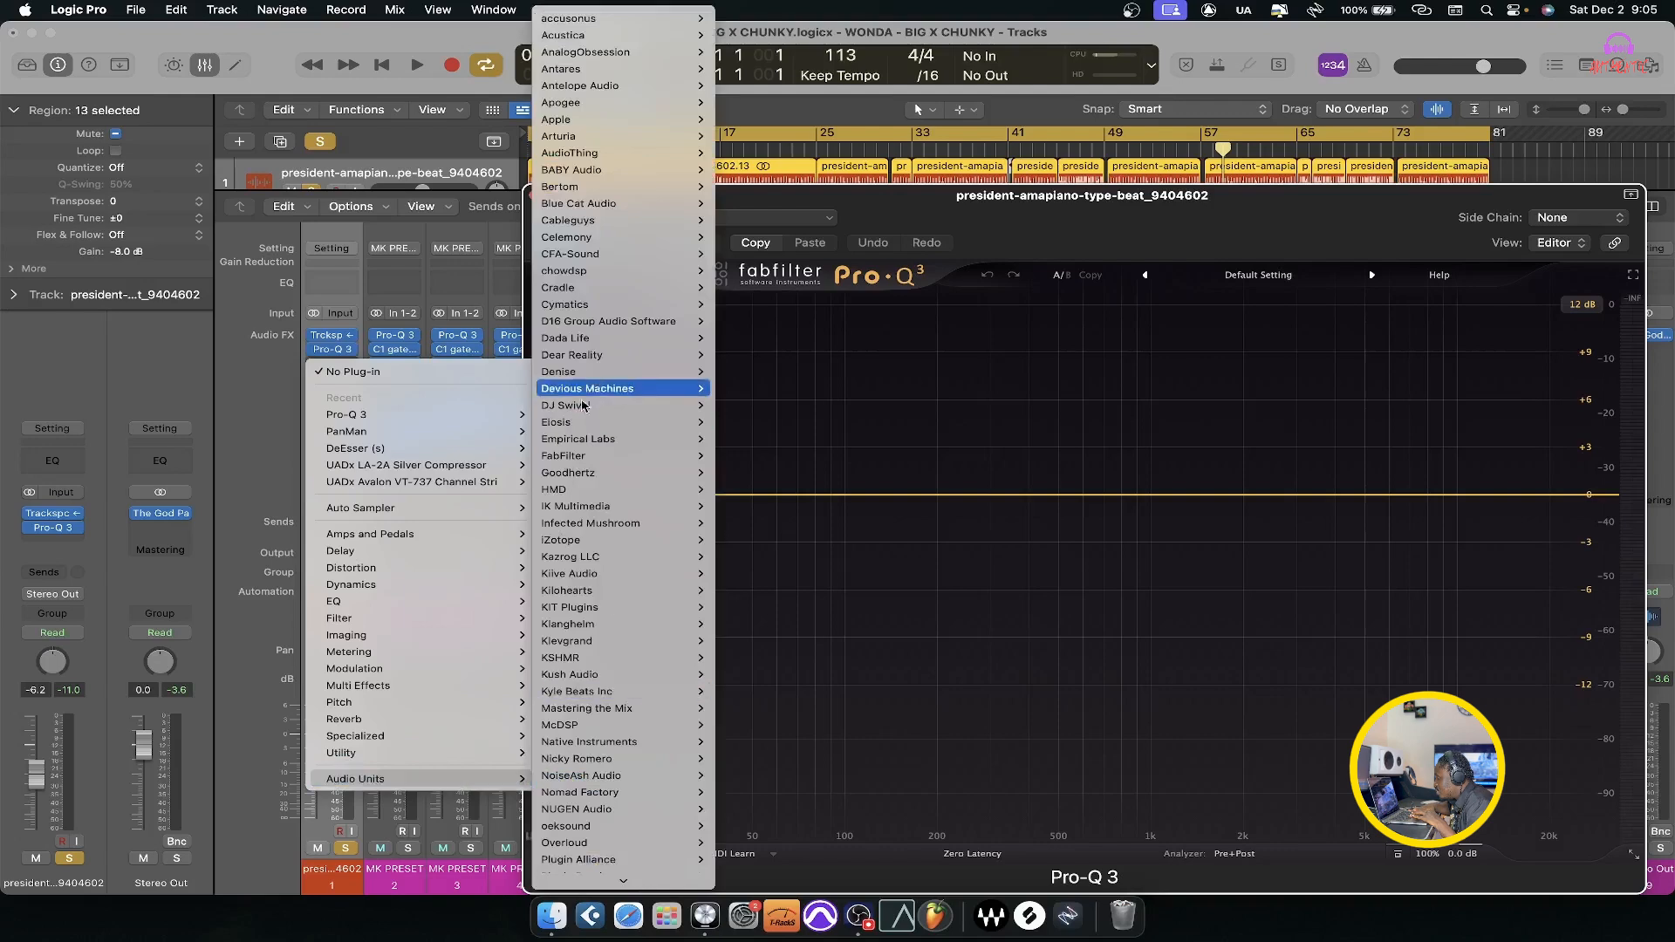
click(557, 467)
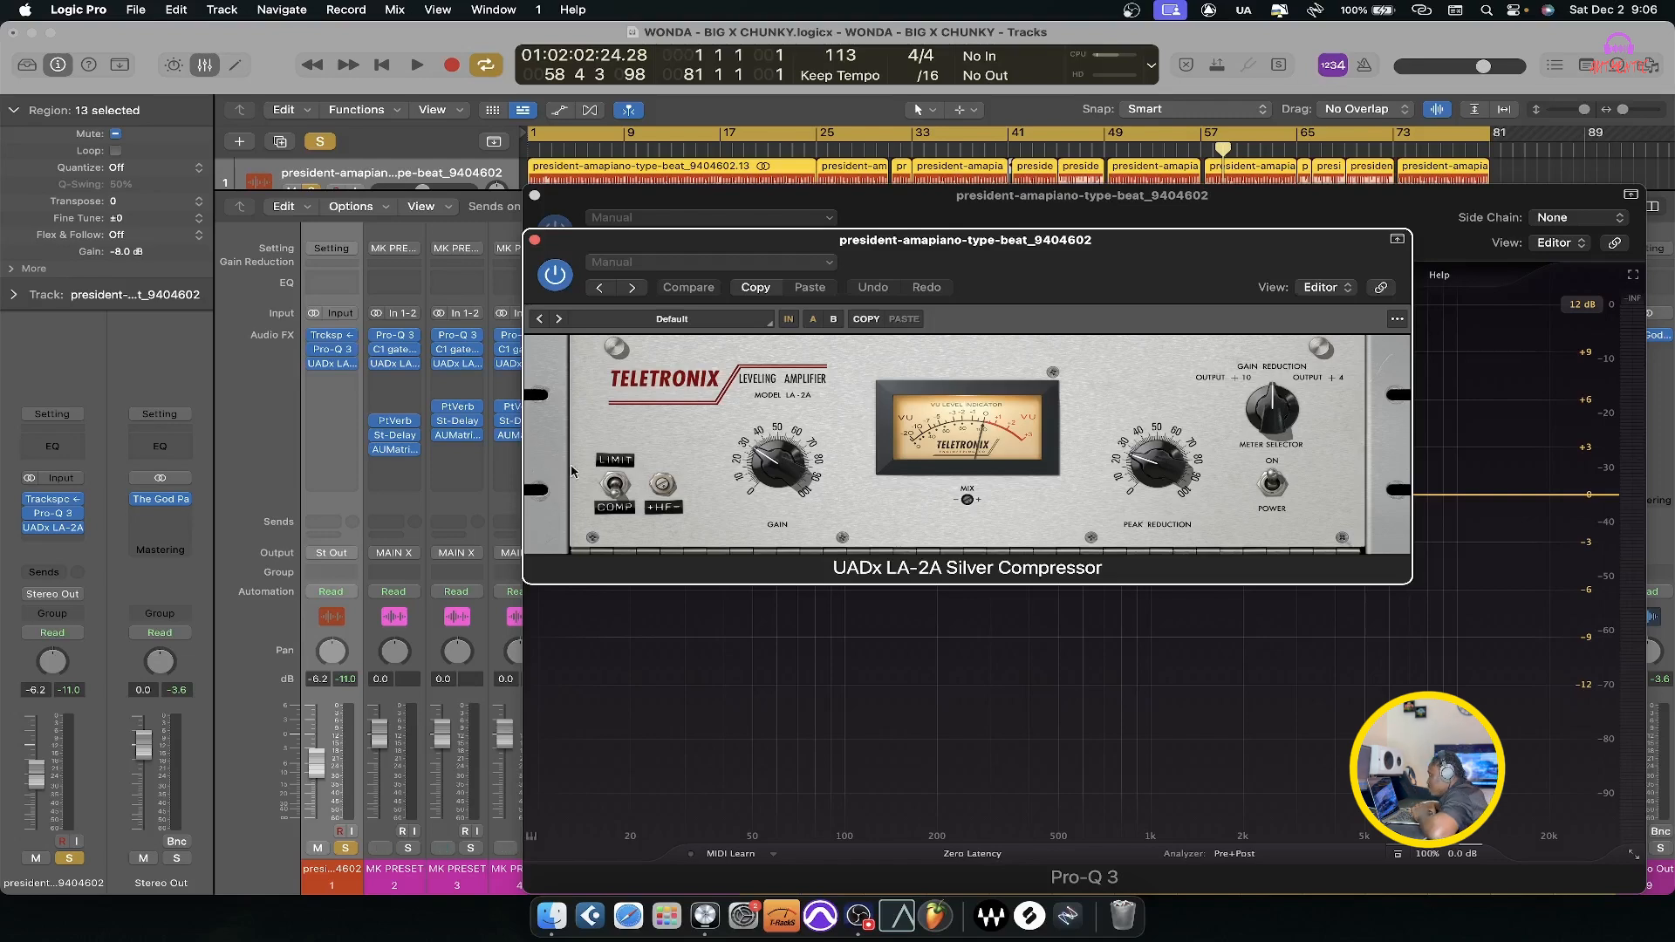
Add a 12 dB/oct low cut at about 806 Hz in the beat's Pro-Q 3, and arrange its window beside the LA-2A.
click(1046, 214)
click(561, 495)
drag(561, 494, 1122, 499)
drag(951, 191, 550, 237)
drag(1289, 248, 1384, 248)
Play the beat with the Pro-Q 3 low cut active and watch the LA-2A's VU meter.
key(space)
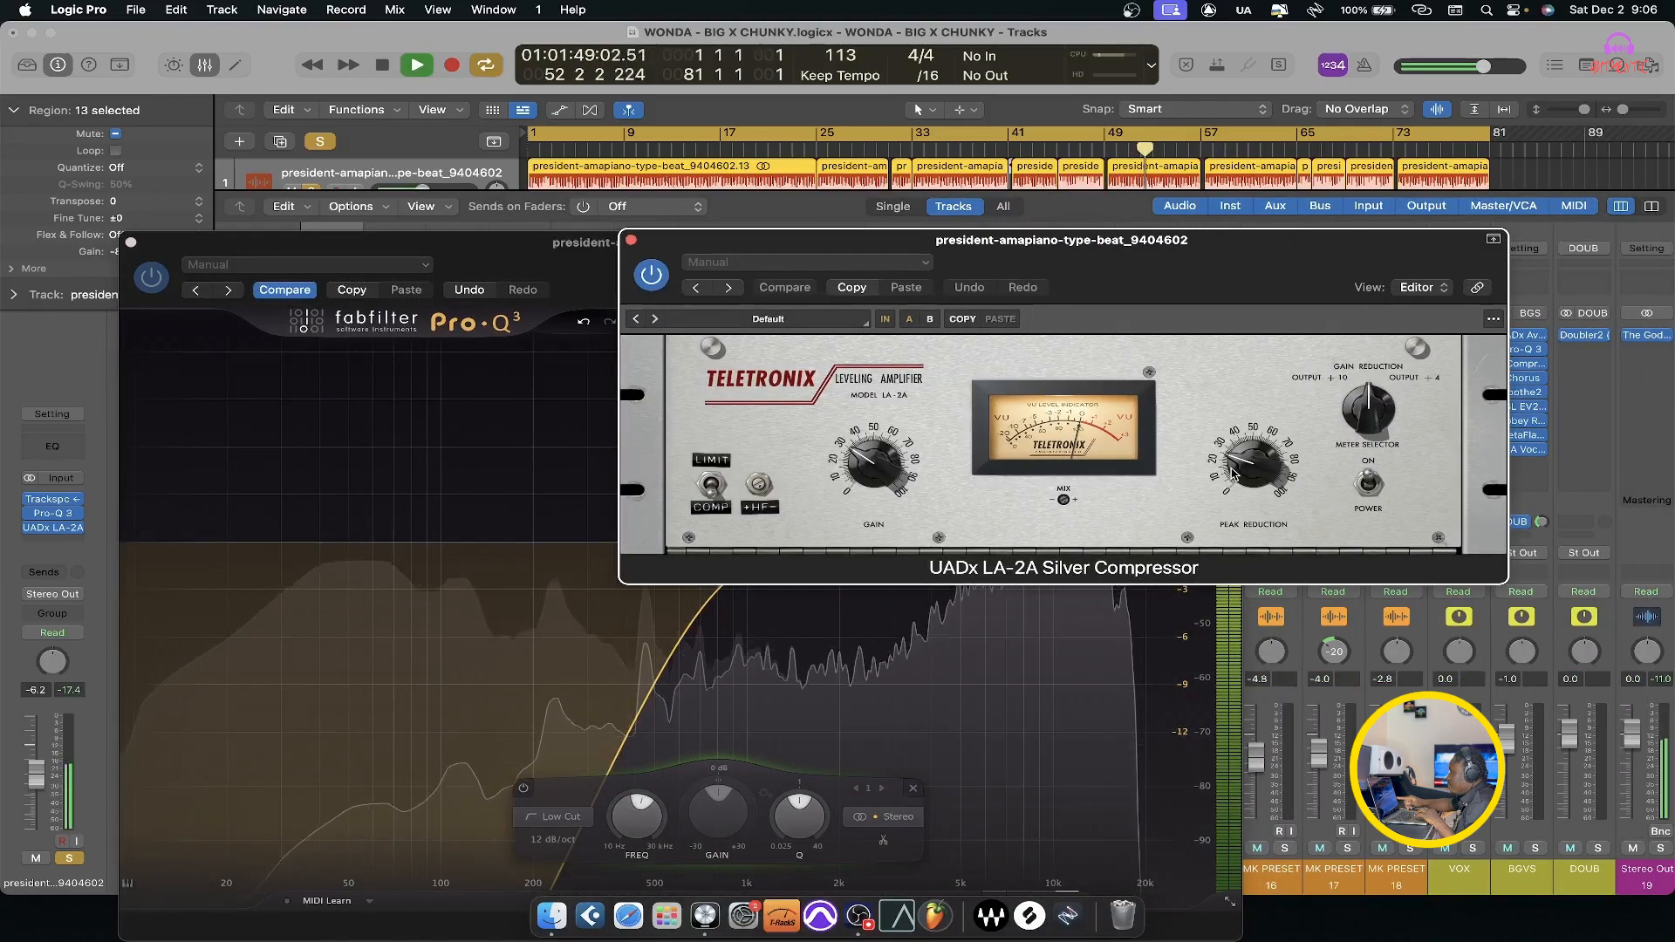
click(499, 269)
click(1388, 240)
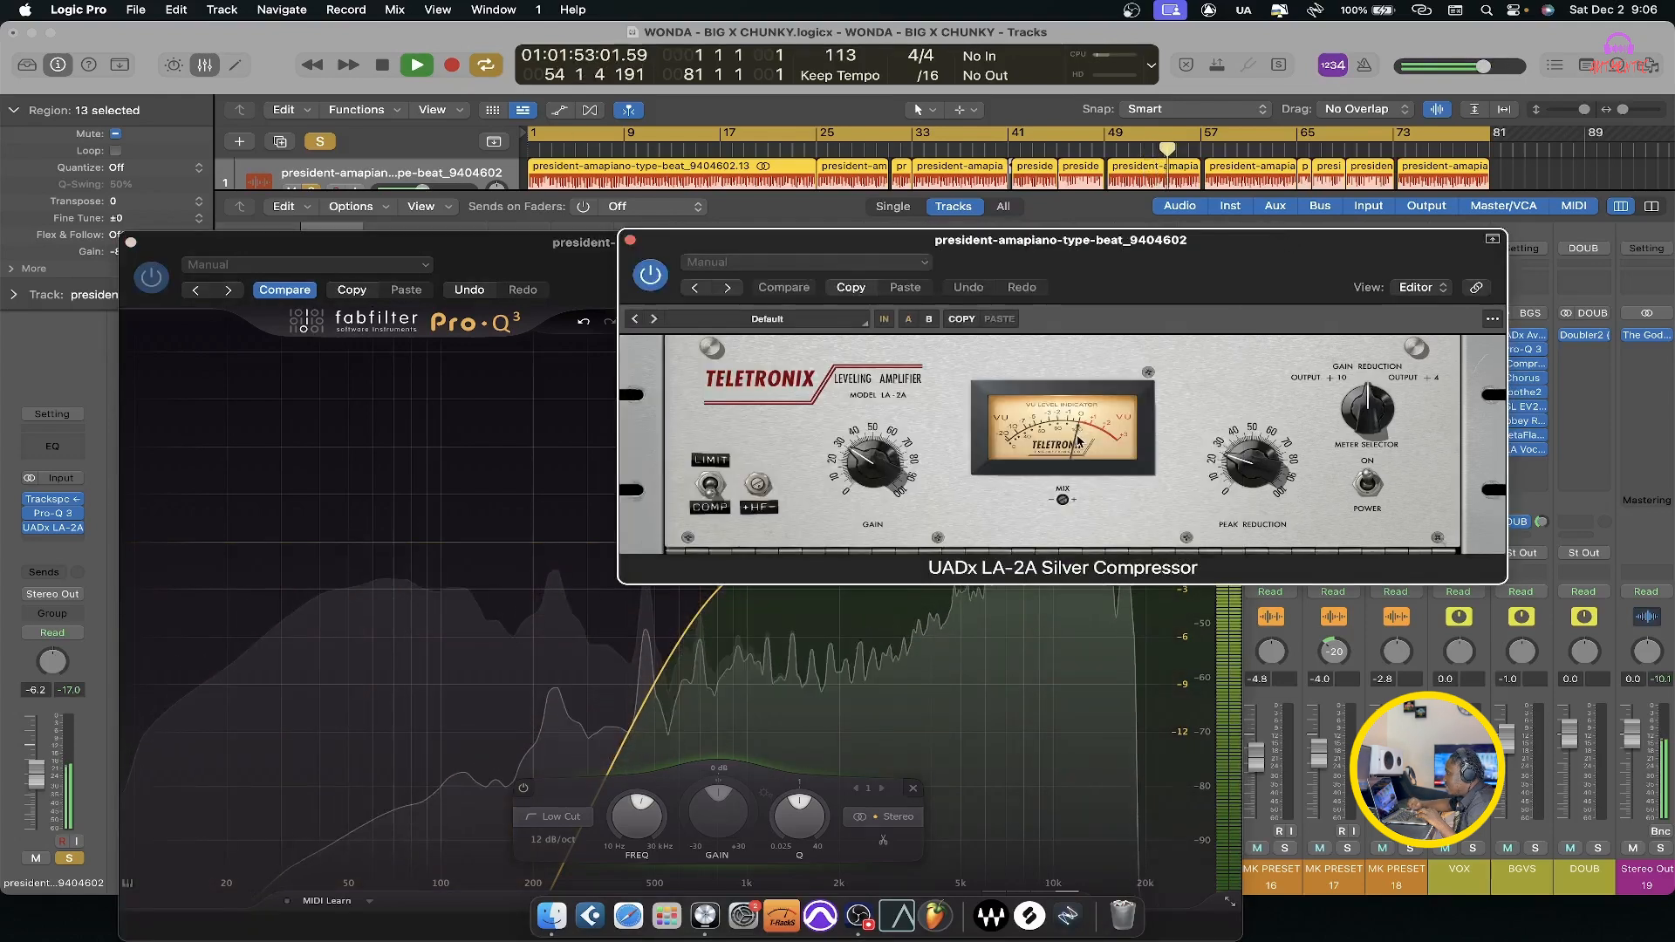
key(space)
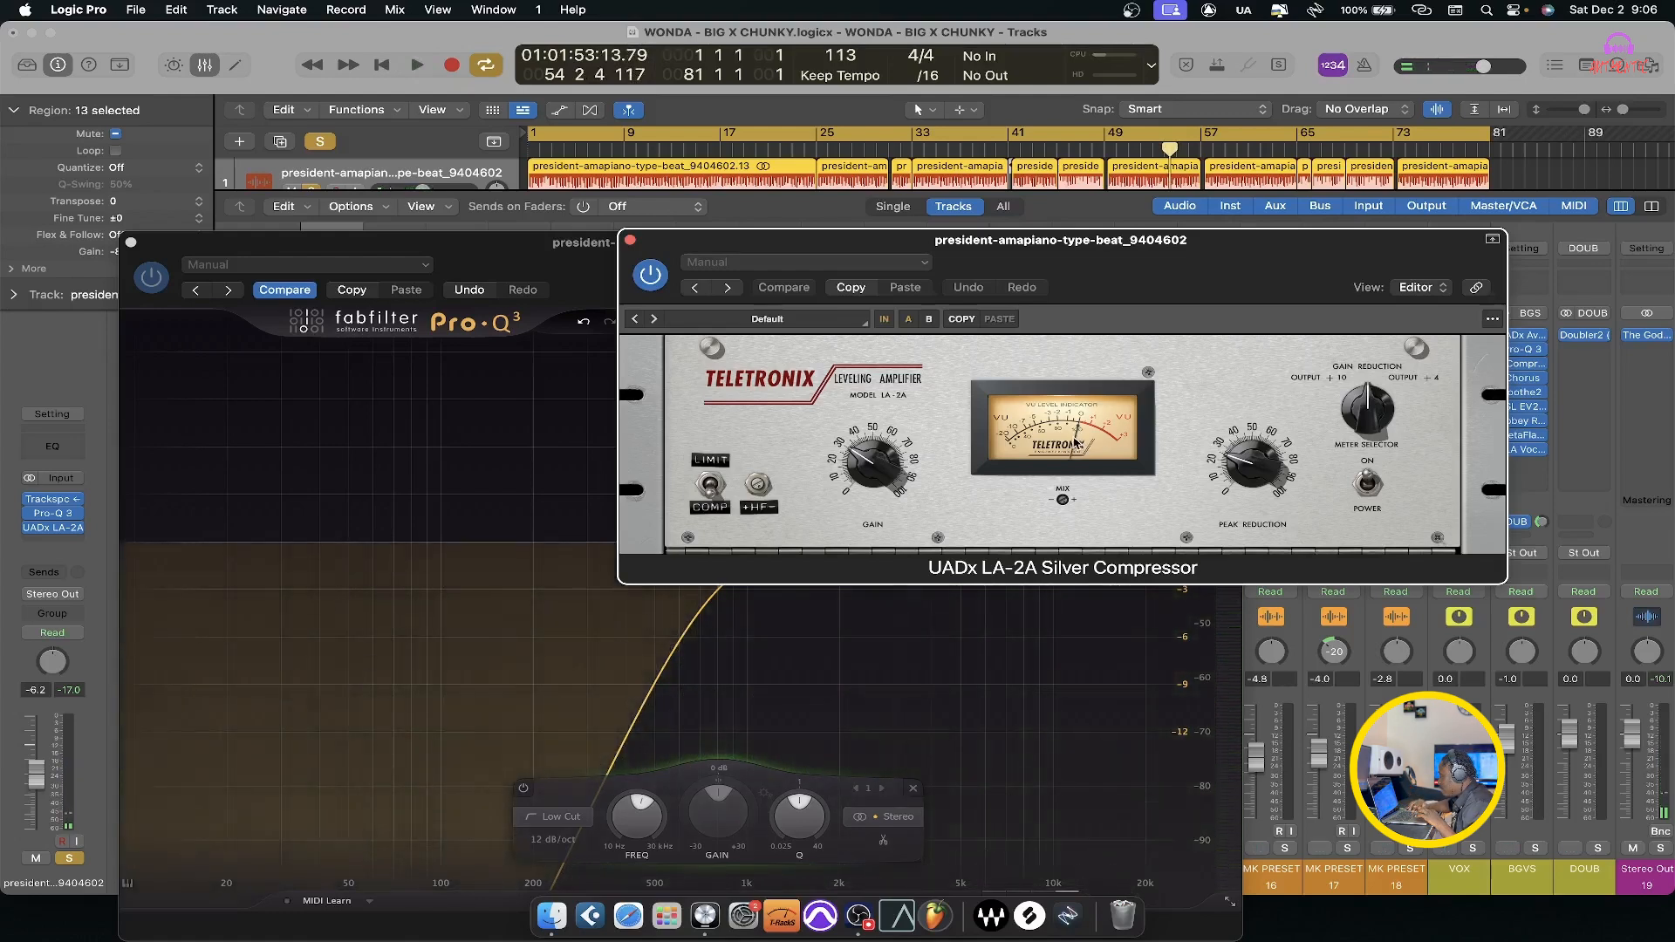
key(space)
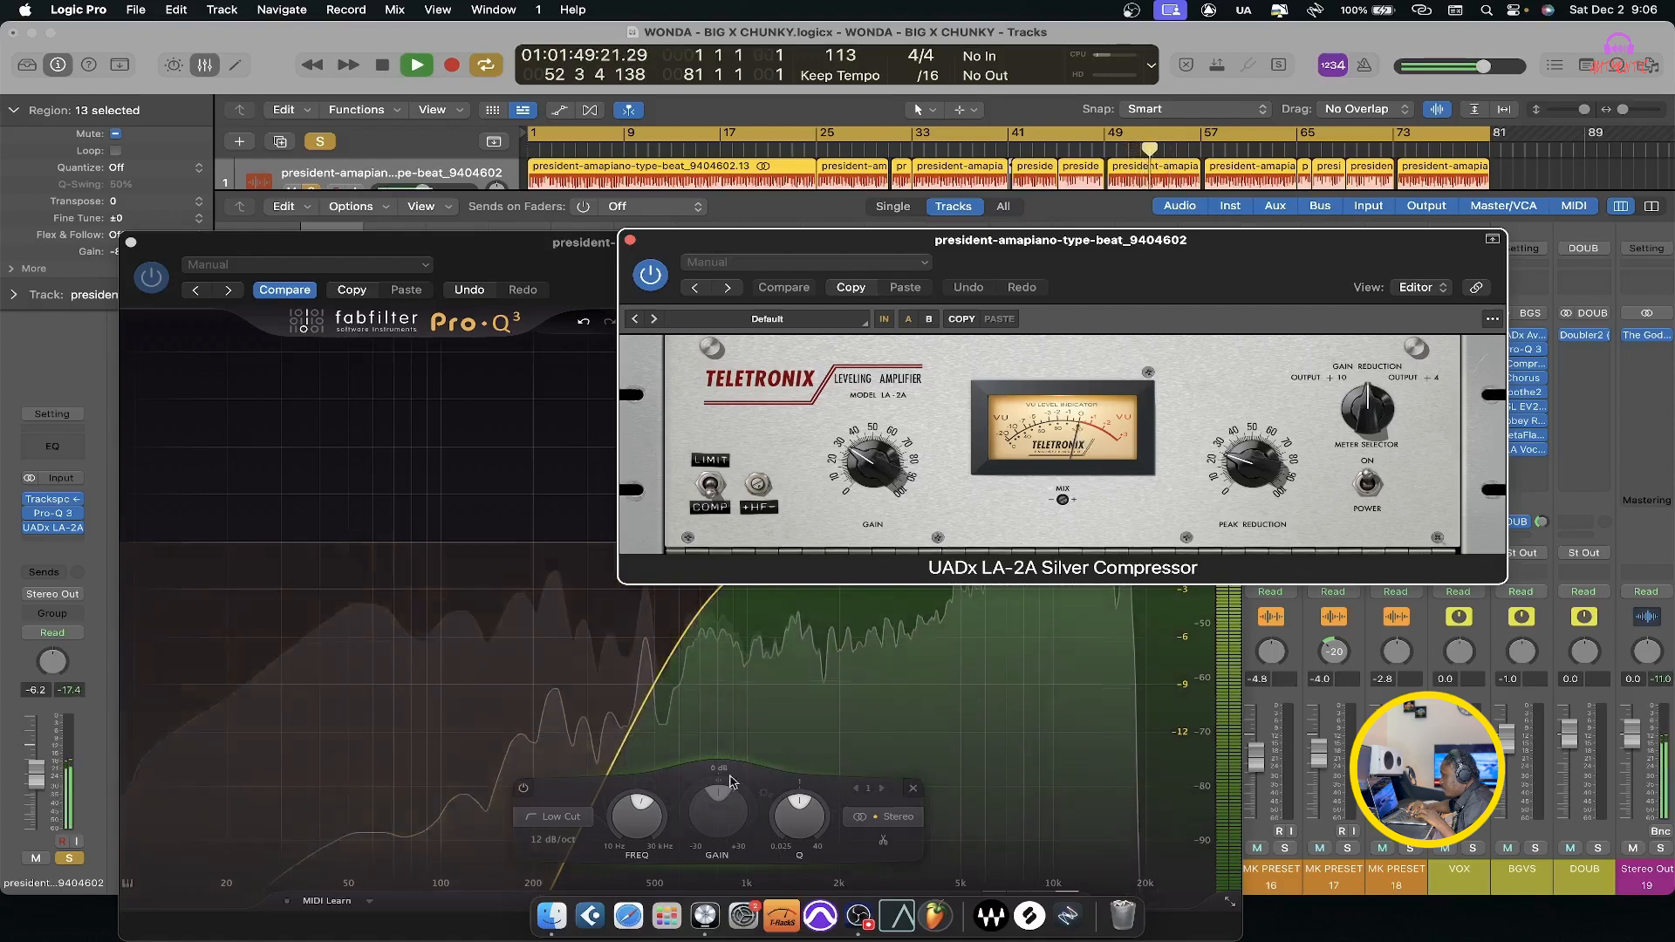
click(650, 643)
key(space)
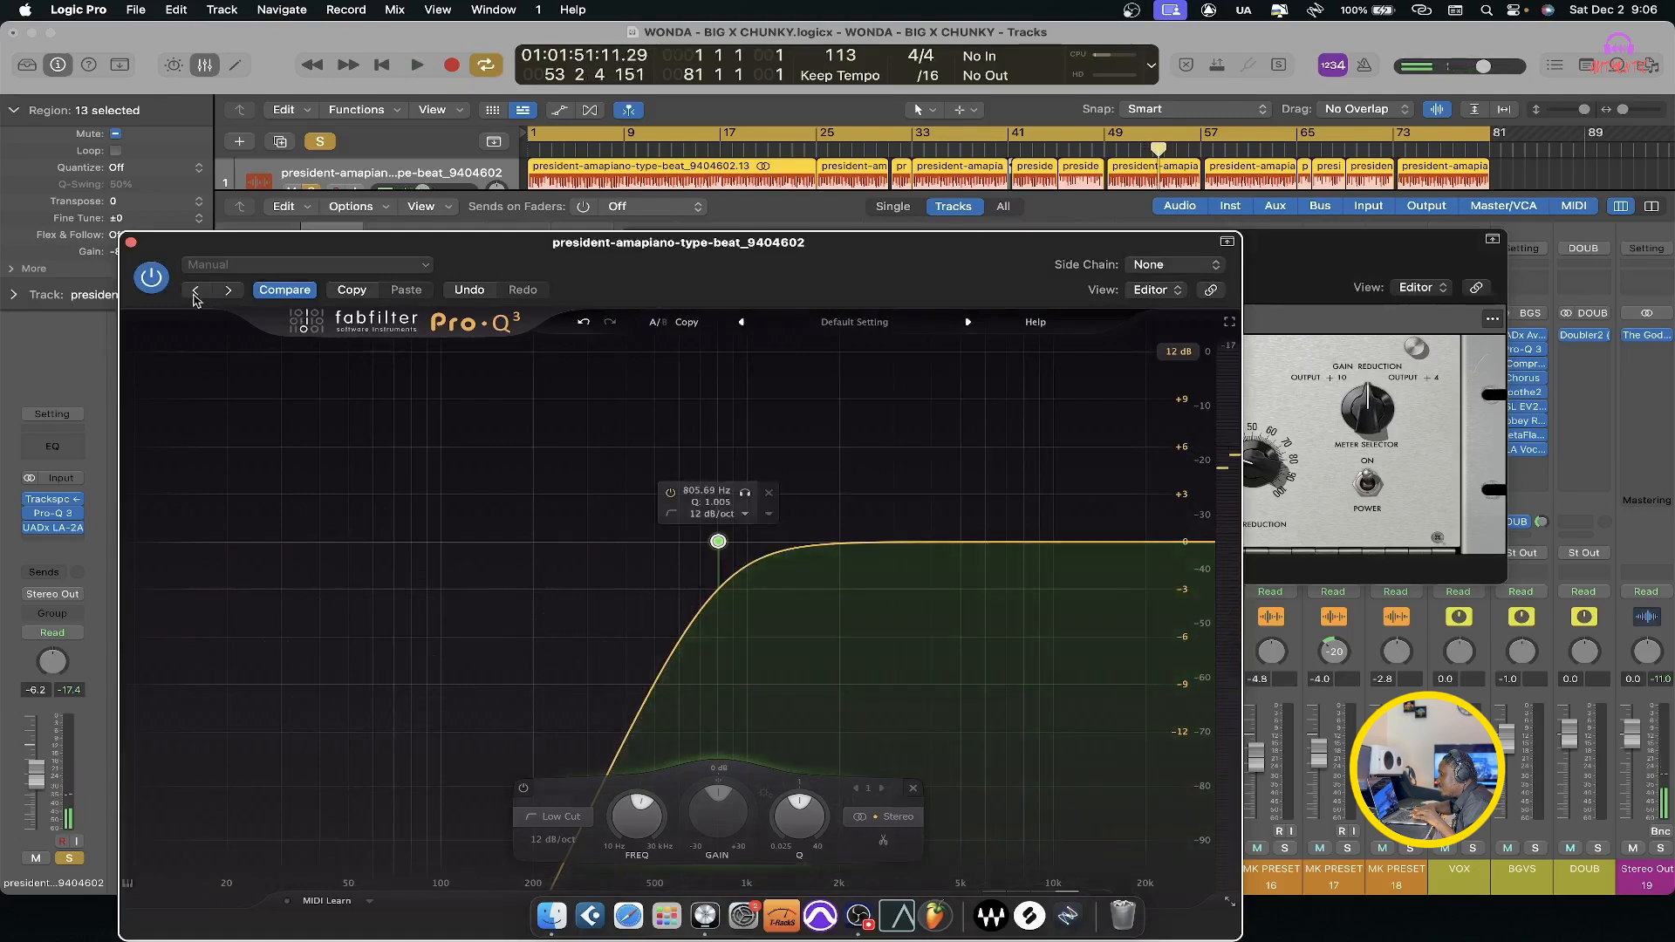
Bypass Pro-Q 3 and play the beat through the LA-2A to compare its meter response.
click(1273, 260)
key(space)
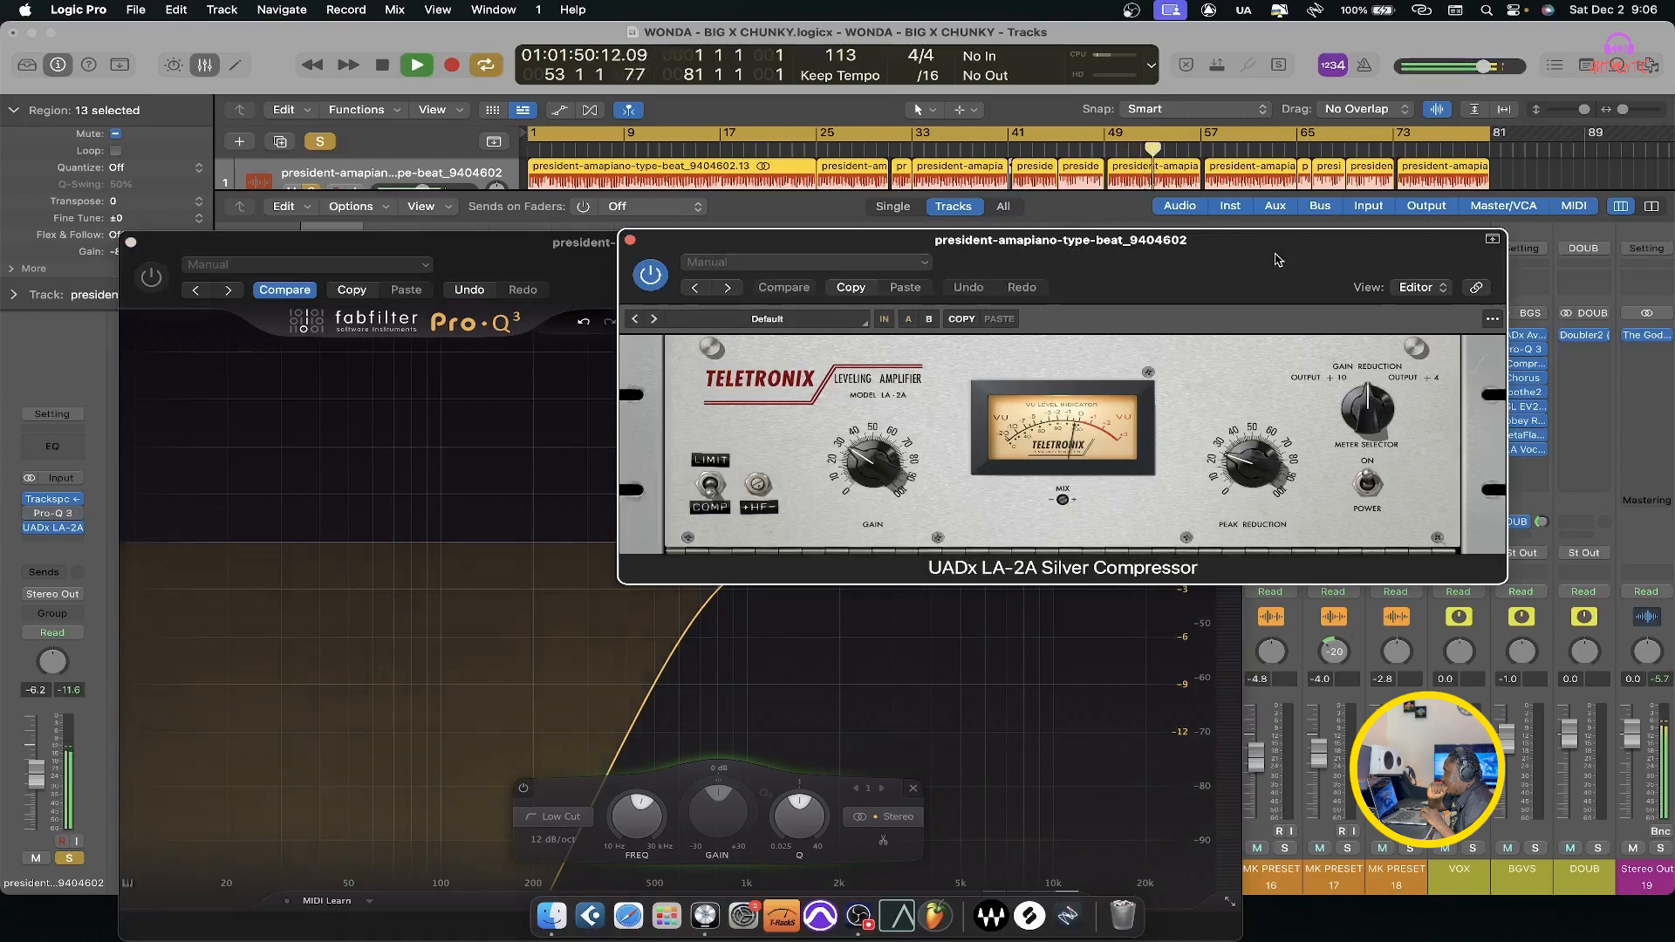
key(space)
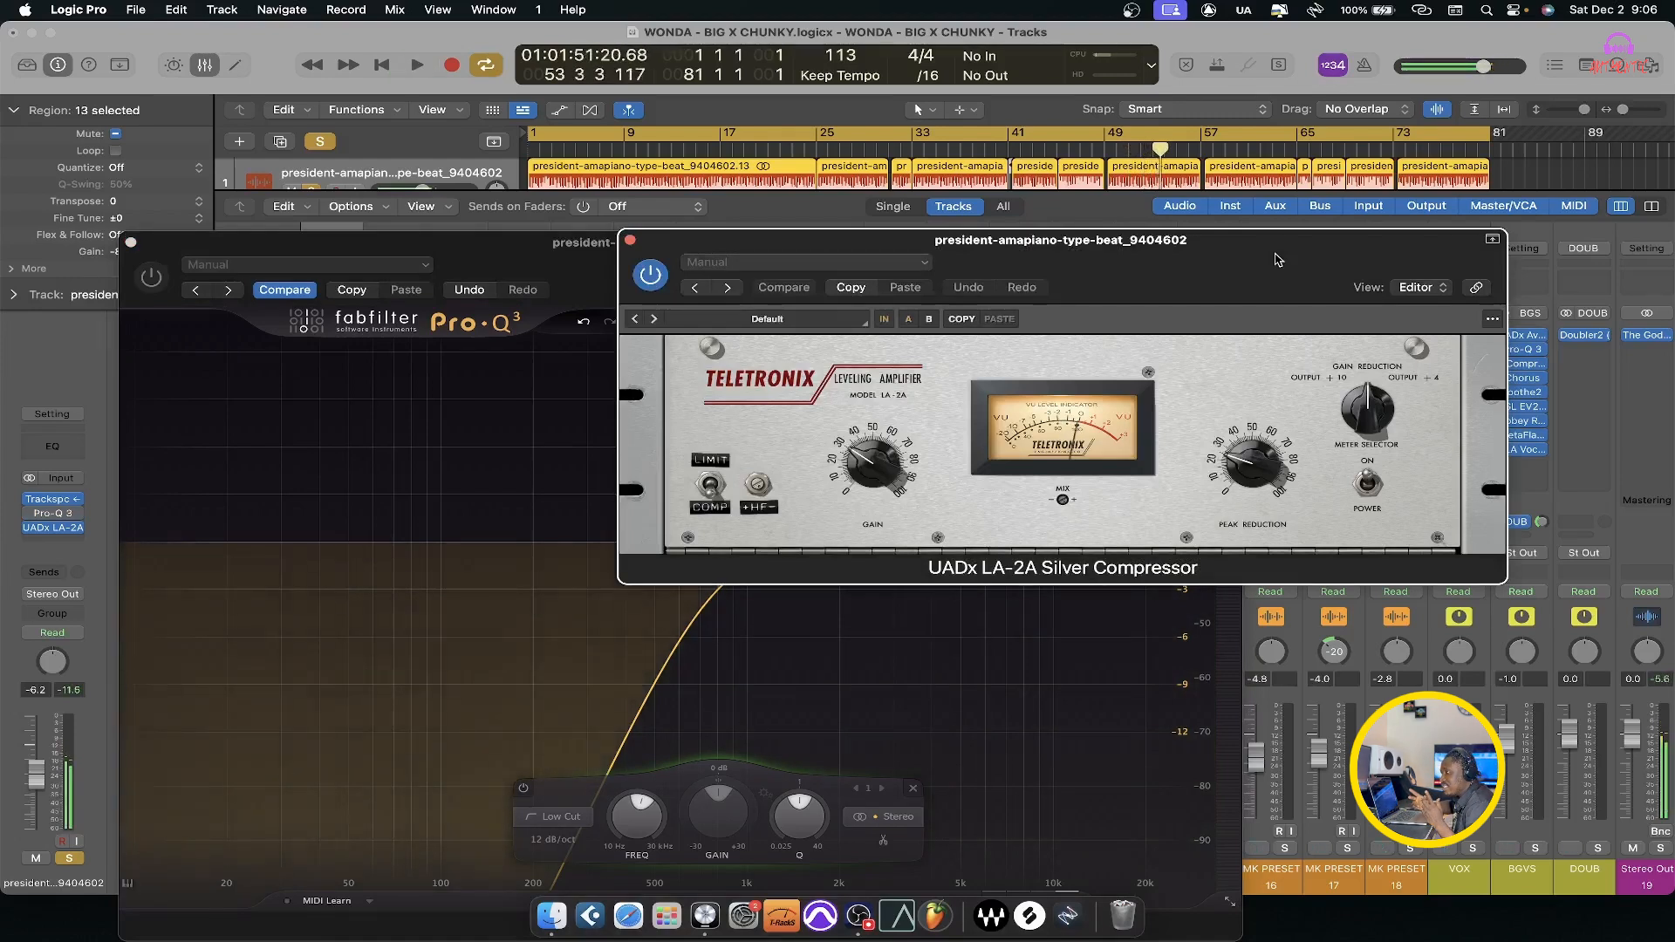
Re-enable Pro-Q 3 and play the beat again to check how the LA-2A reacts to the low-cut signal.
click(148, 278)
click(1325, 273)
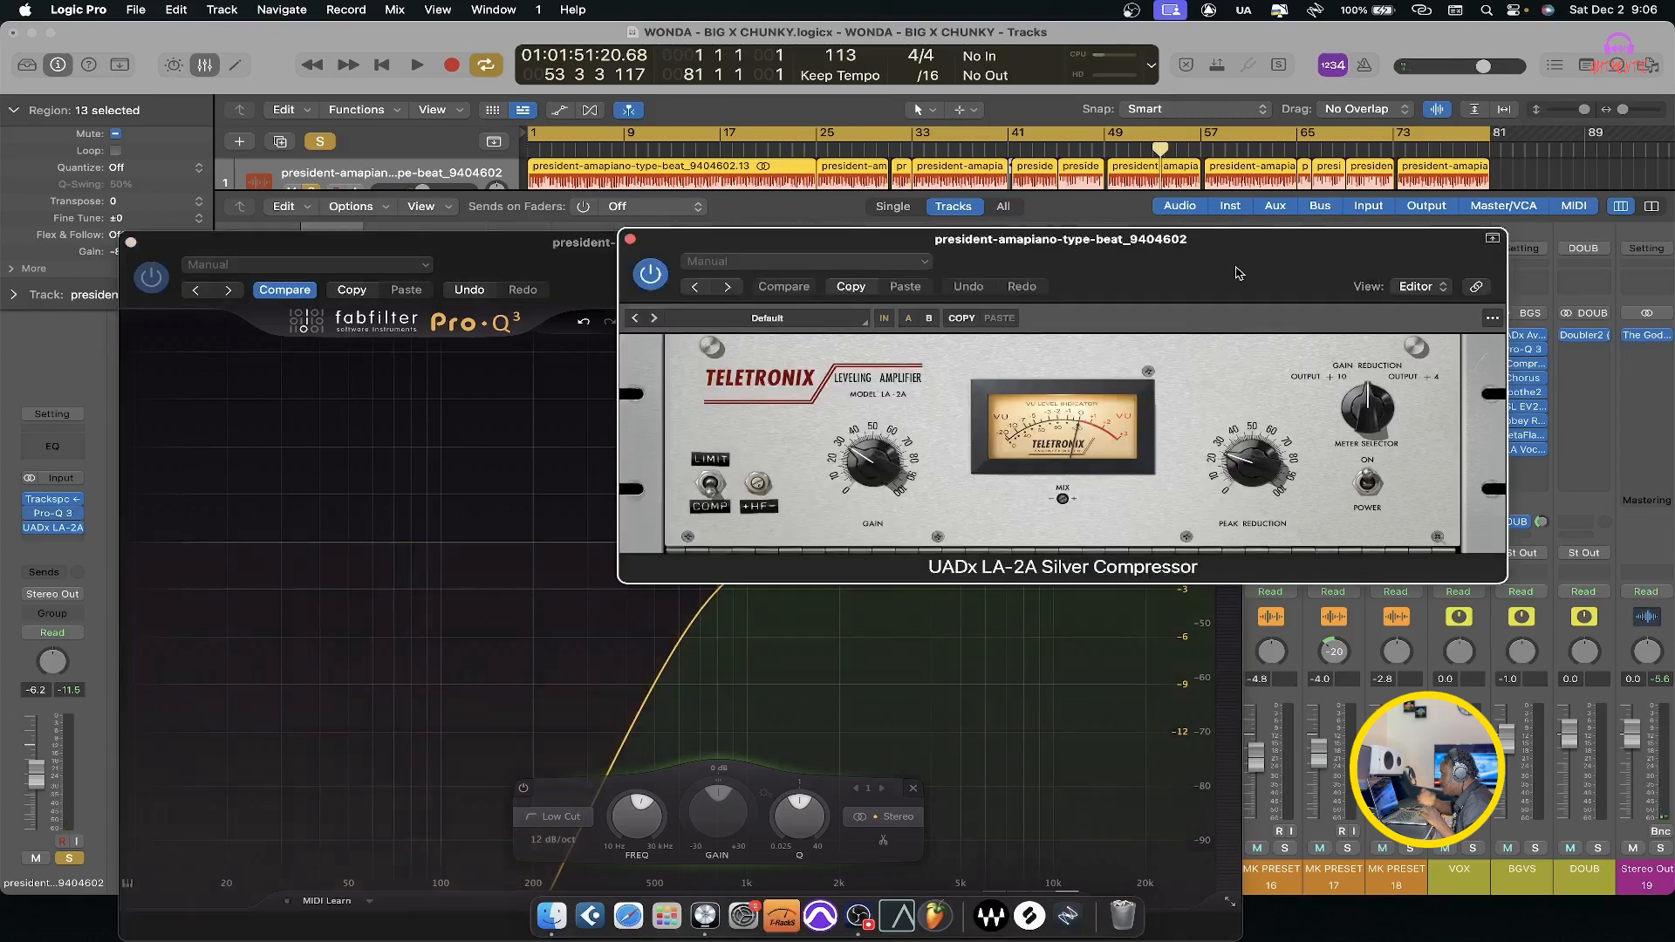
key(space)
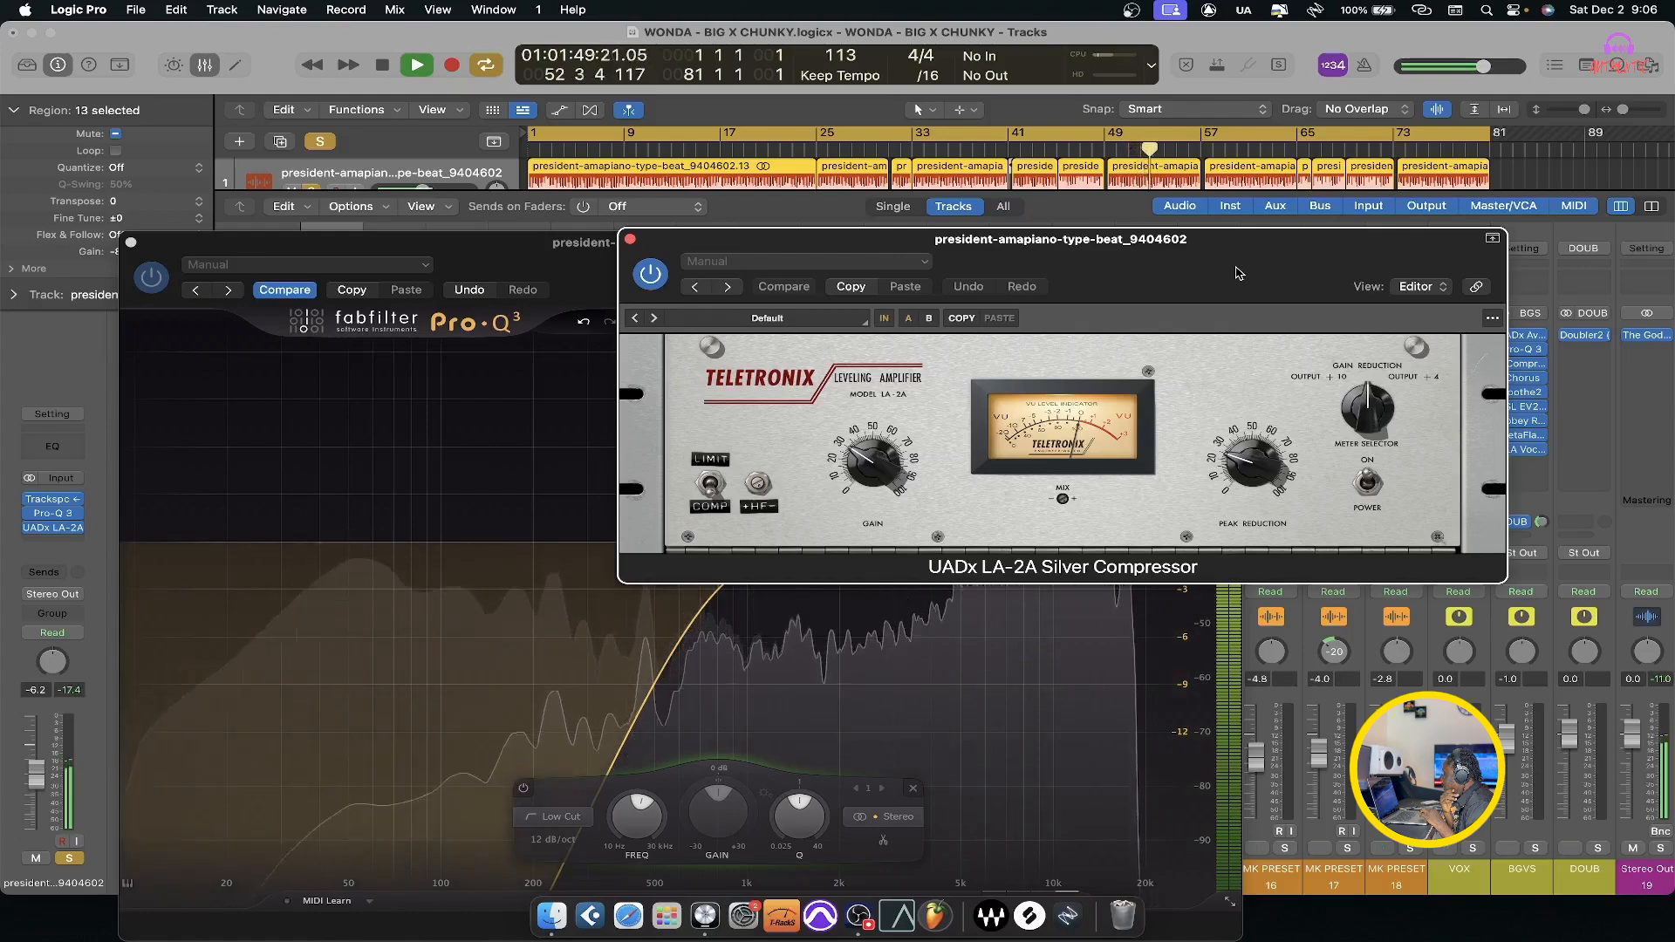
key(space)
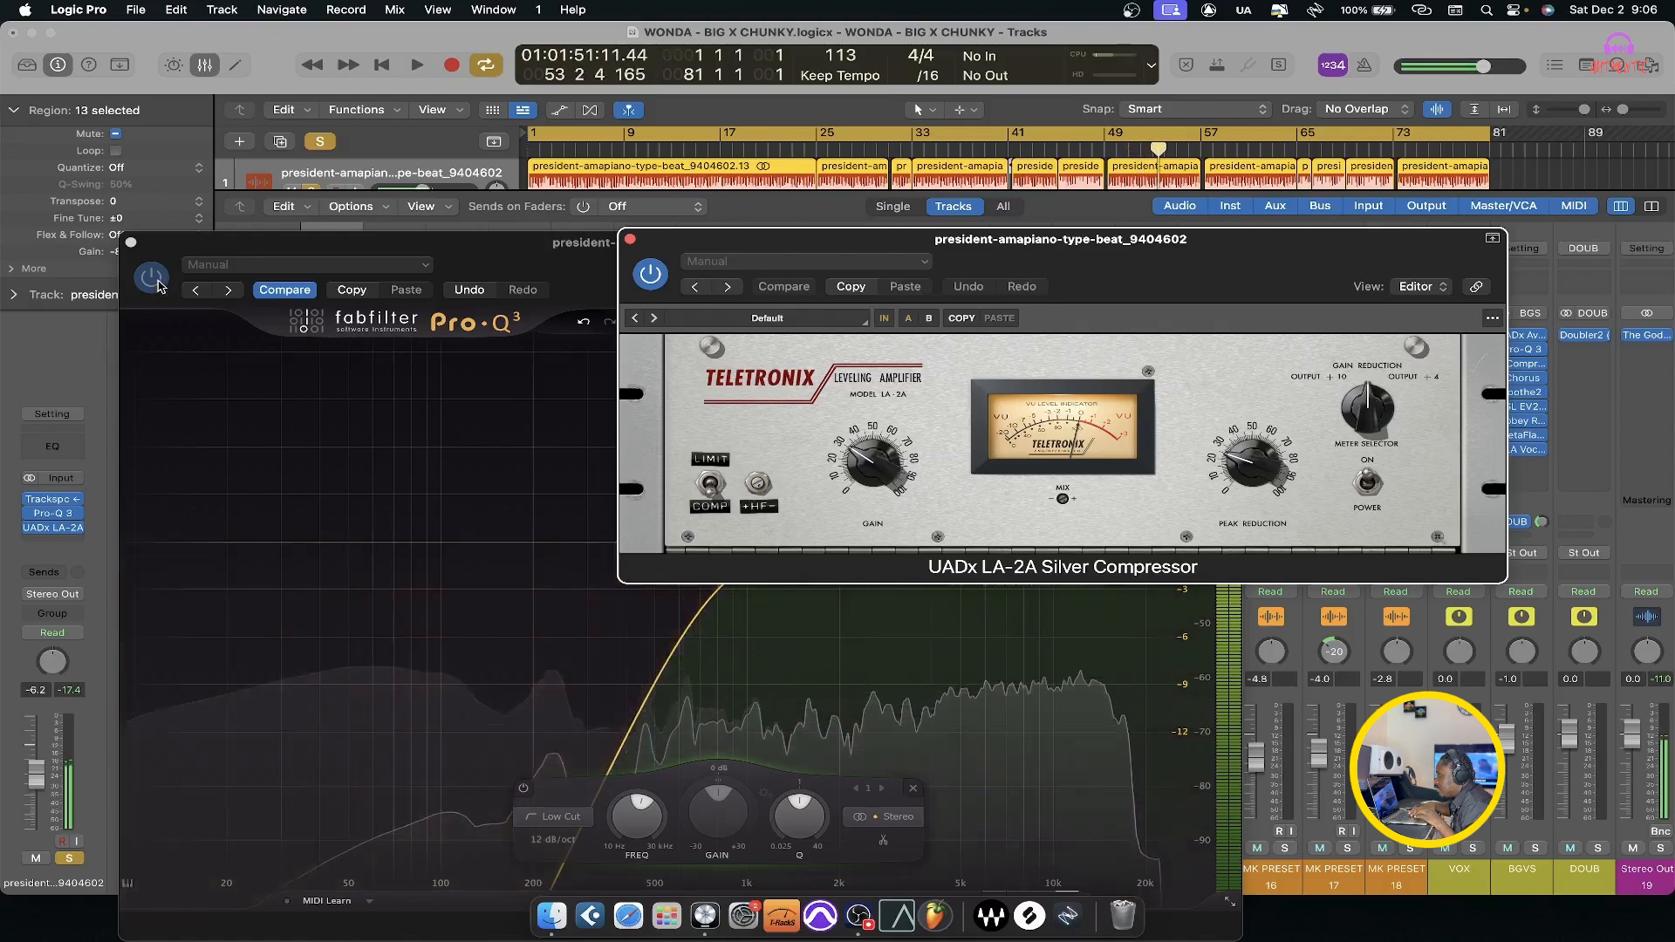
Bypass Pro-Q 3 once more and replay the full-range beat while watching the LA-2A's meter.
click(171, 231)
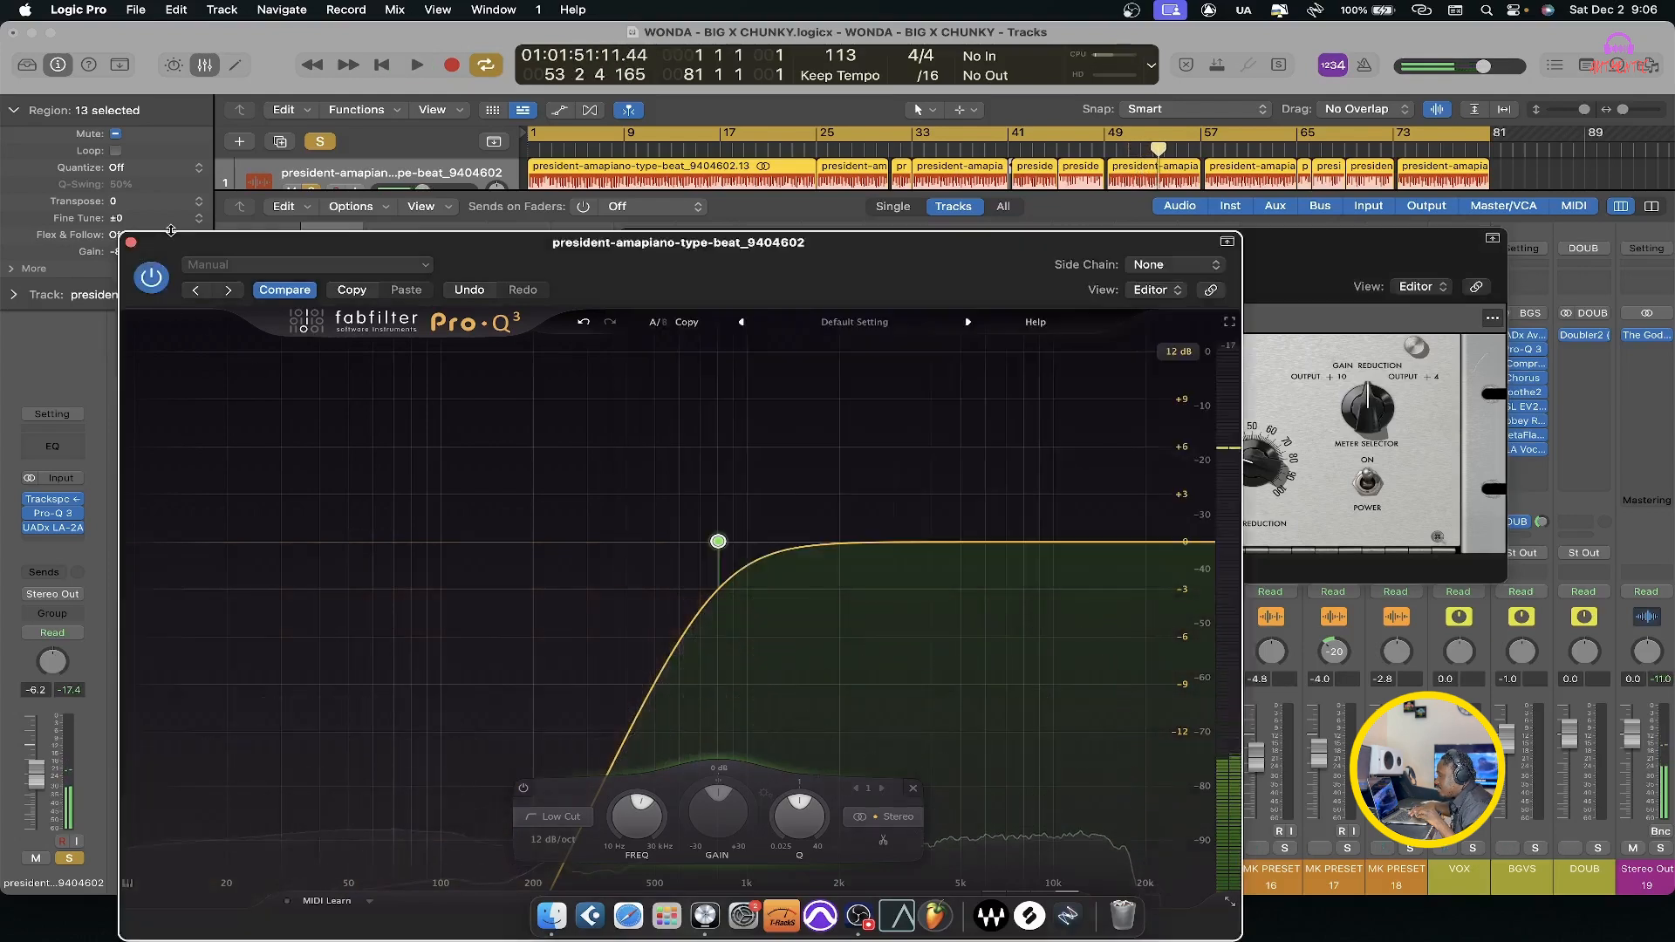
click(1322, 256)
click(173, 250)
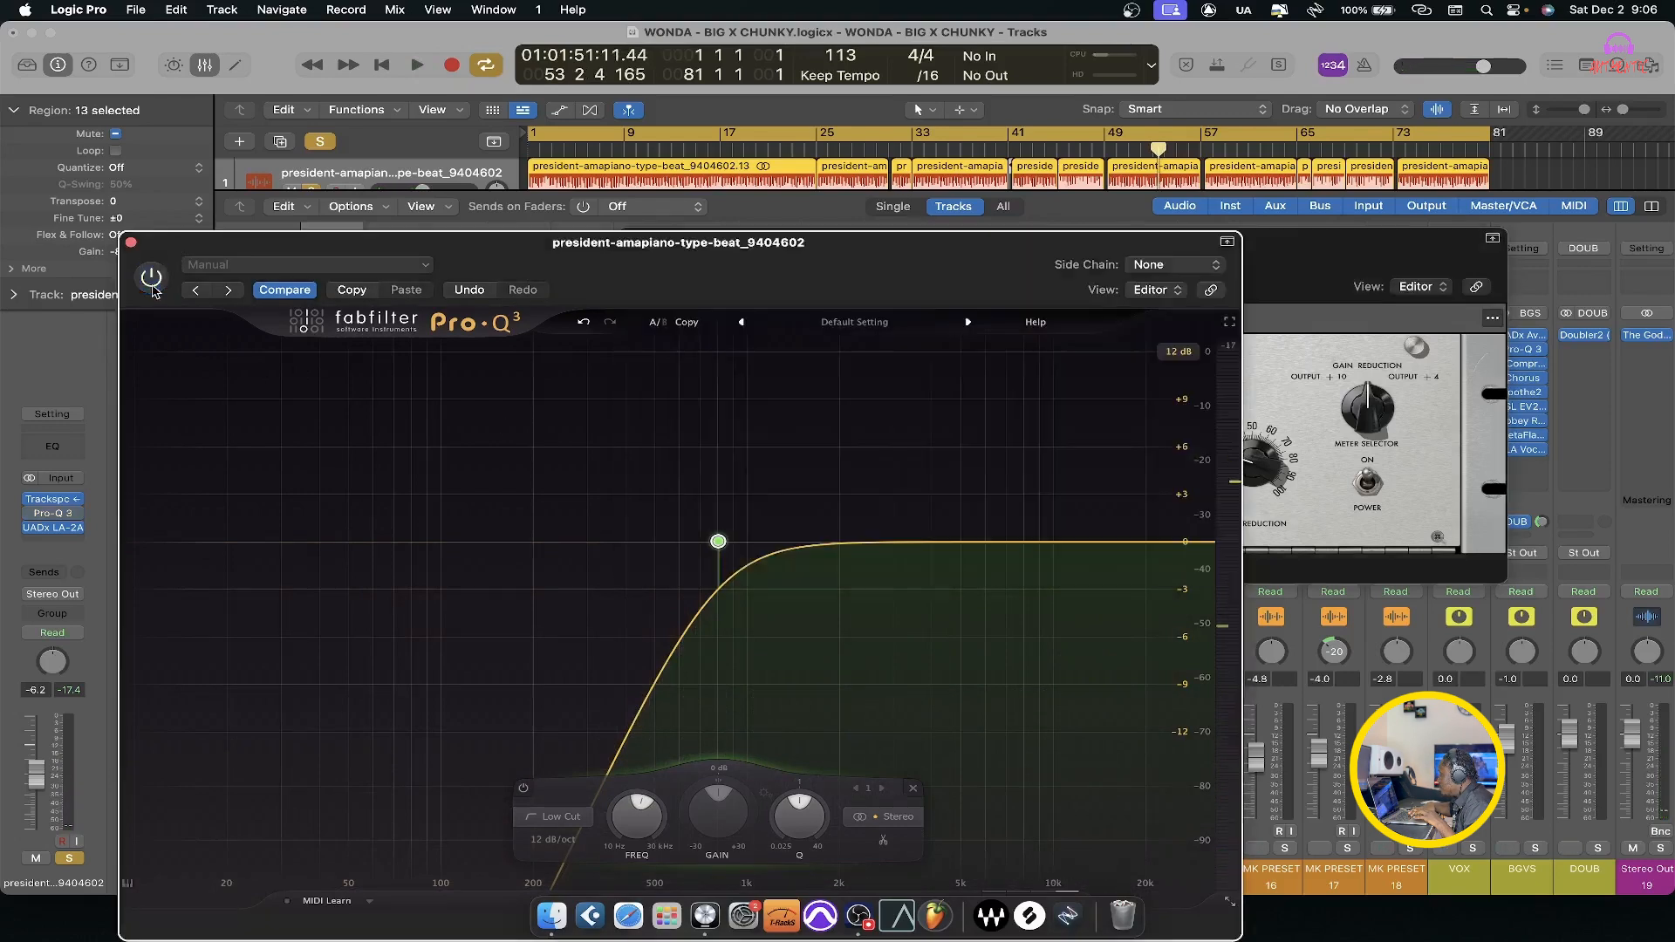
click(1377, 252)
key(space)
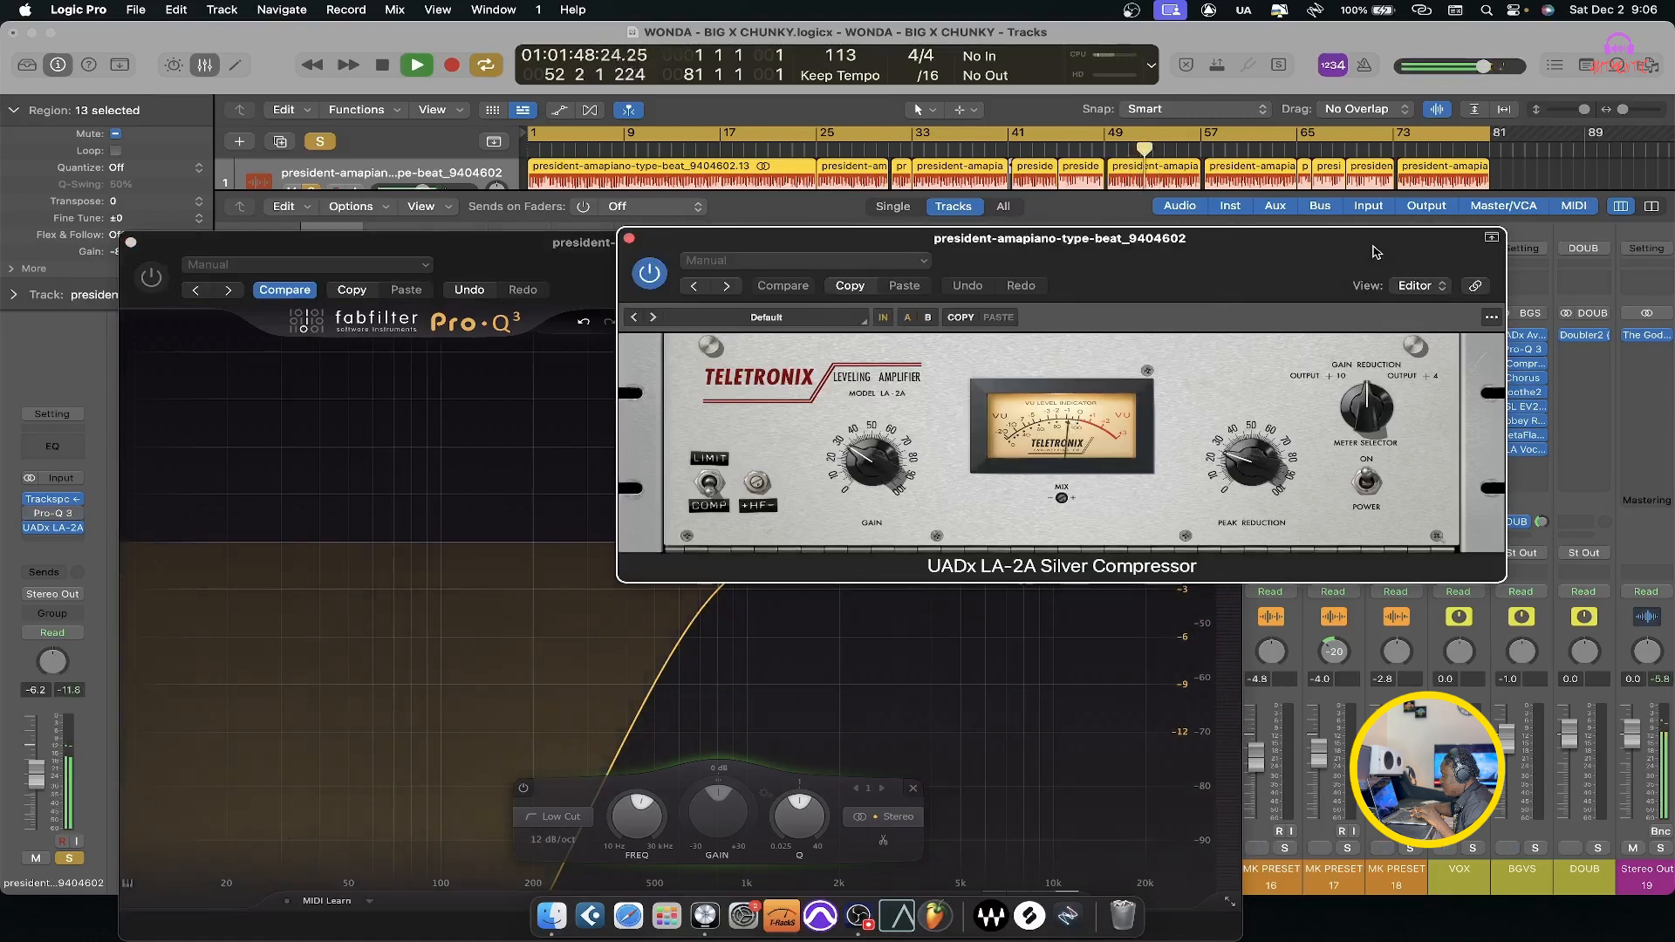
key(space)
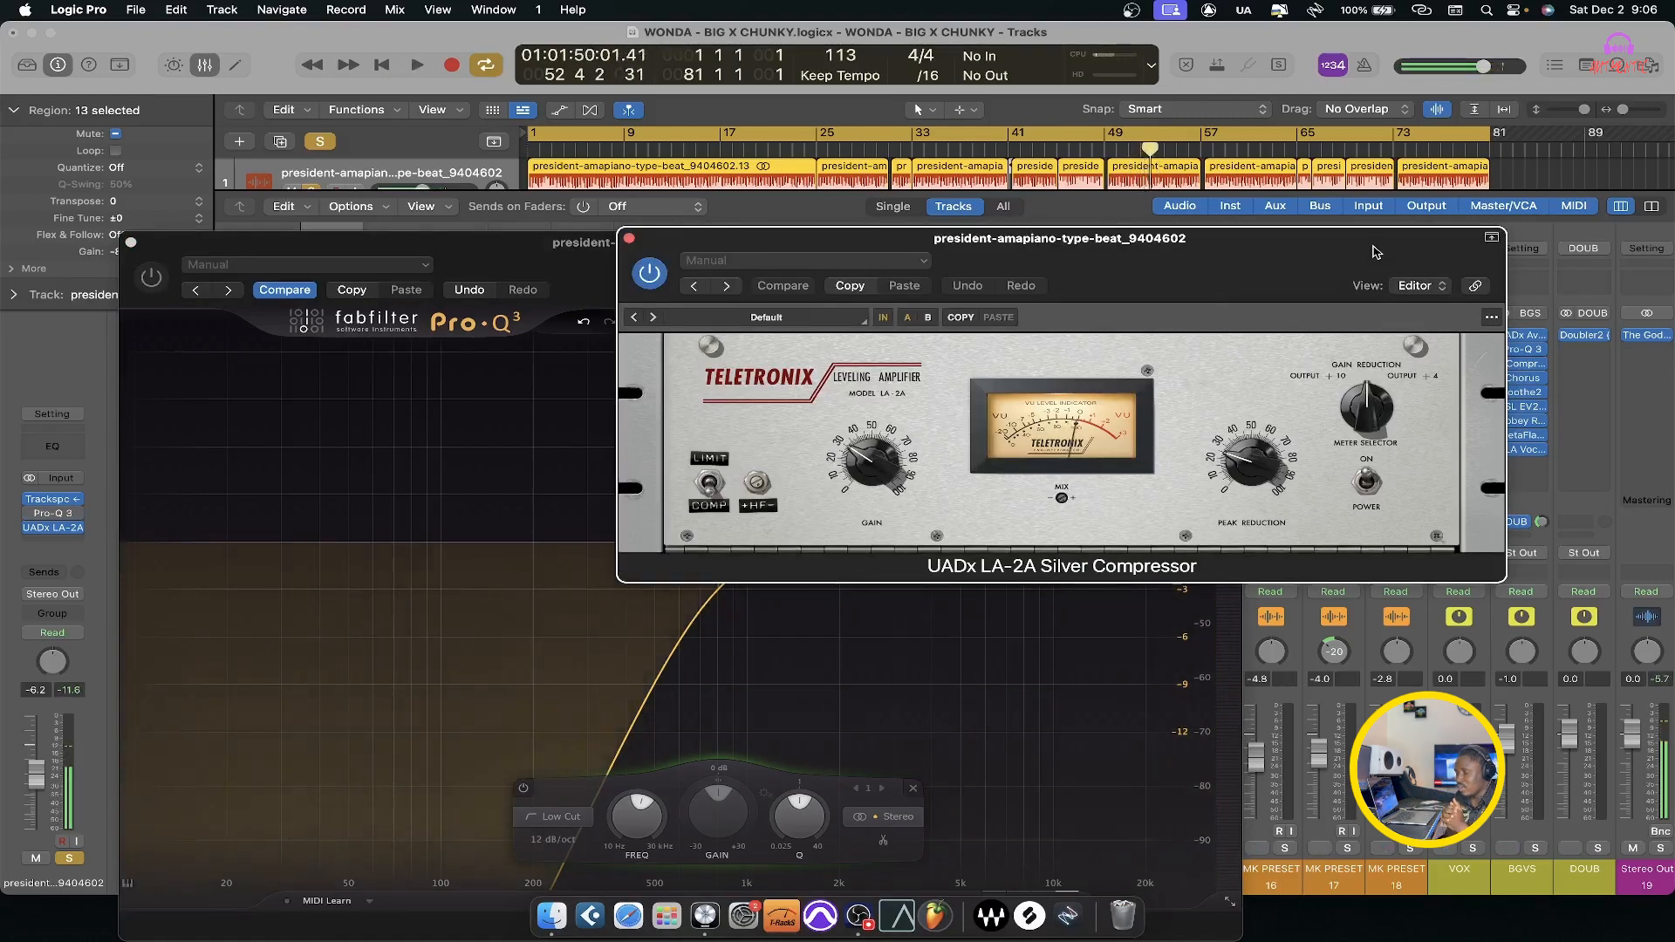